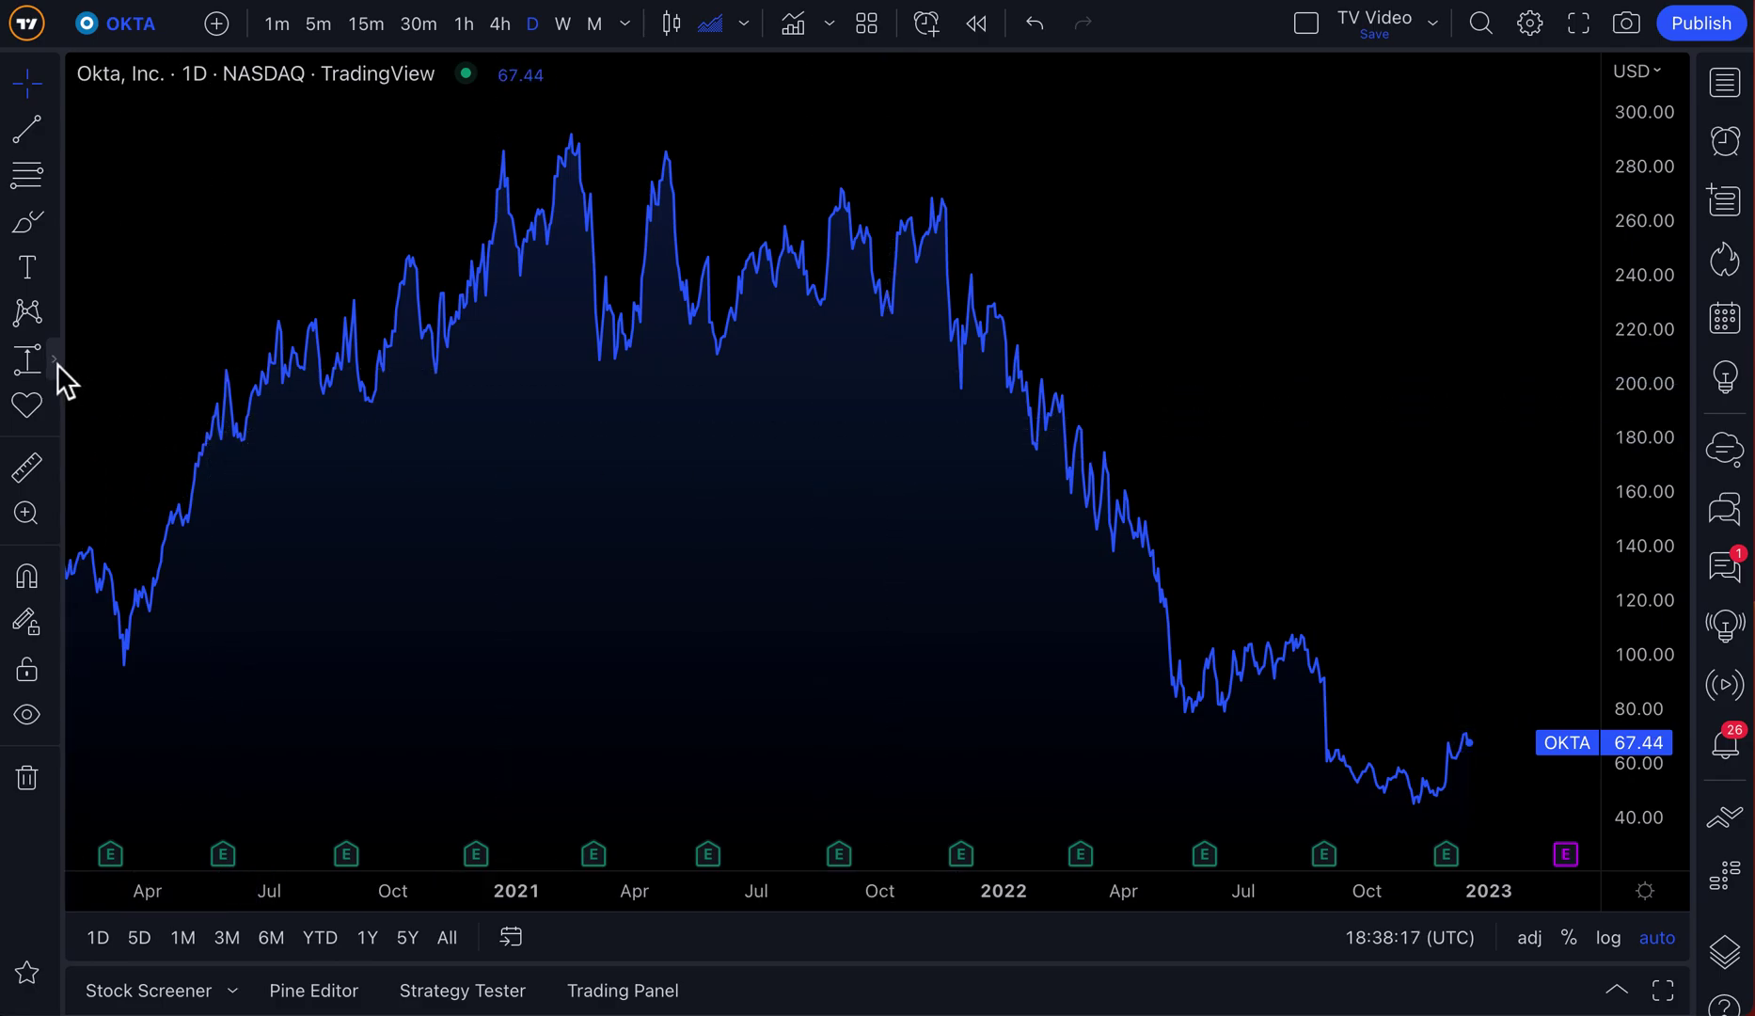
# Pick the Price Range tool from the measuring tools flyout on the OKTA daily chart.
pyautogui.click(54, 363)
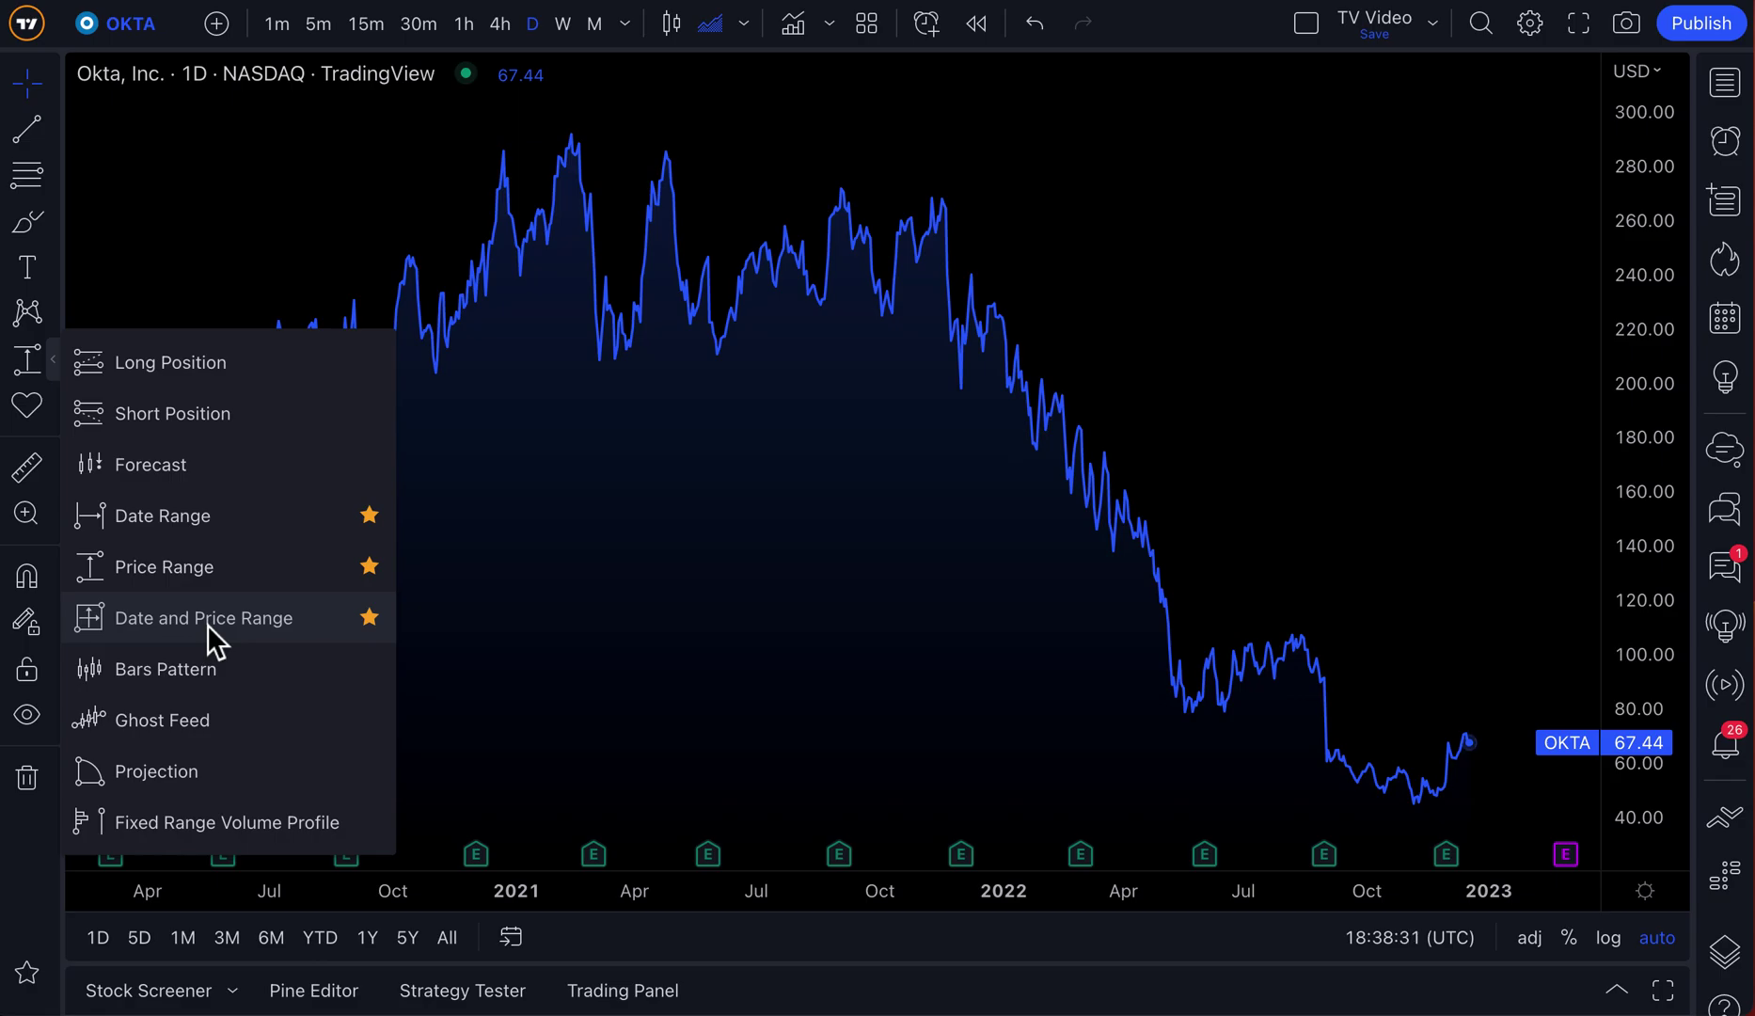
pyautogui.click(193, 564)
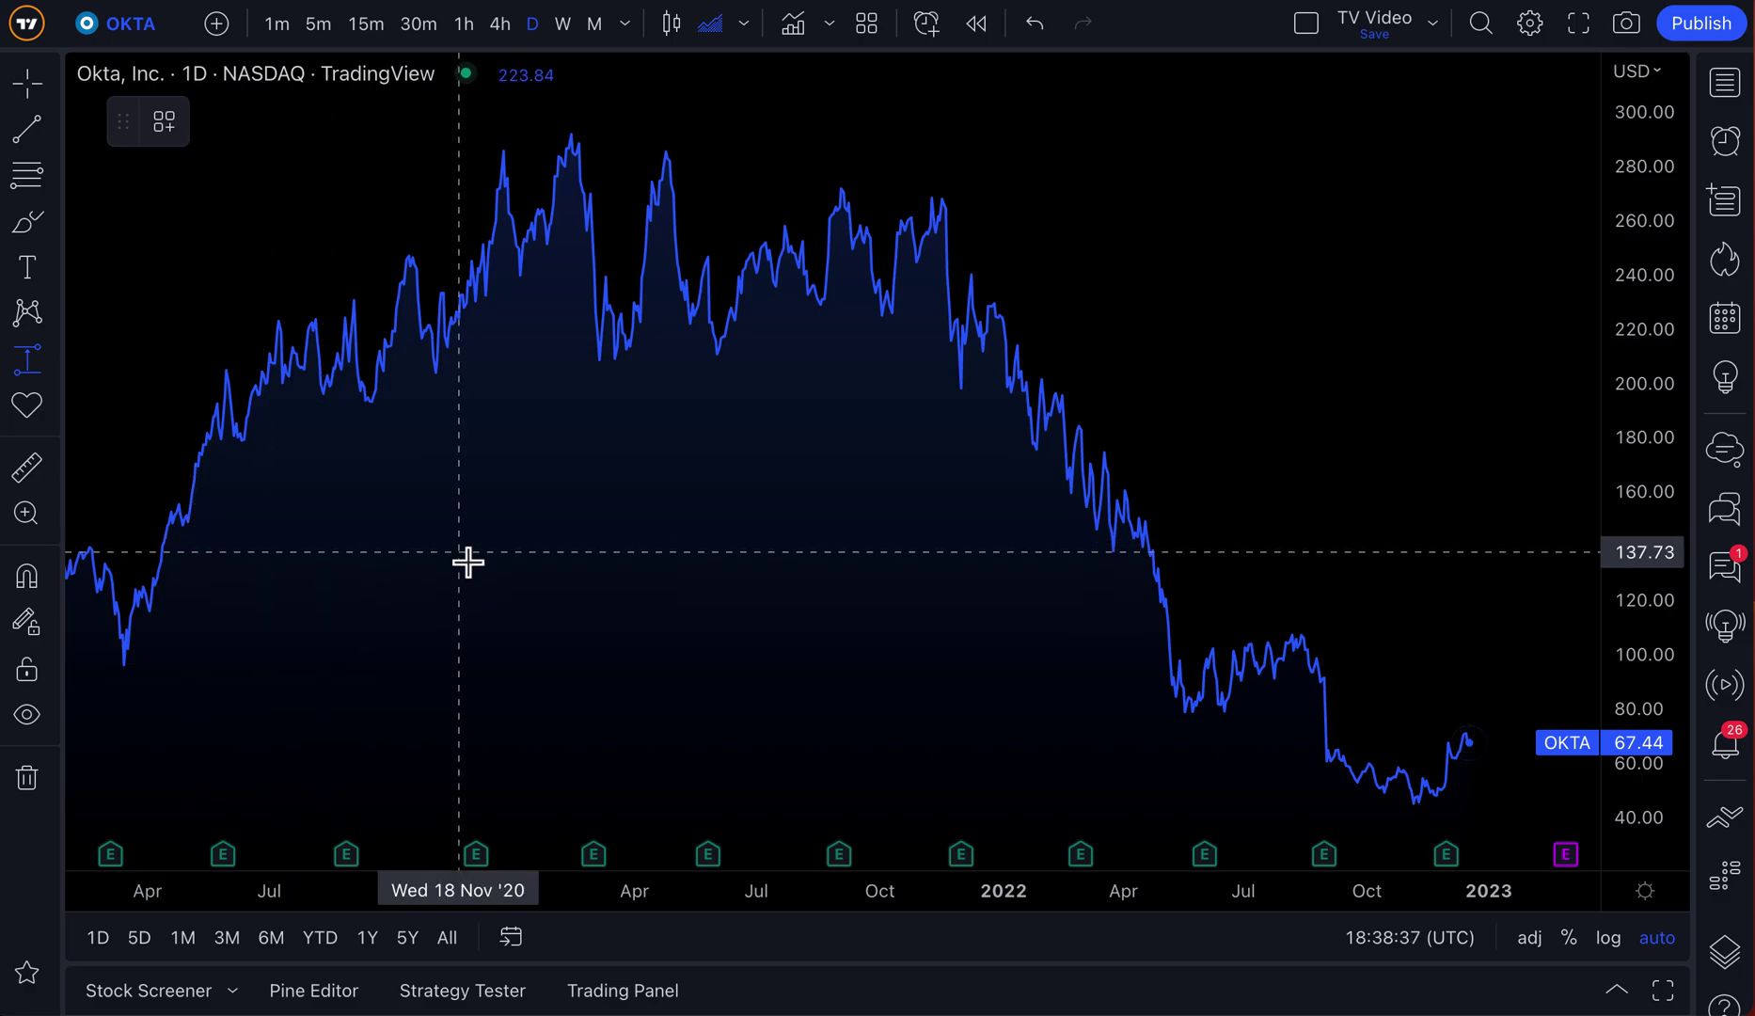
# Re-arm the Price Range measuring tool from the left toolbar flyout.
pyautogui.click(53, 357)
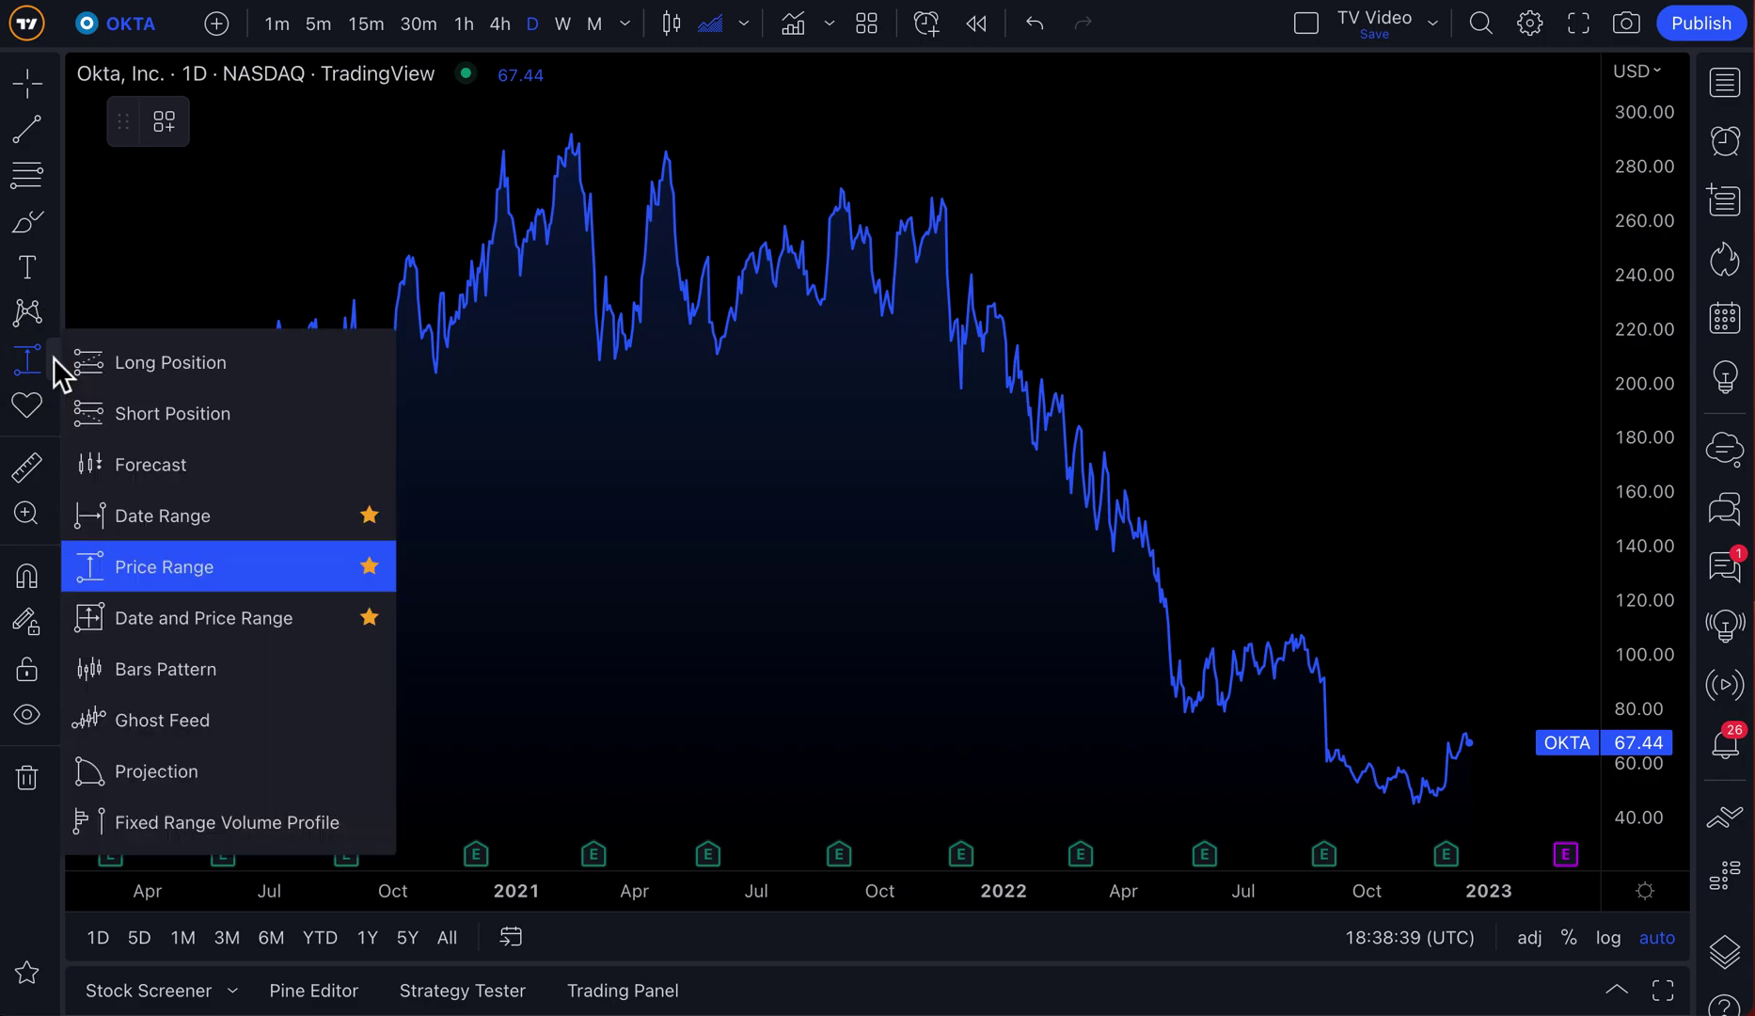
pyautogui.click(176, 569)
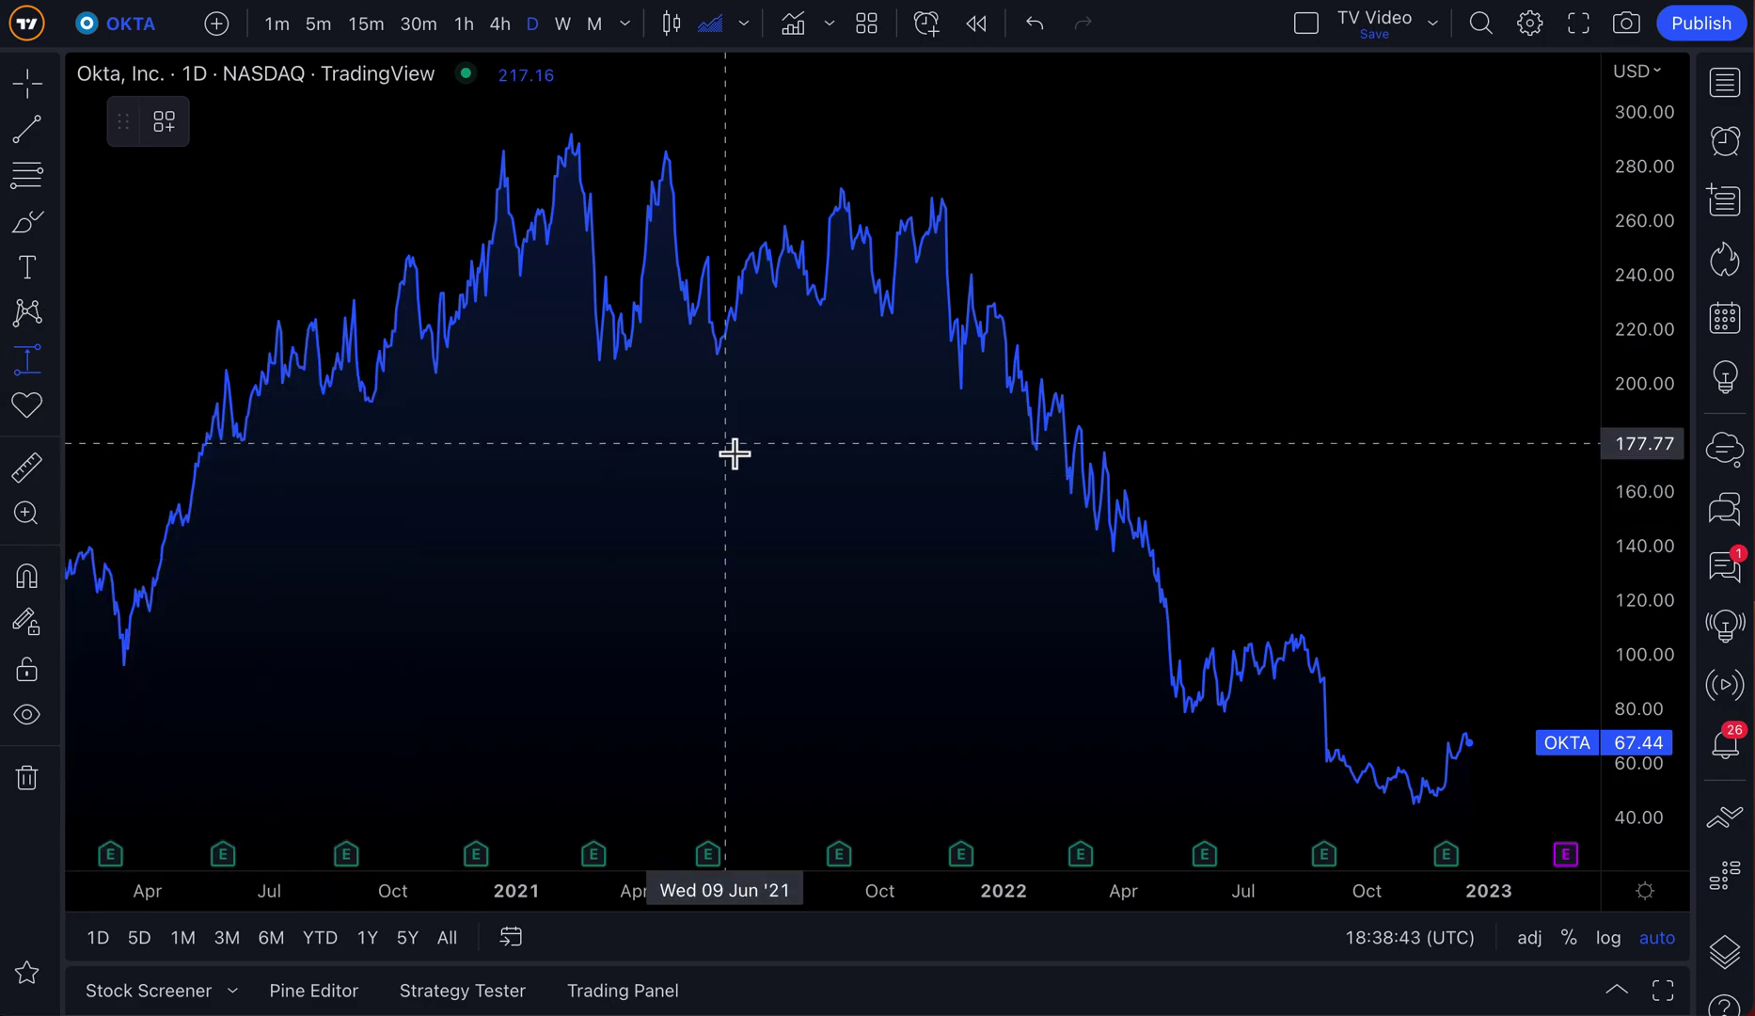
pyautogui.scroll(2, 865, 481)
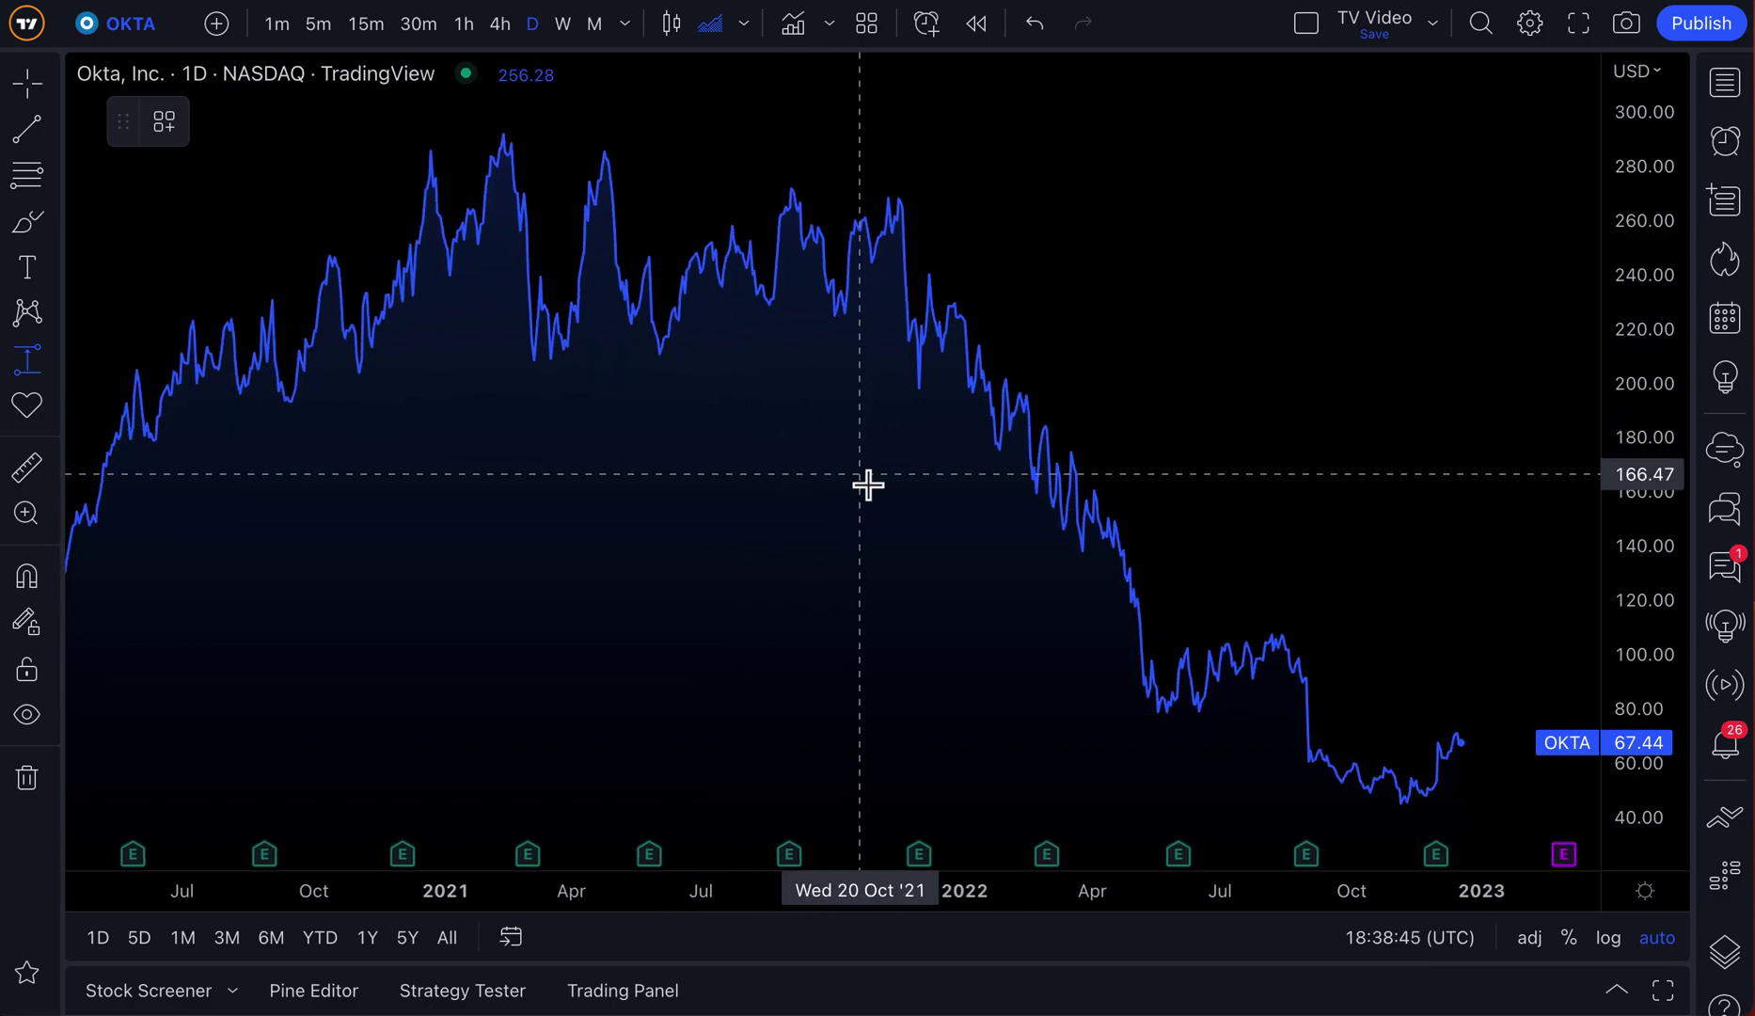
pyautogui.scroll(-1, 867, 485)
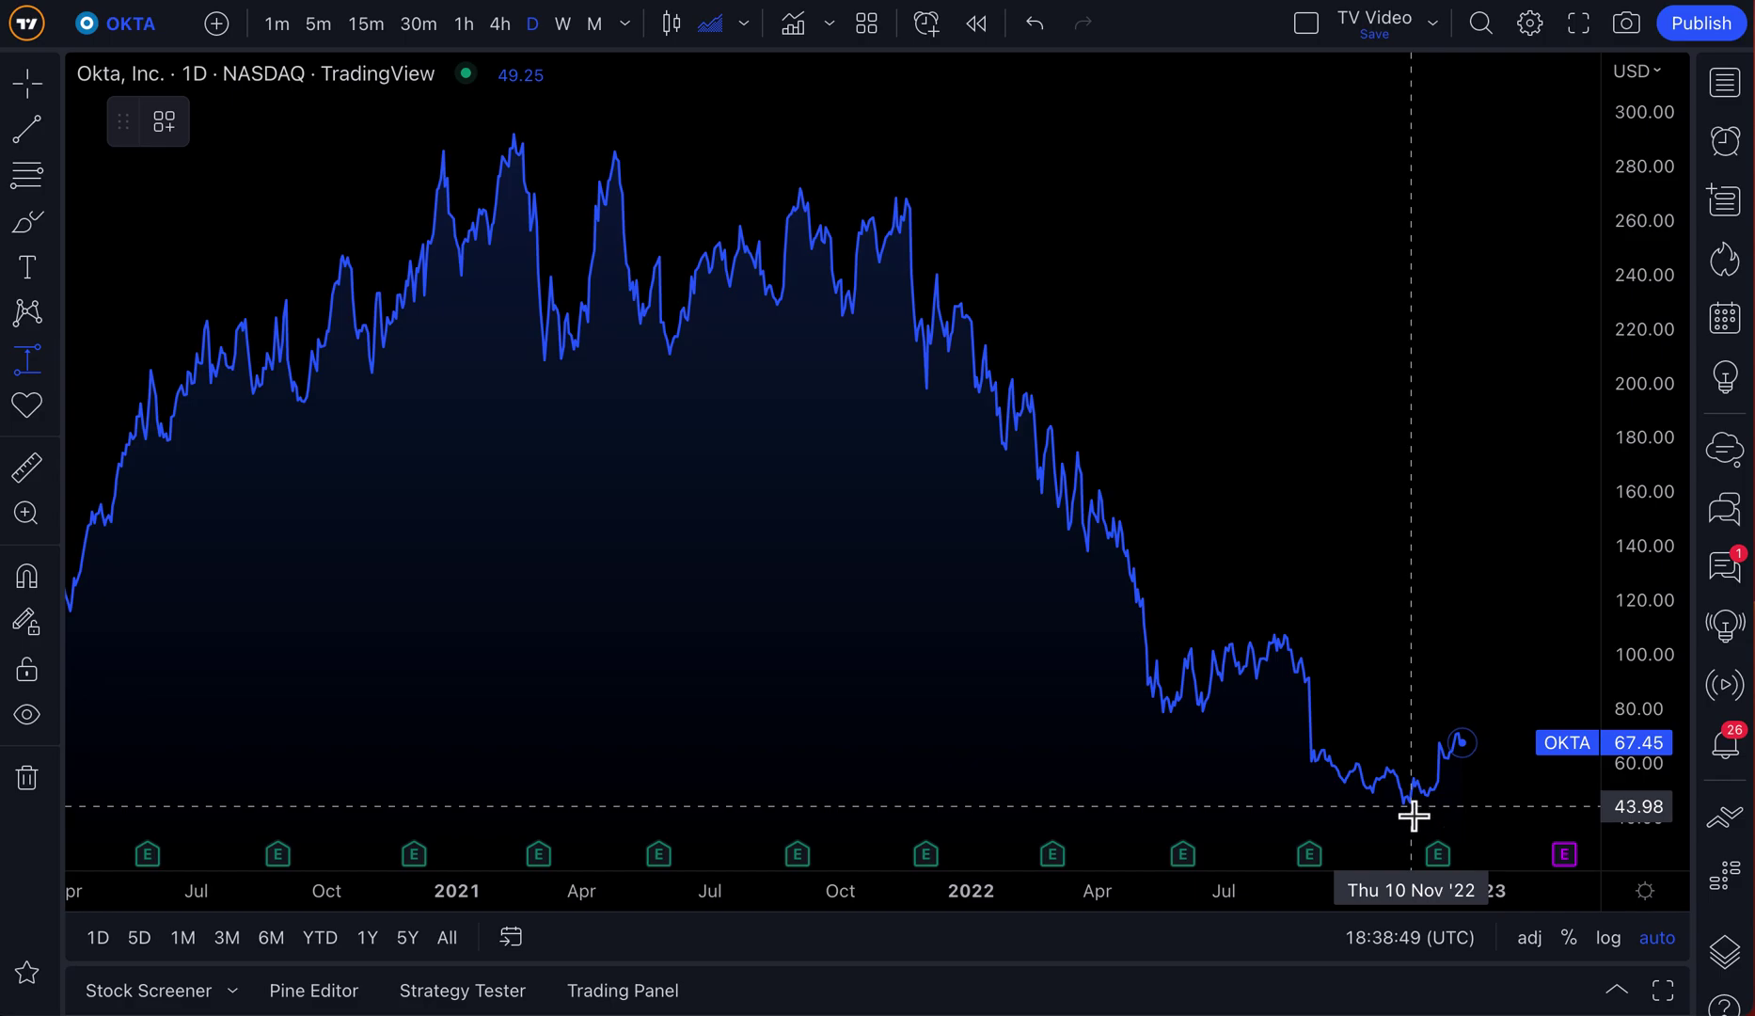
pyautogui.click(57, 361)
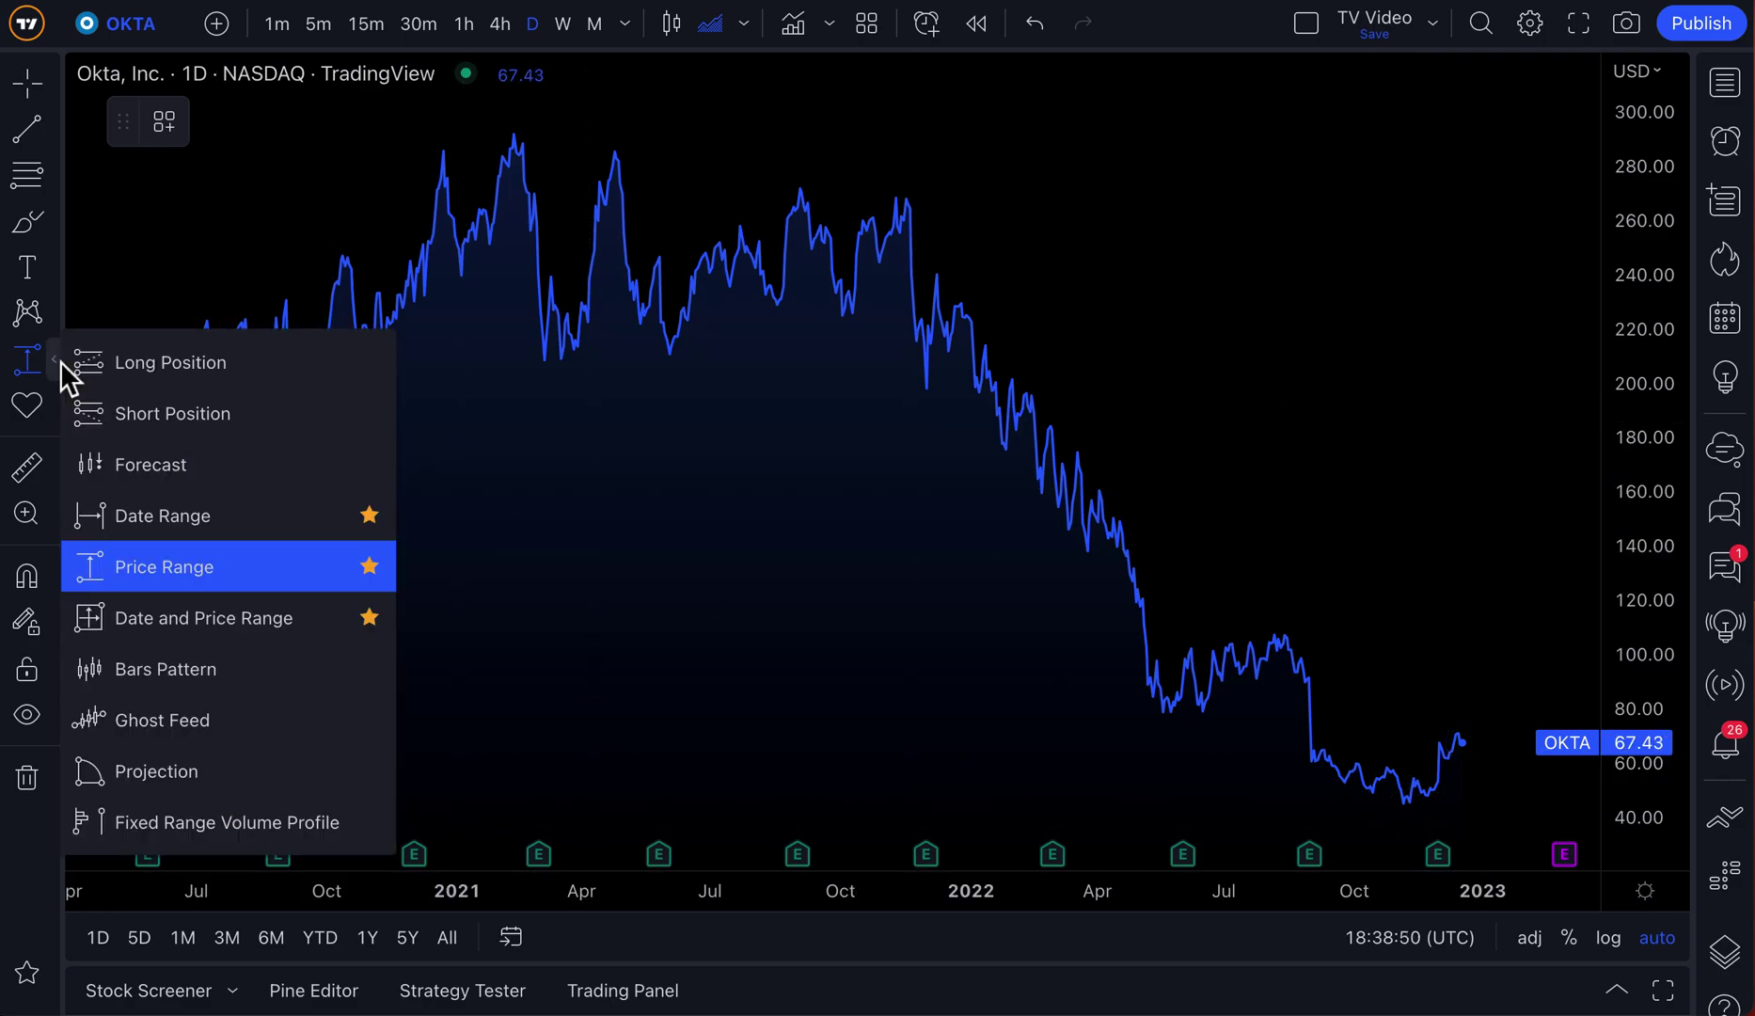
pyautogui.click(172, 568)
# Measure from the Feb '21 peak to the Nov '22 low (−247.33, −84.63%) and fit the price scale.
pyautogui.click(517, 137)
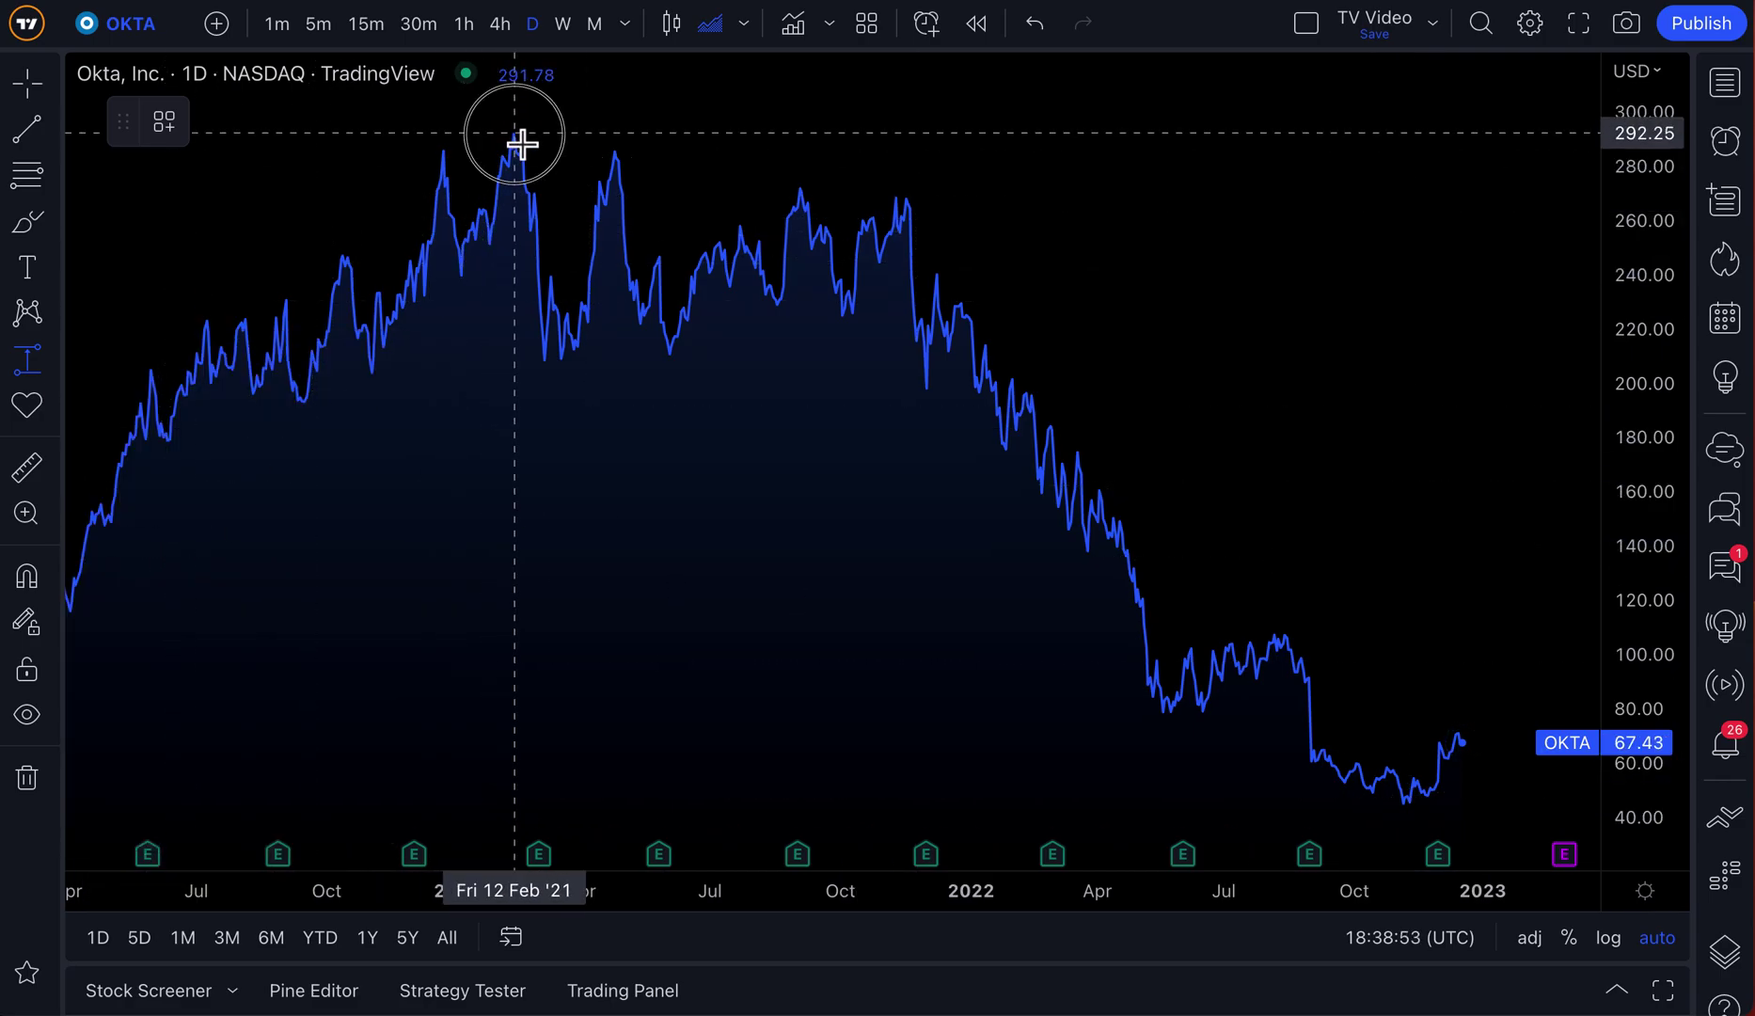
pyautogui.click(1414, 809)
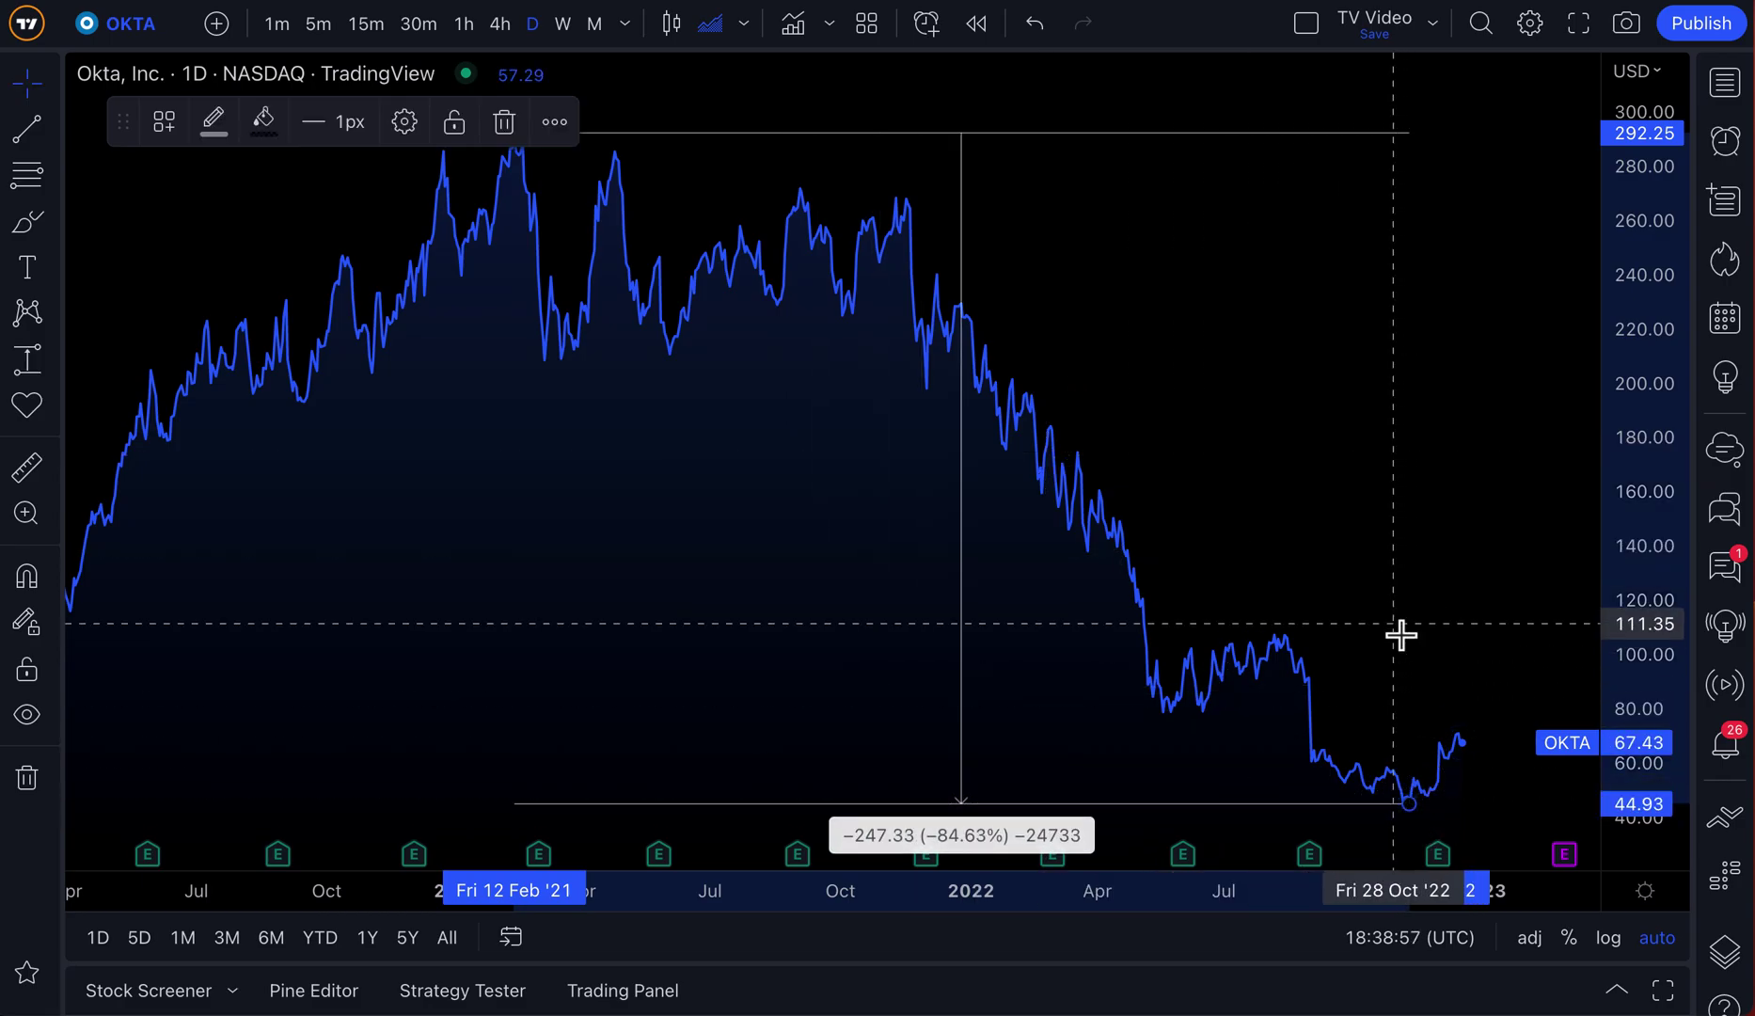
pyautogui.moveTo(1661, 396); pyautogui.dragTo(1646, 515)
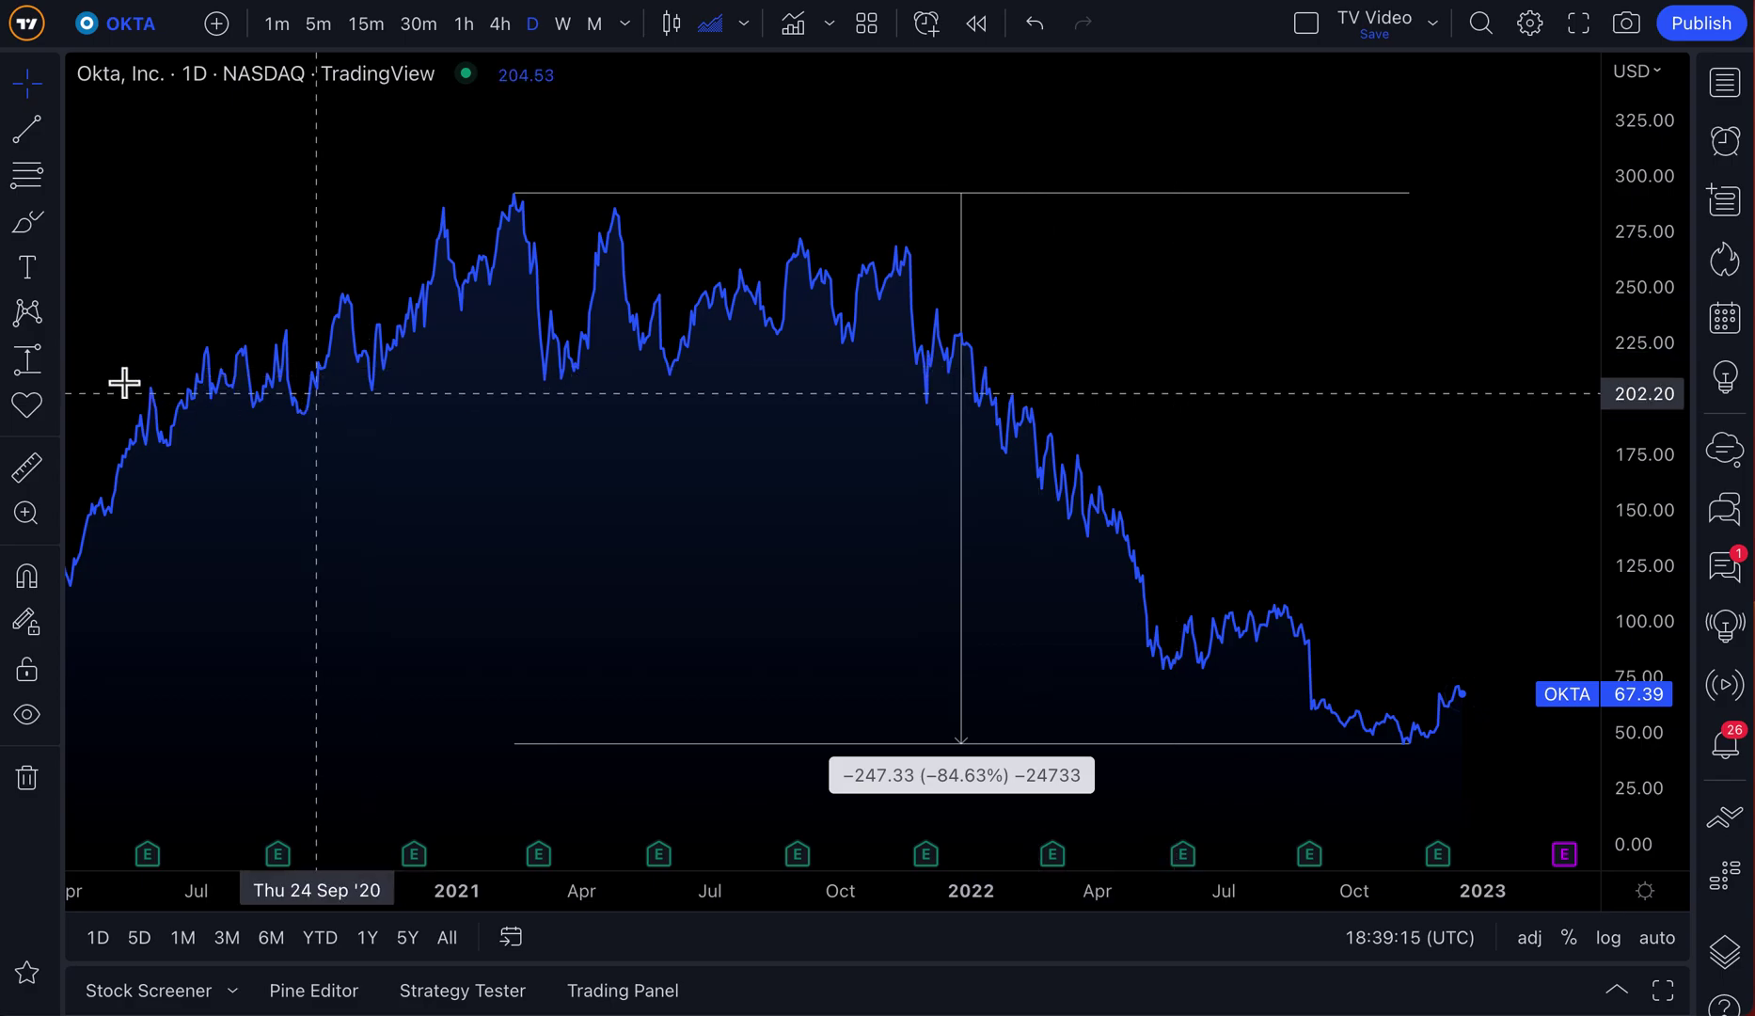
pyautogui.click(55, 363)
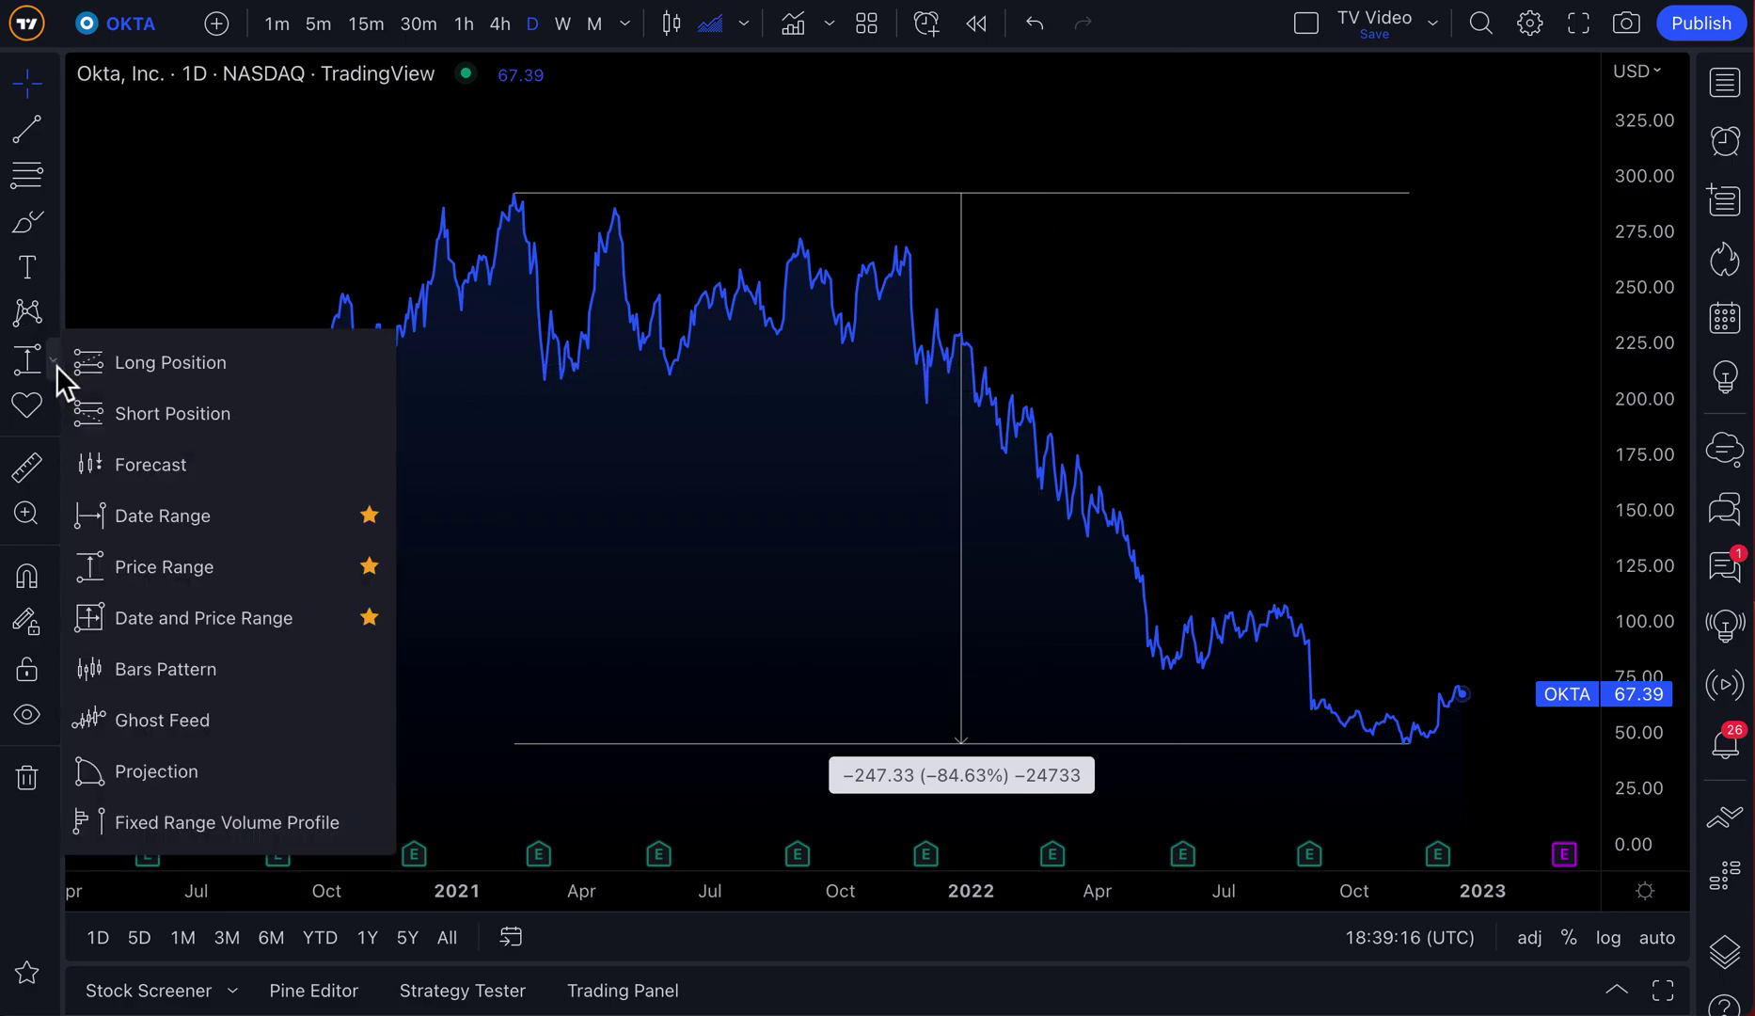
pyautogui.click(189, 520)
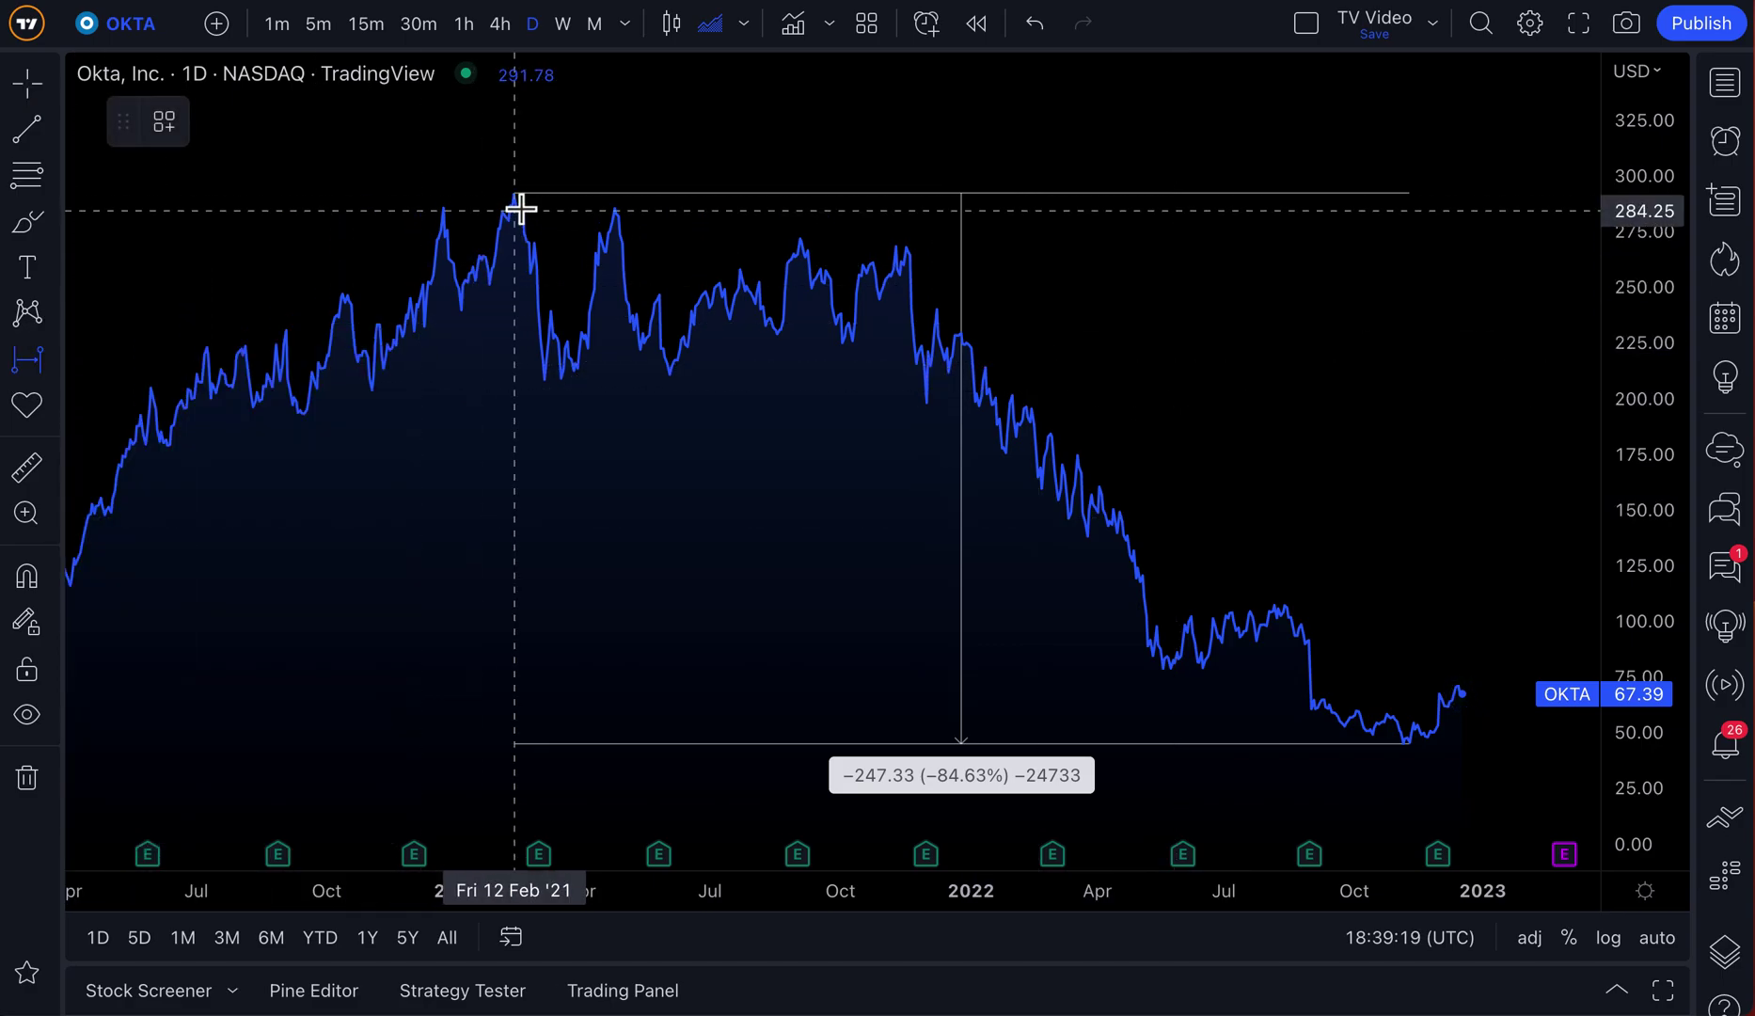
pyautogui.click(522, 204)
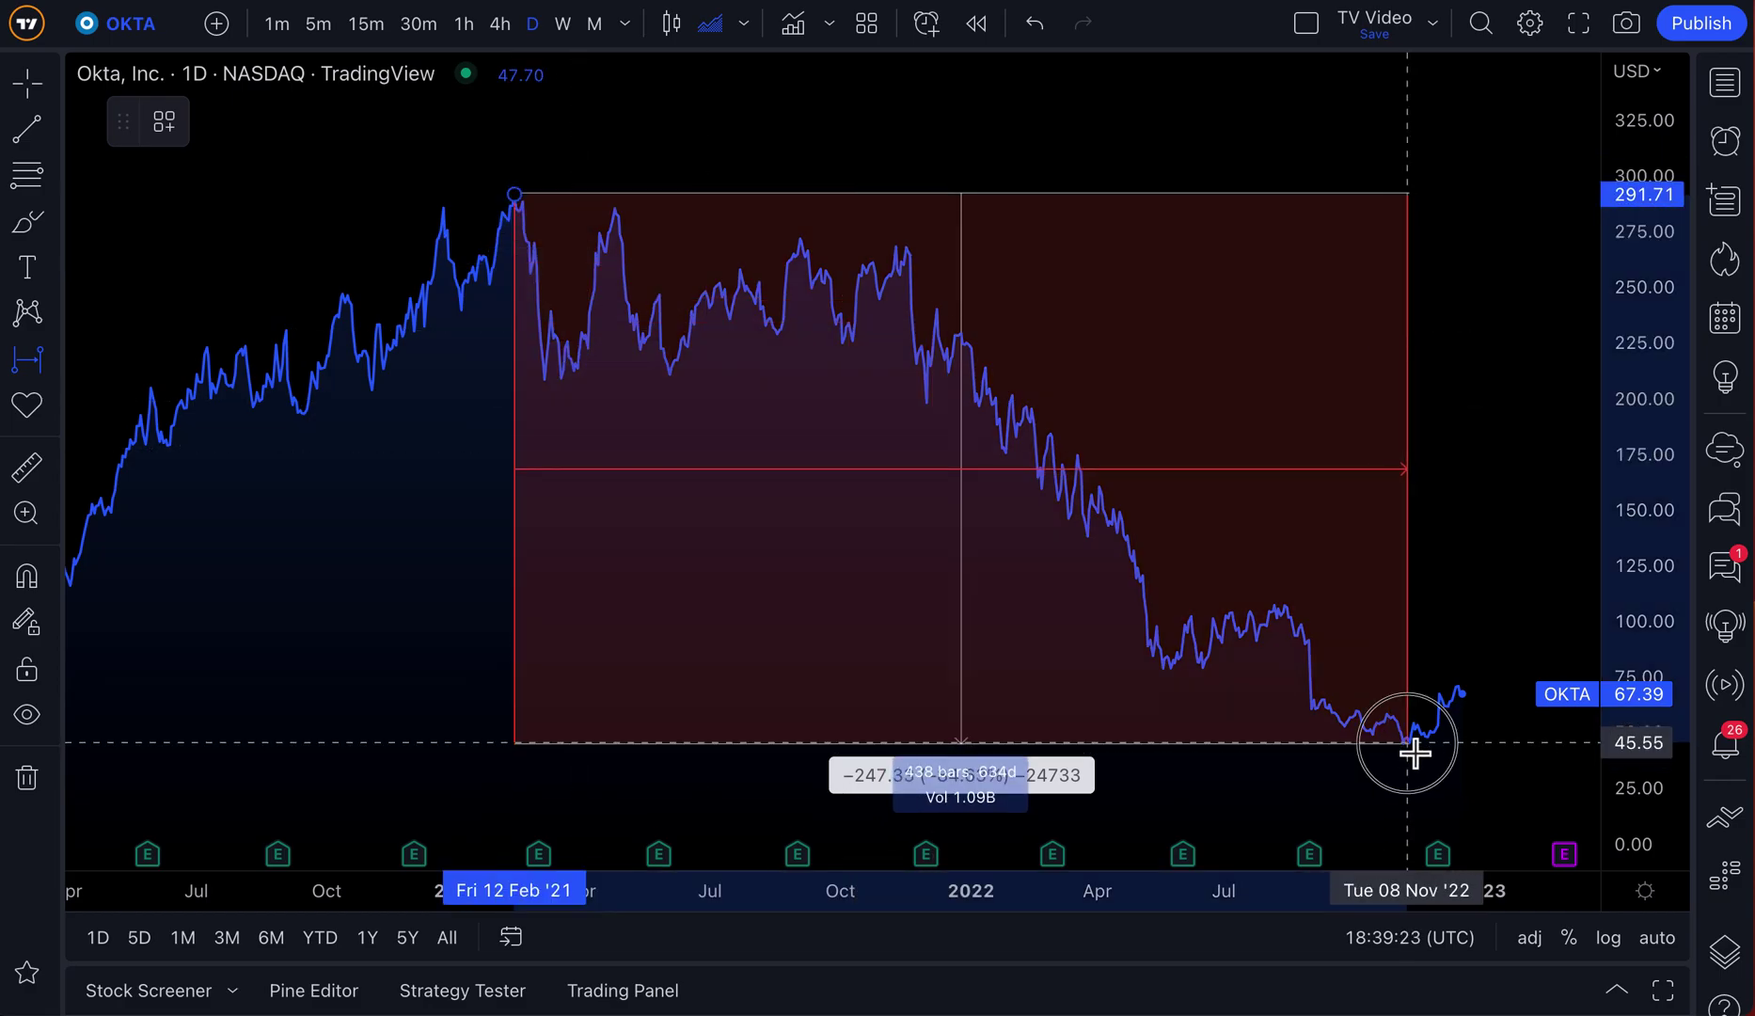
pyautogui.click(1408, 743)
pyautogui.click(1412, 757)
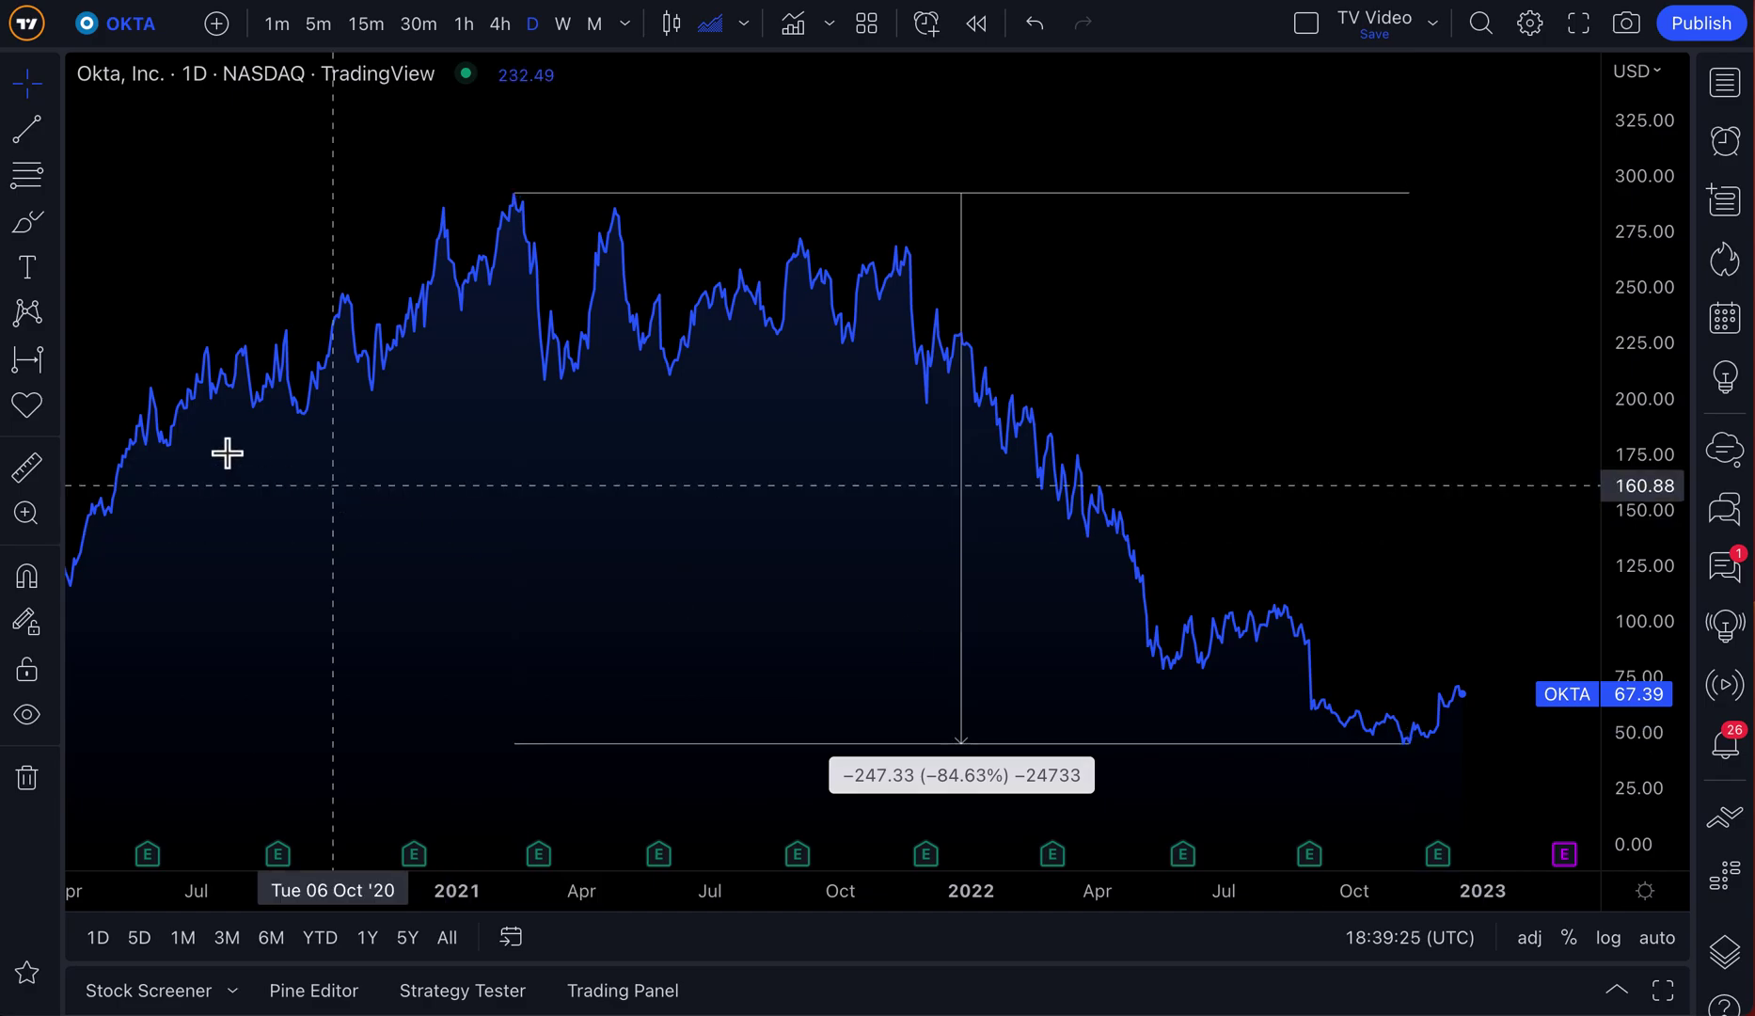
pyautogui.click(57, 363)
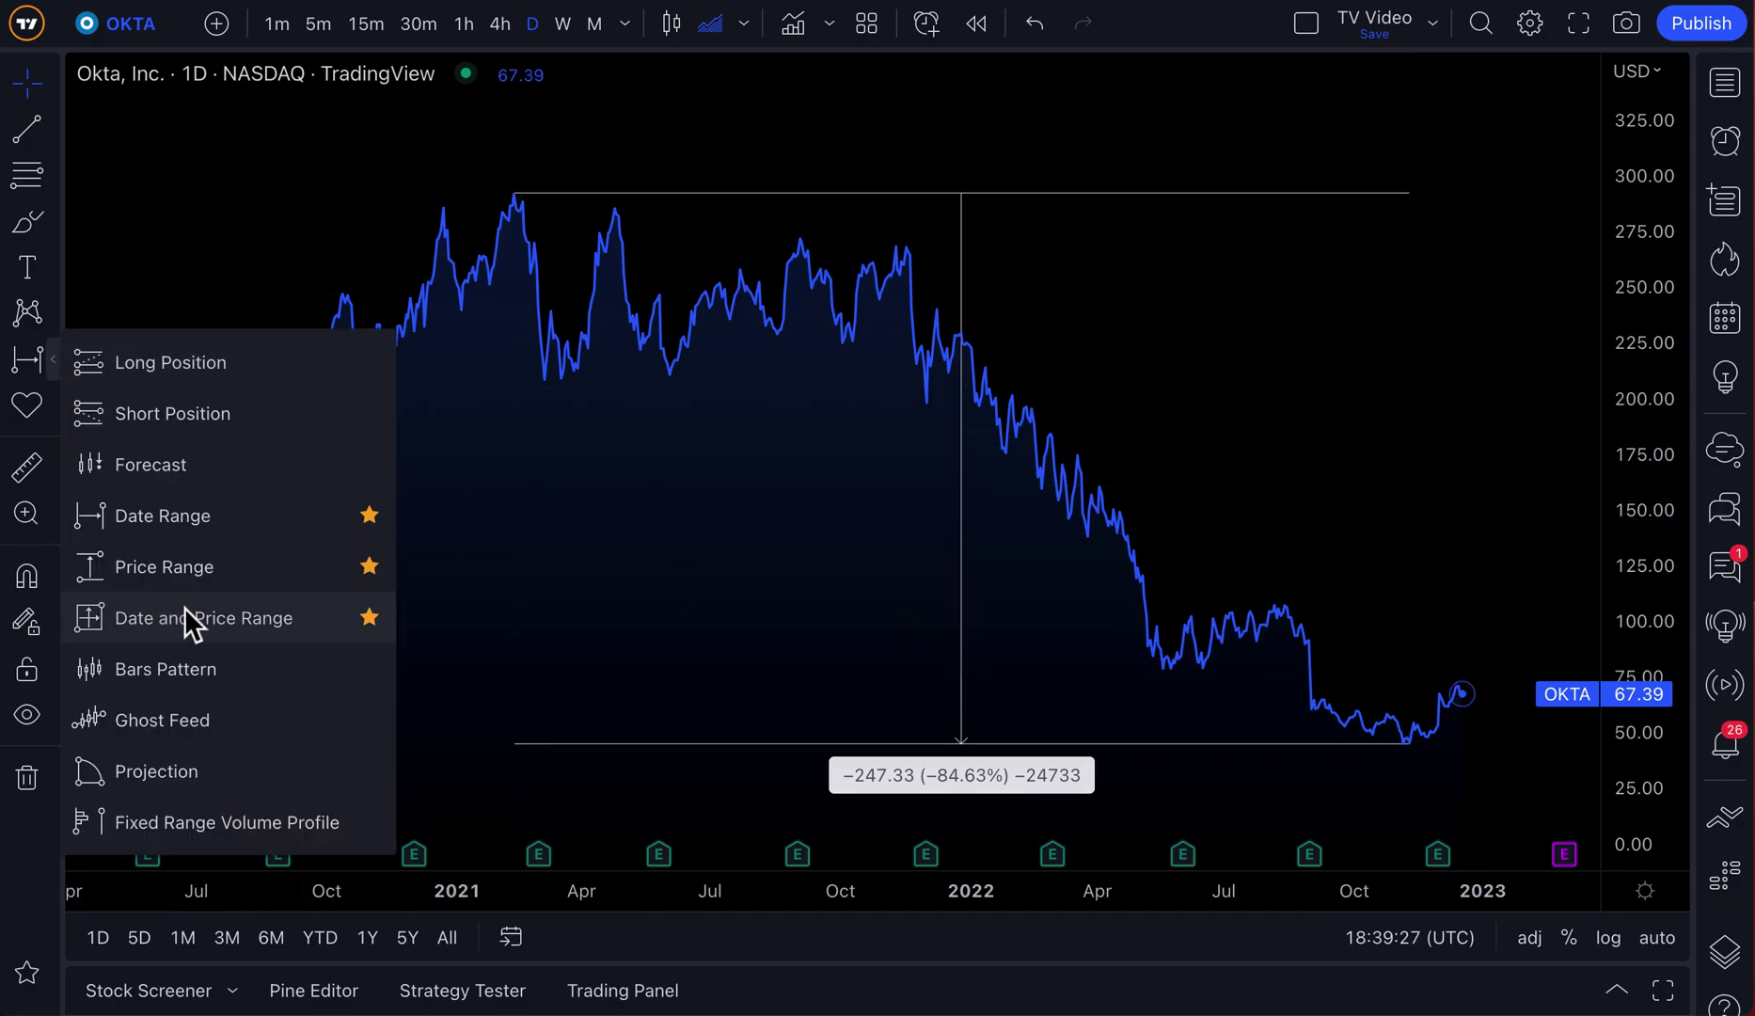
pyautogui.click(52, 361)
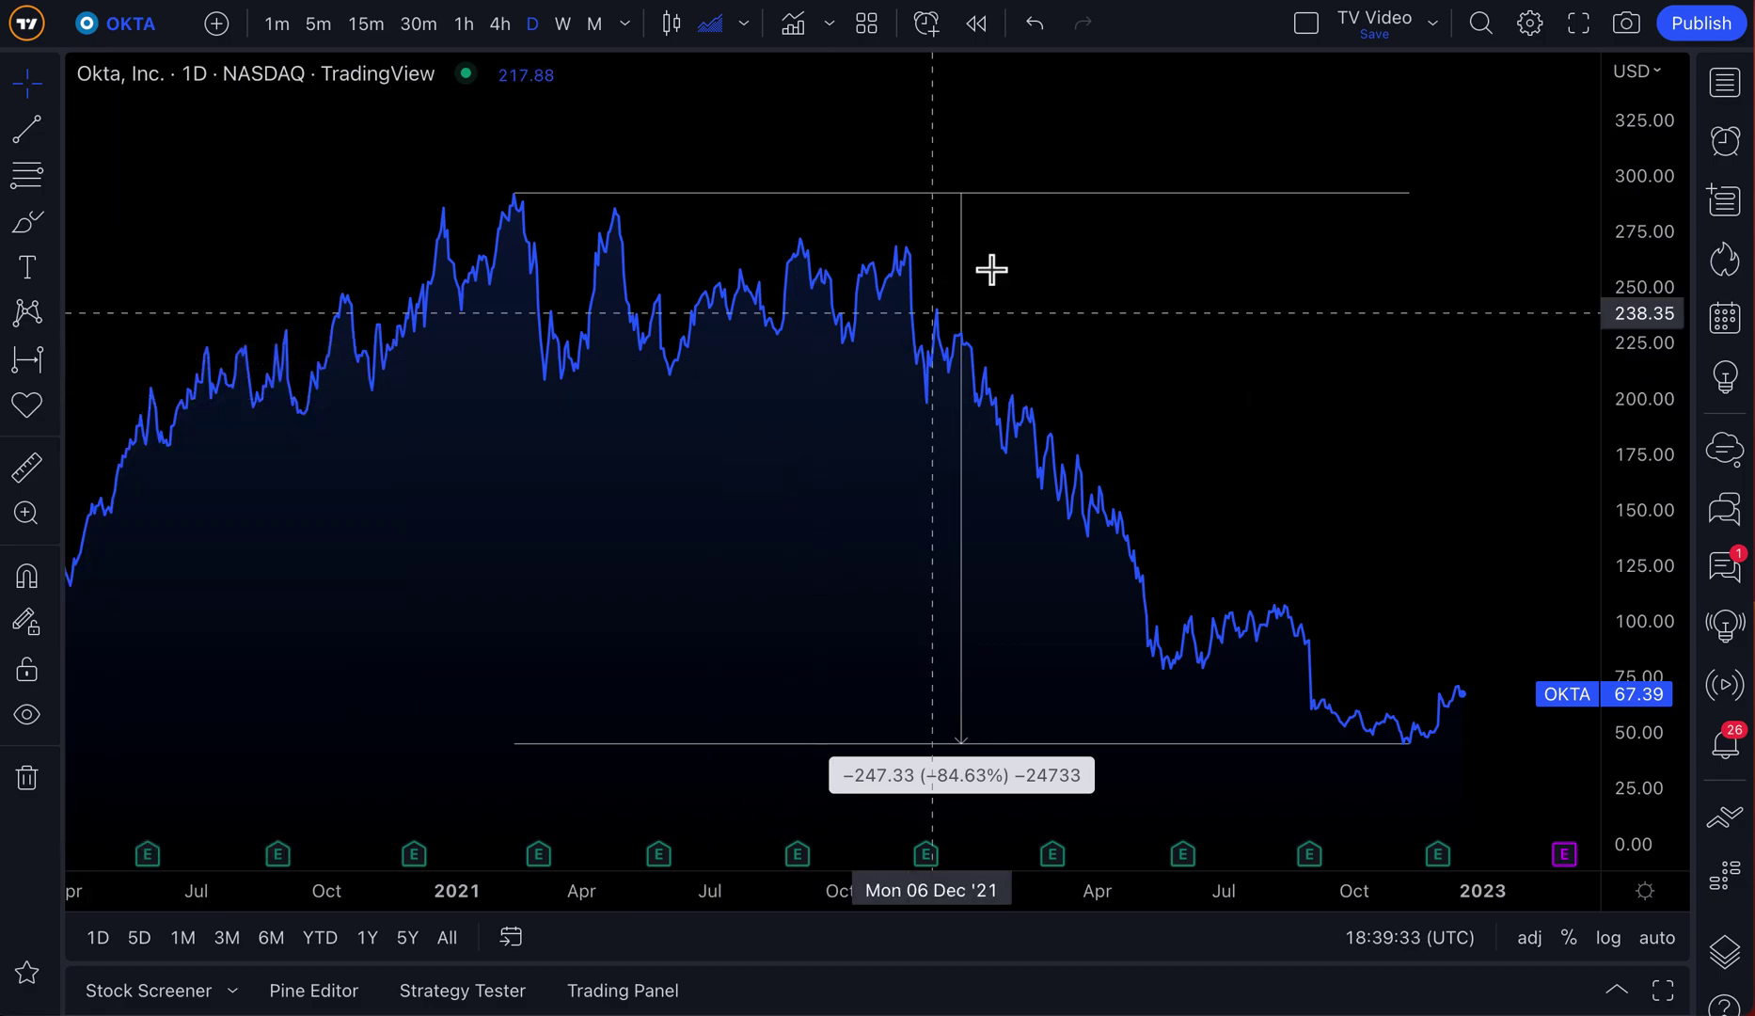
# Open the OKTA Price Range drawing's settings at its Text options.
pyautogui.doubleClick(976, 224)
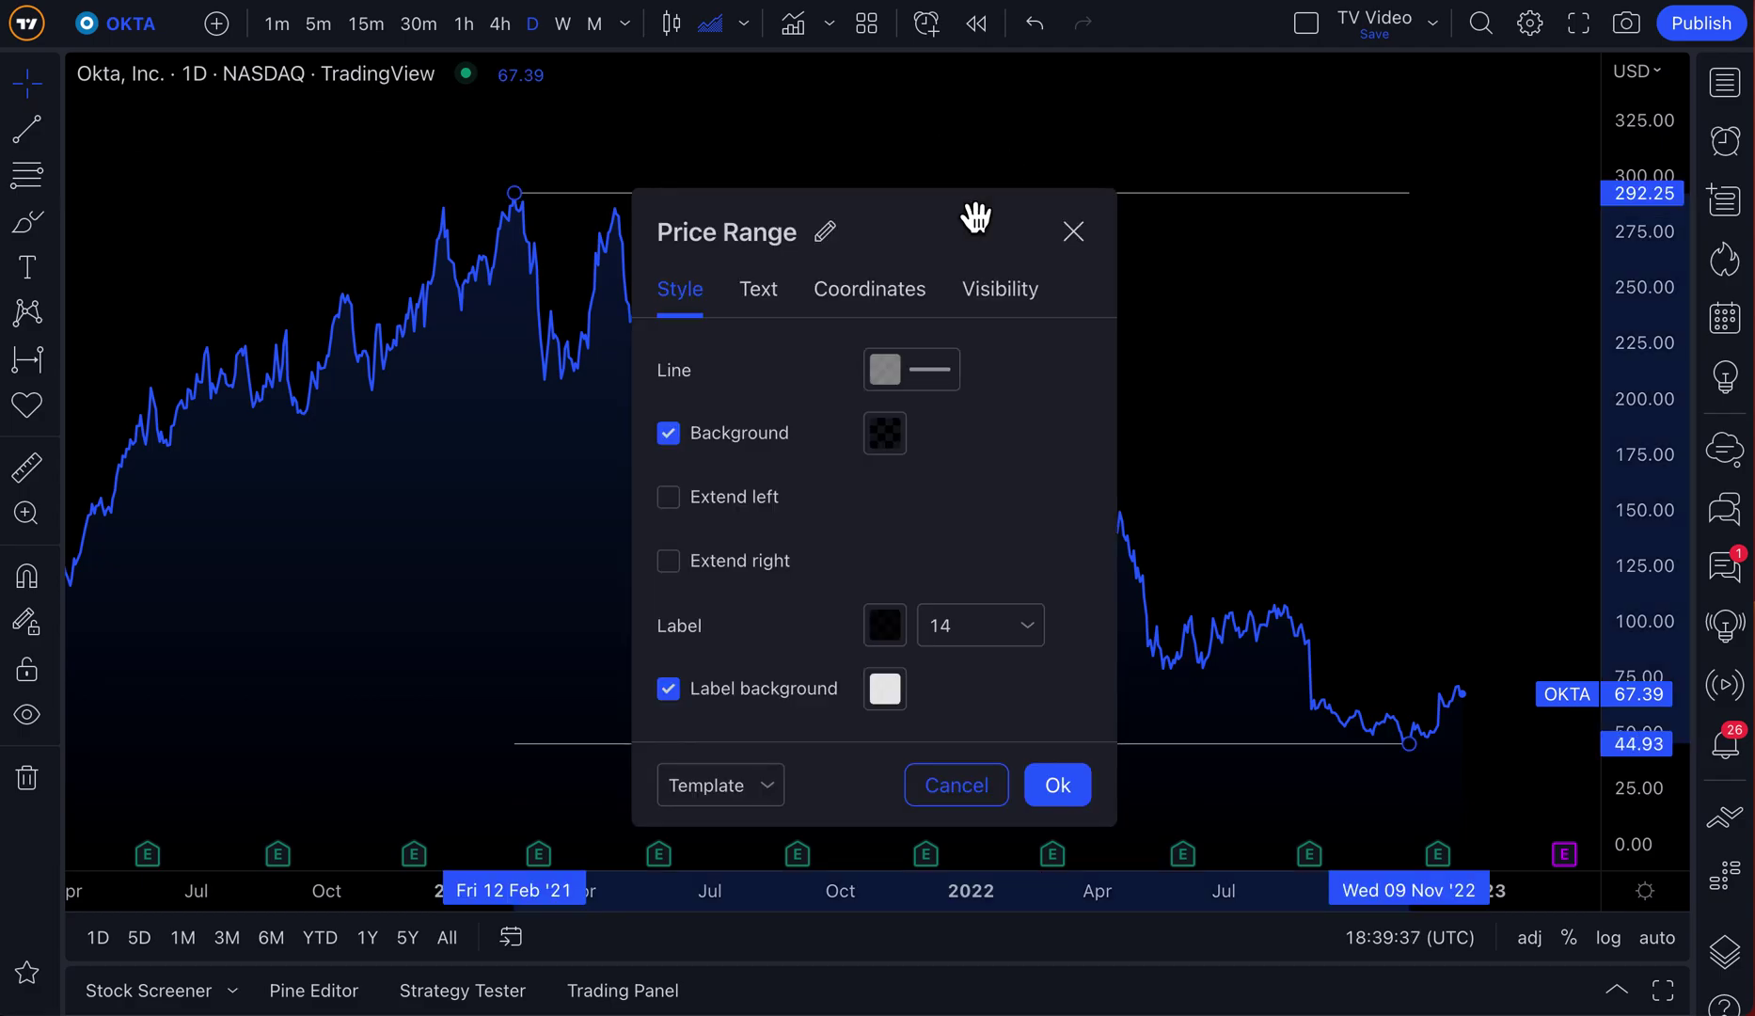
pyautogui.click(757, 290)
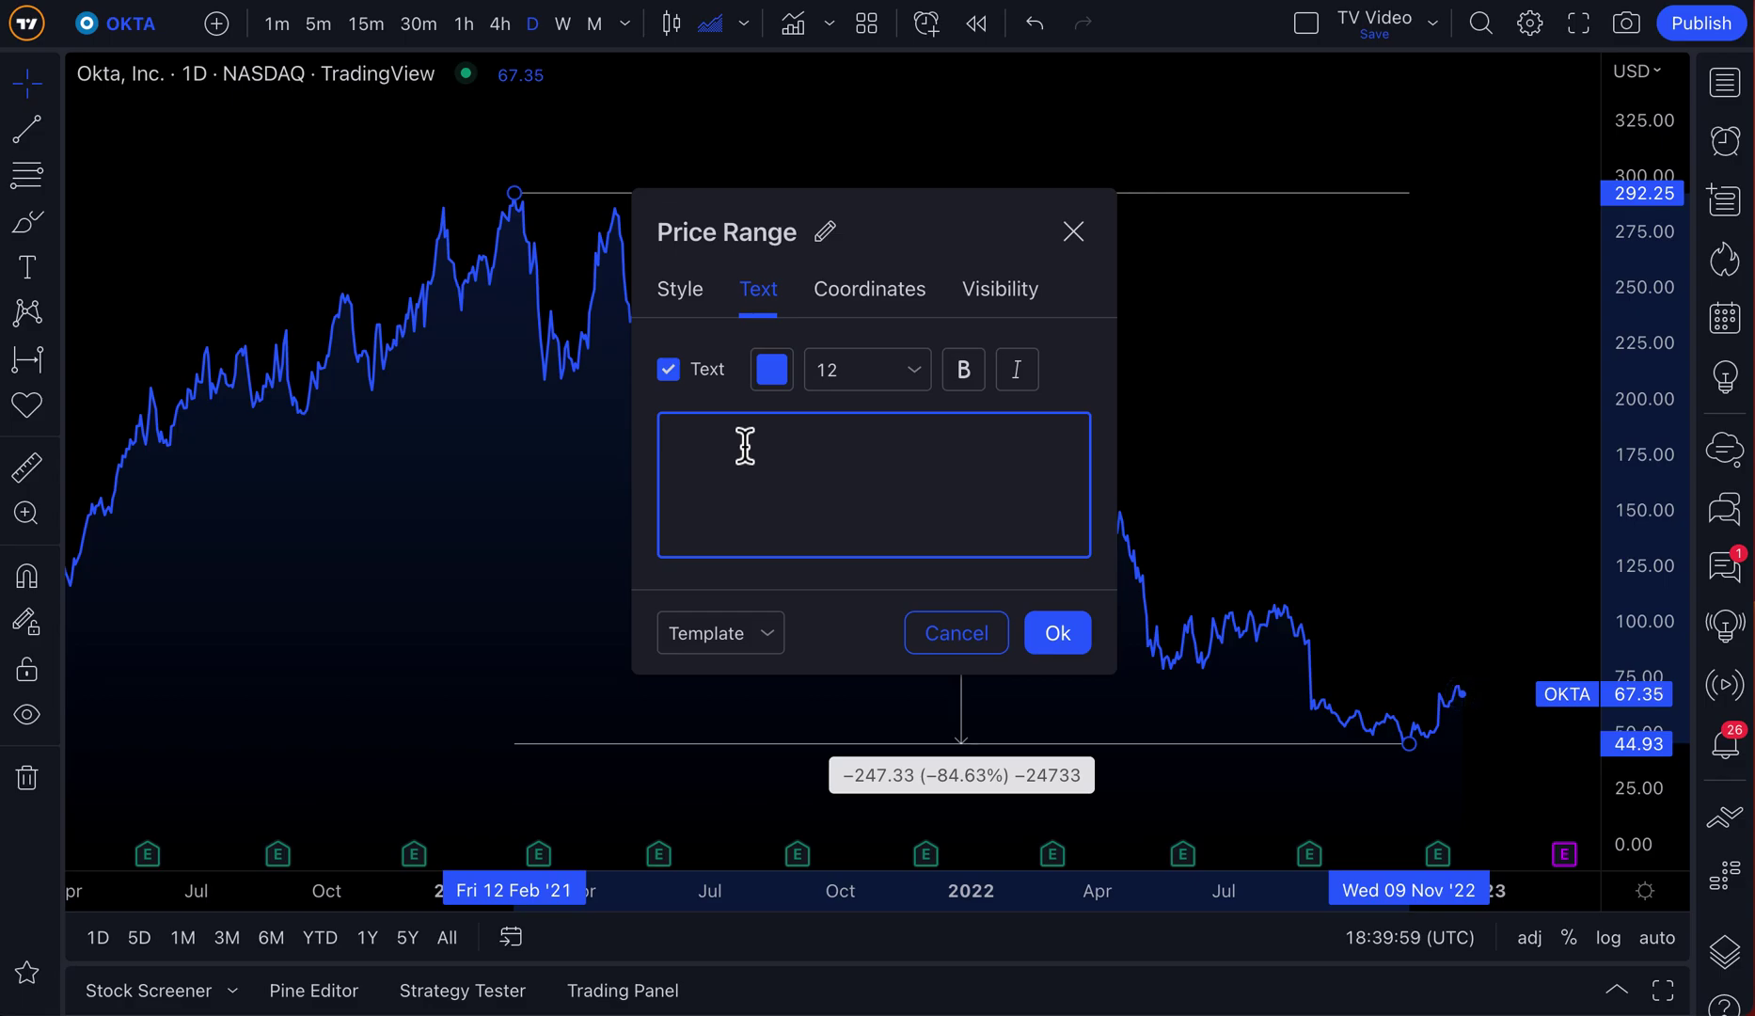
# Label the OKTA Price Range 'This is some text!' in bold at font size 14.
pyautogui.write('This is some text')
pyautogui.click(871, 377)
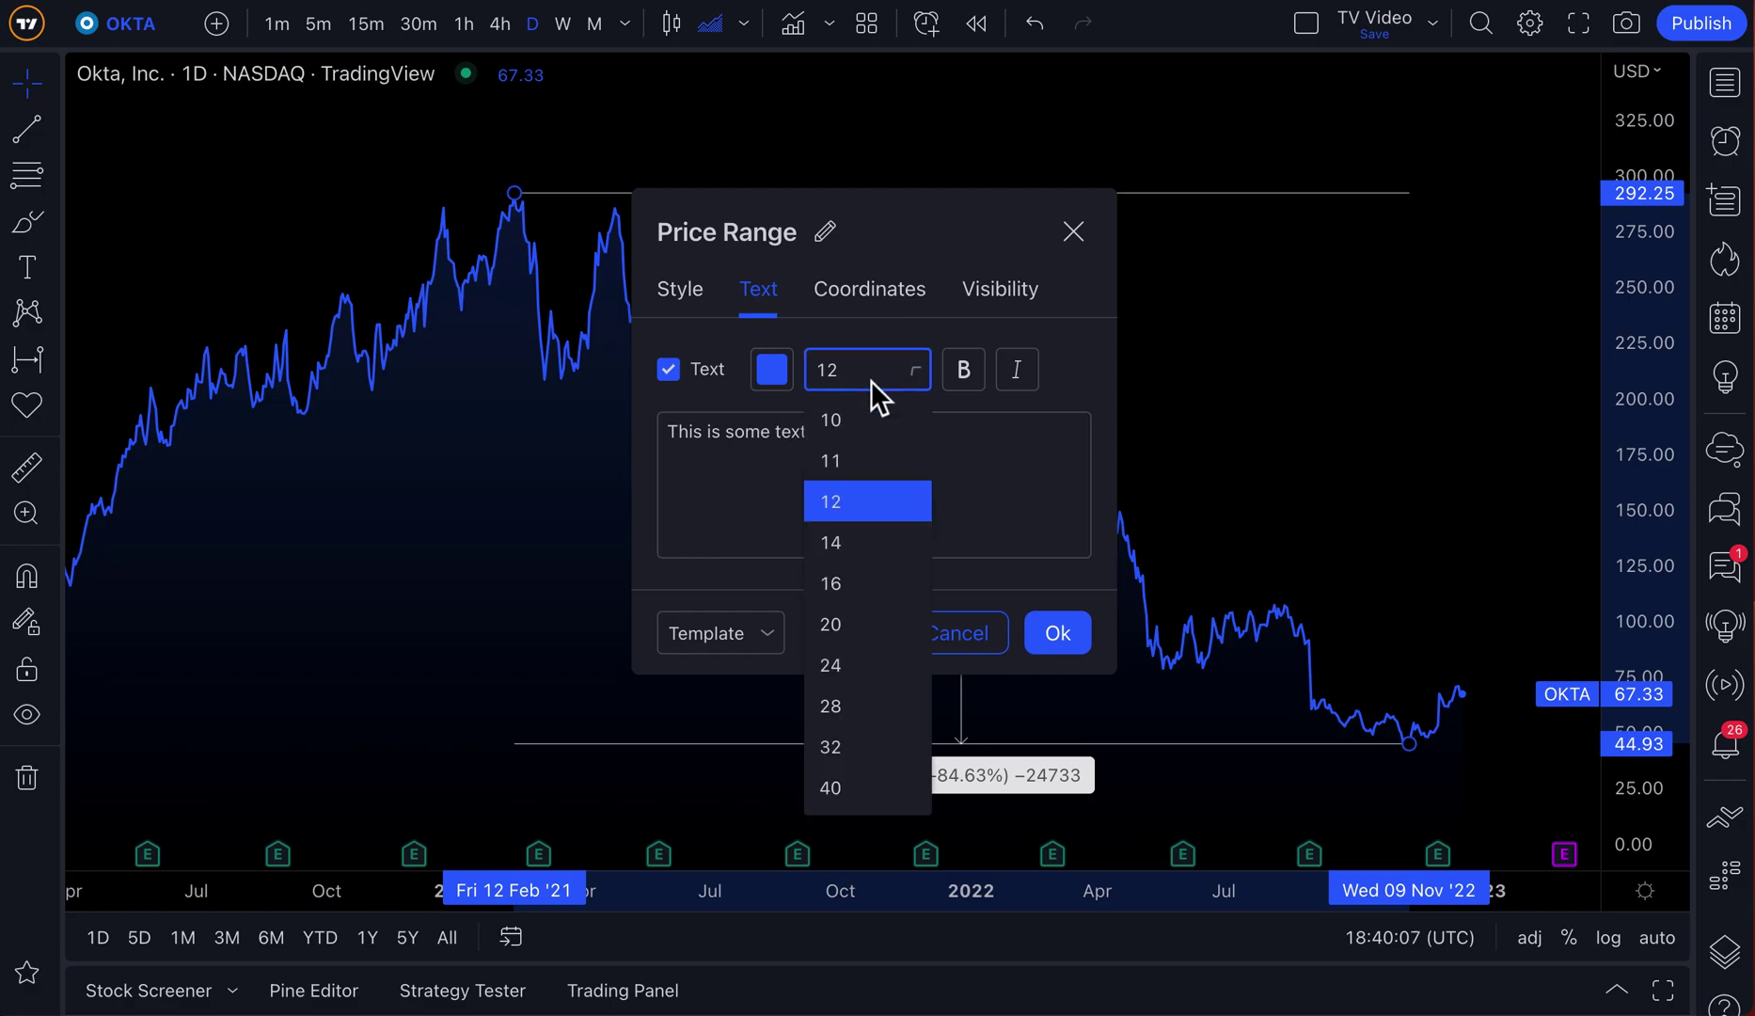
pyautogui.click(868, 538)
pyautogui.click(963, 370)
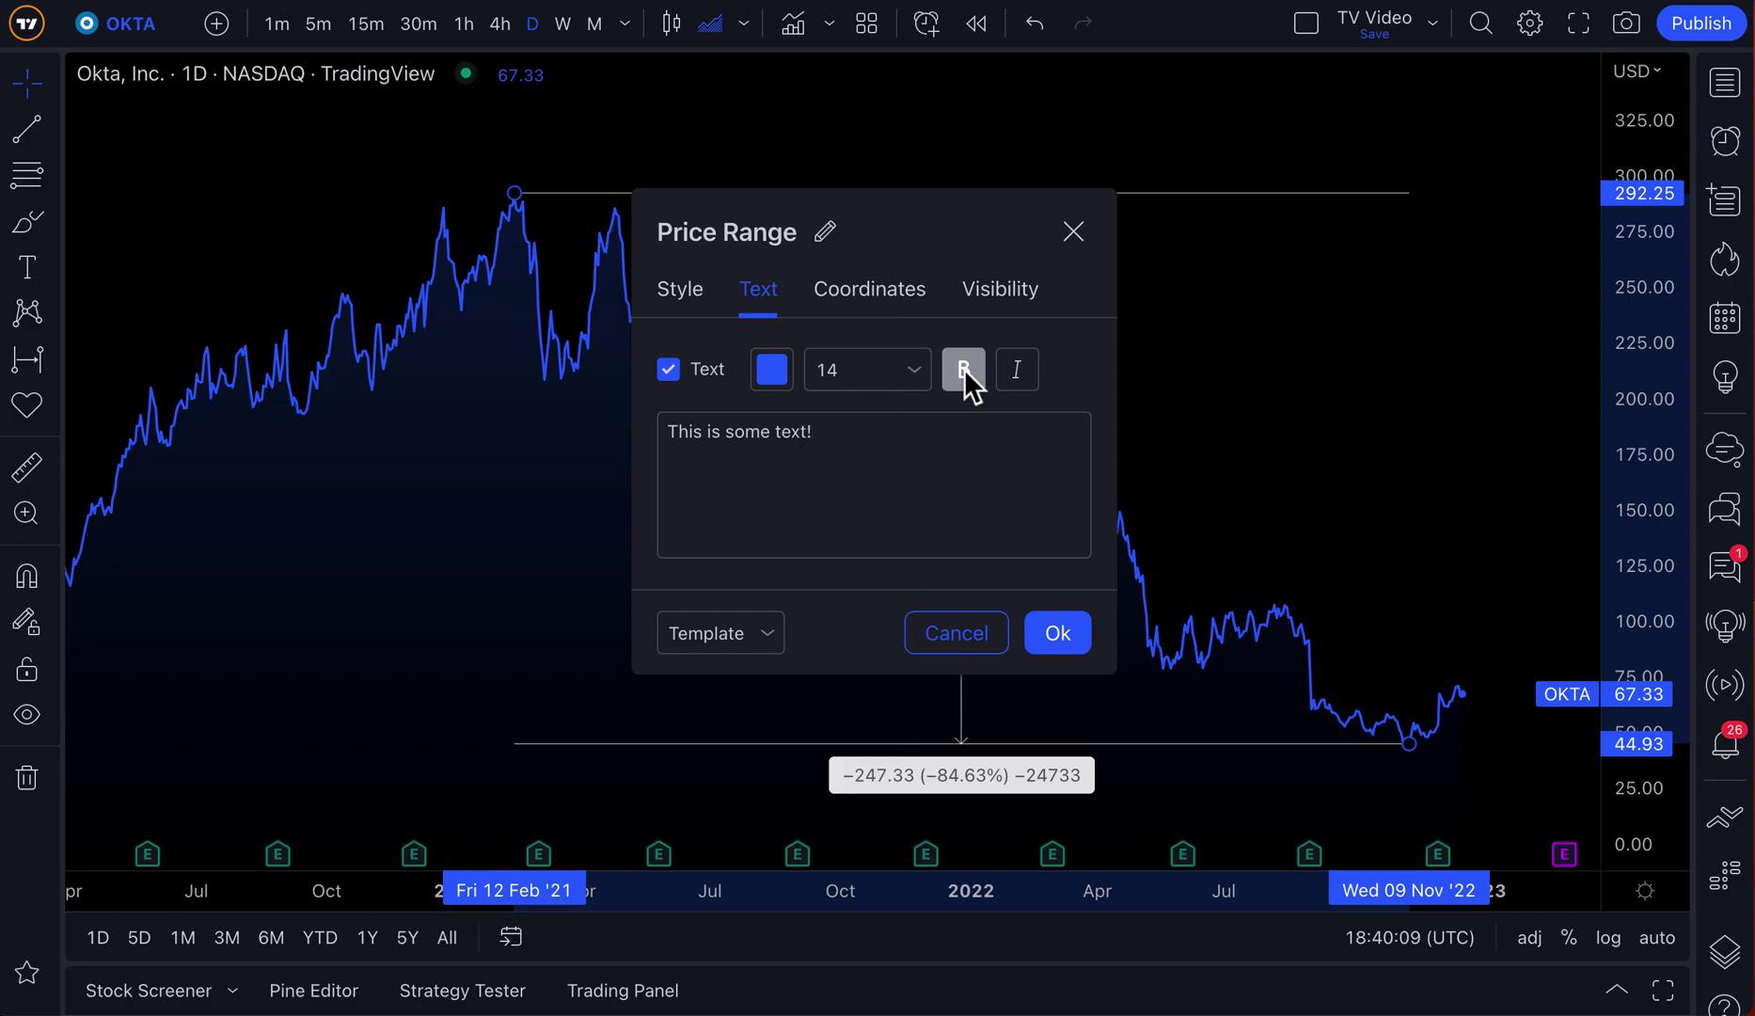
pyautogui.click(1057, 632)
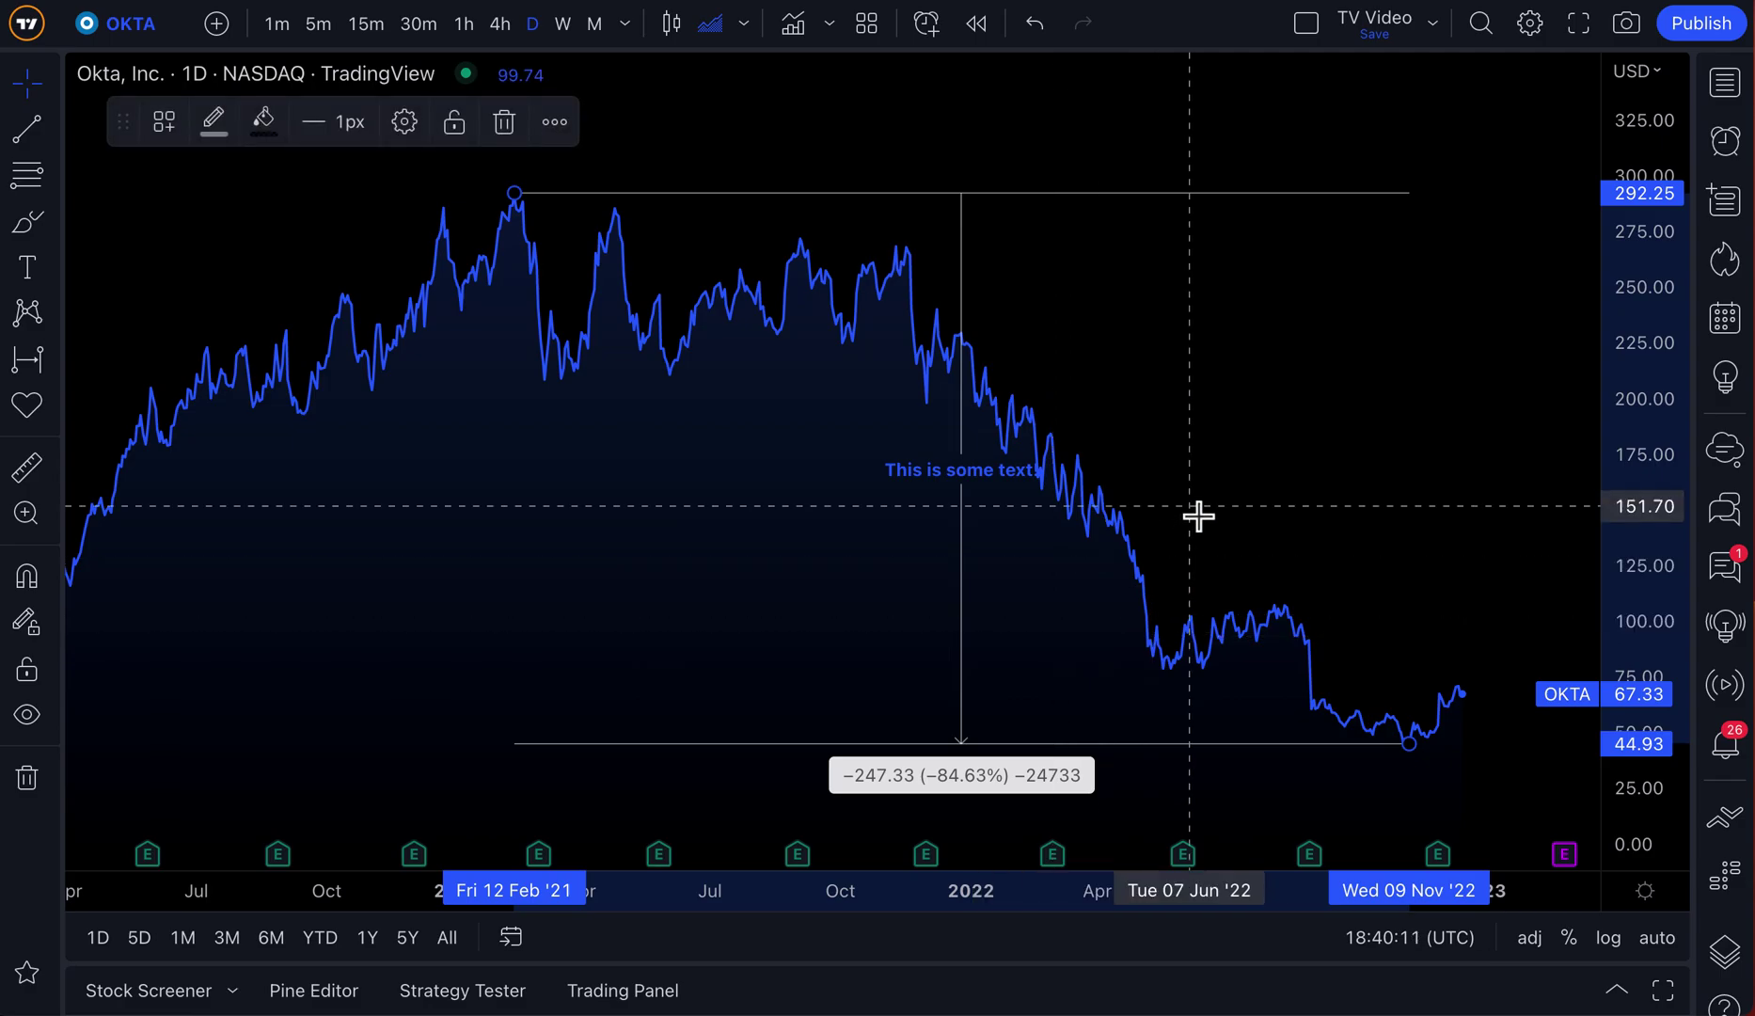
pyautogui.doubleClick(976, 477)
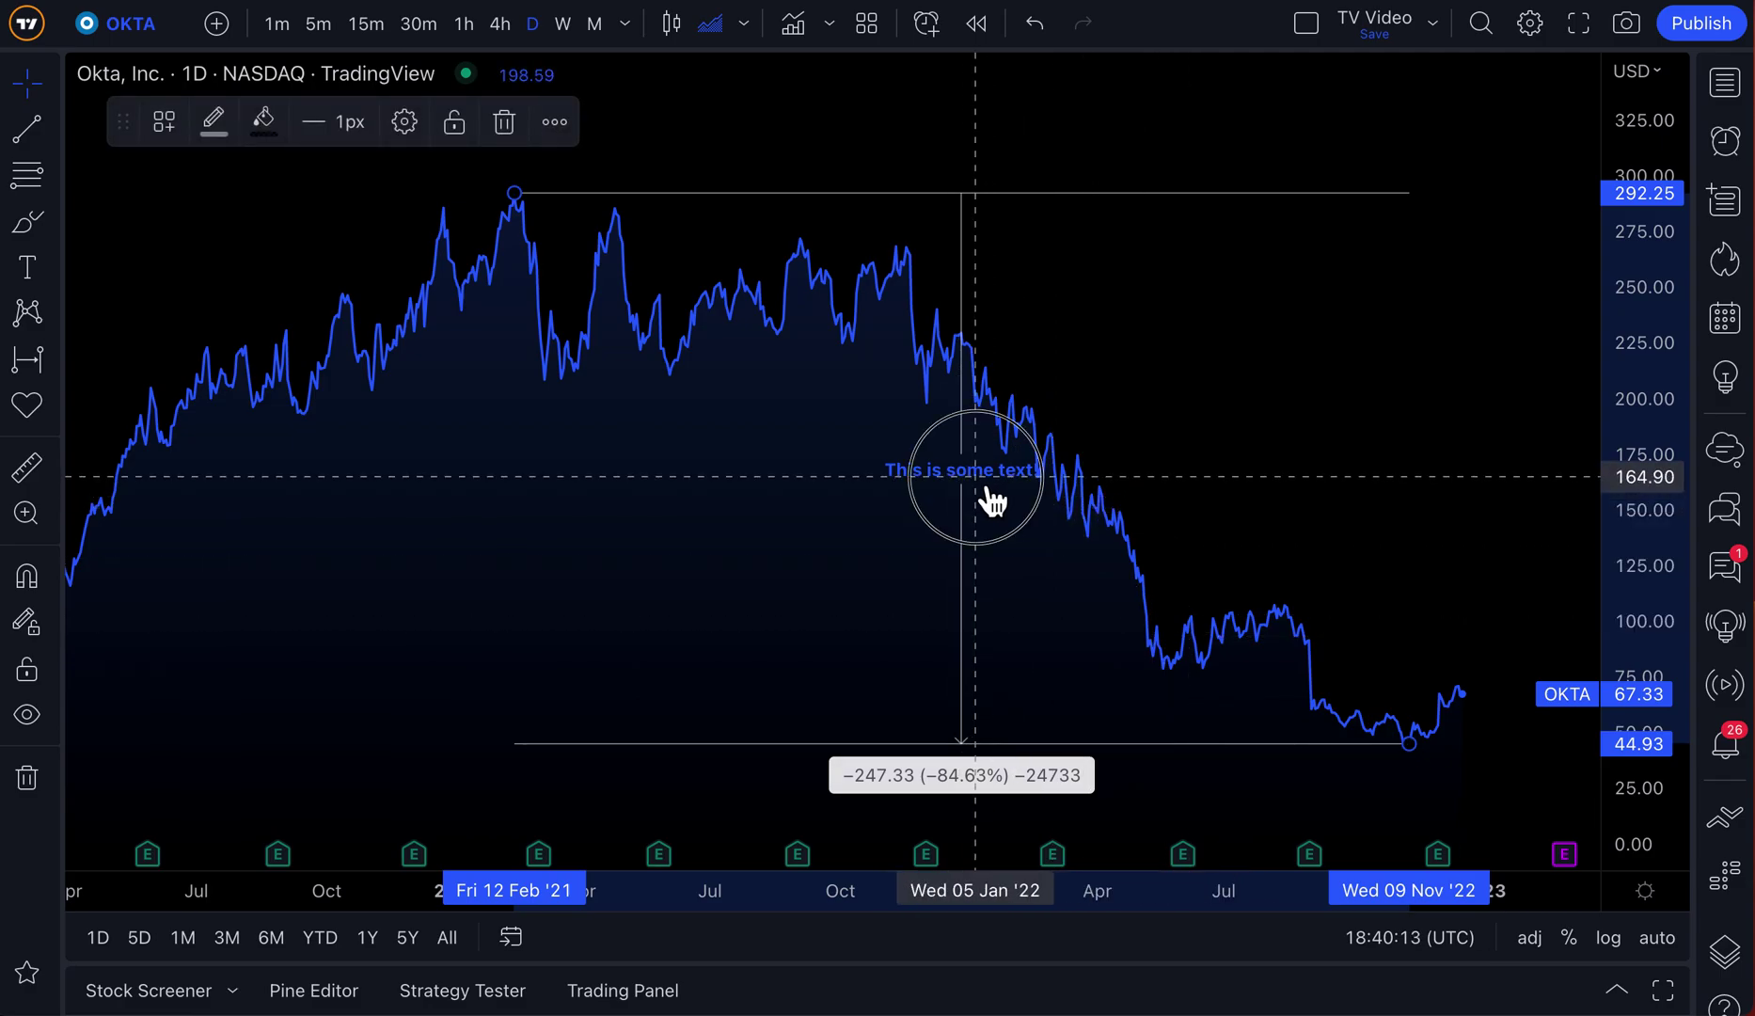
# Make the label text white and enlarge it to size 24.
pyautogui.click(785, 444)
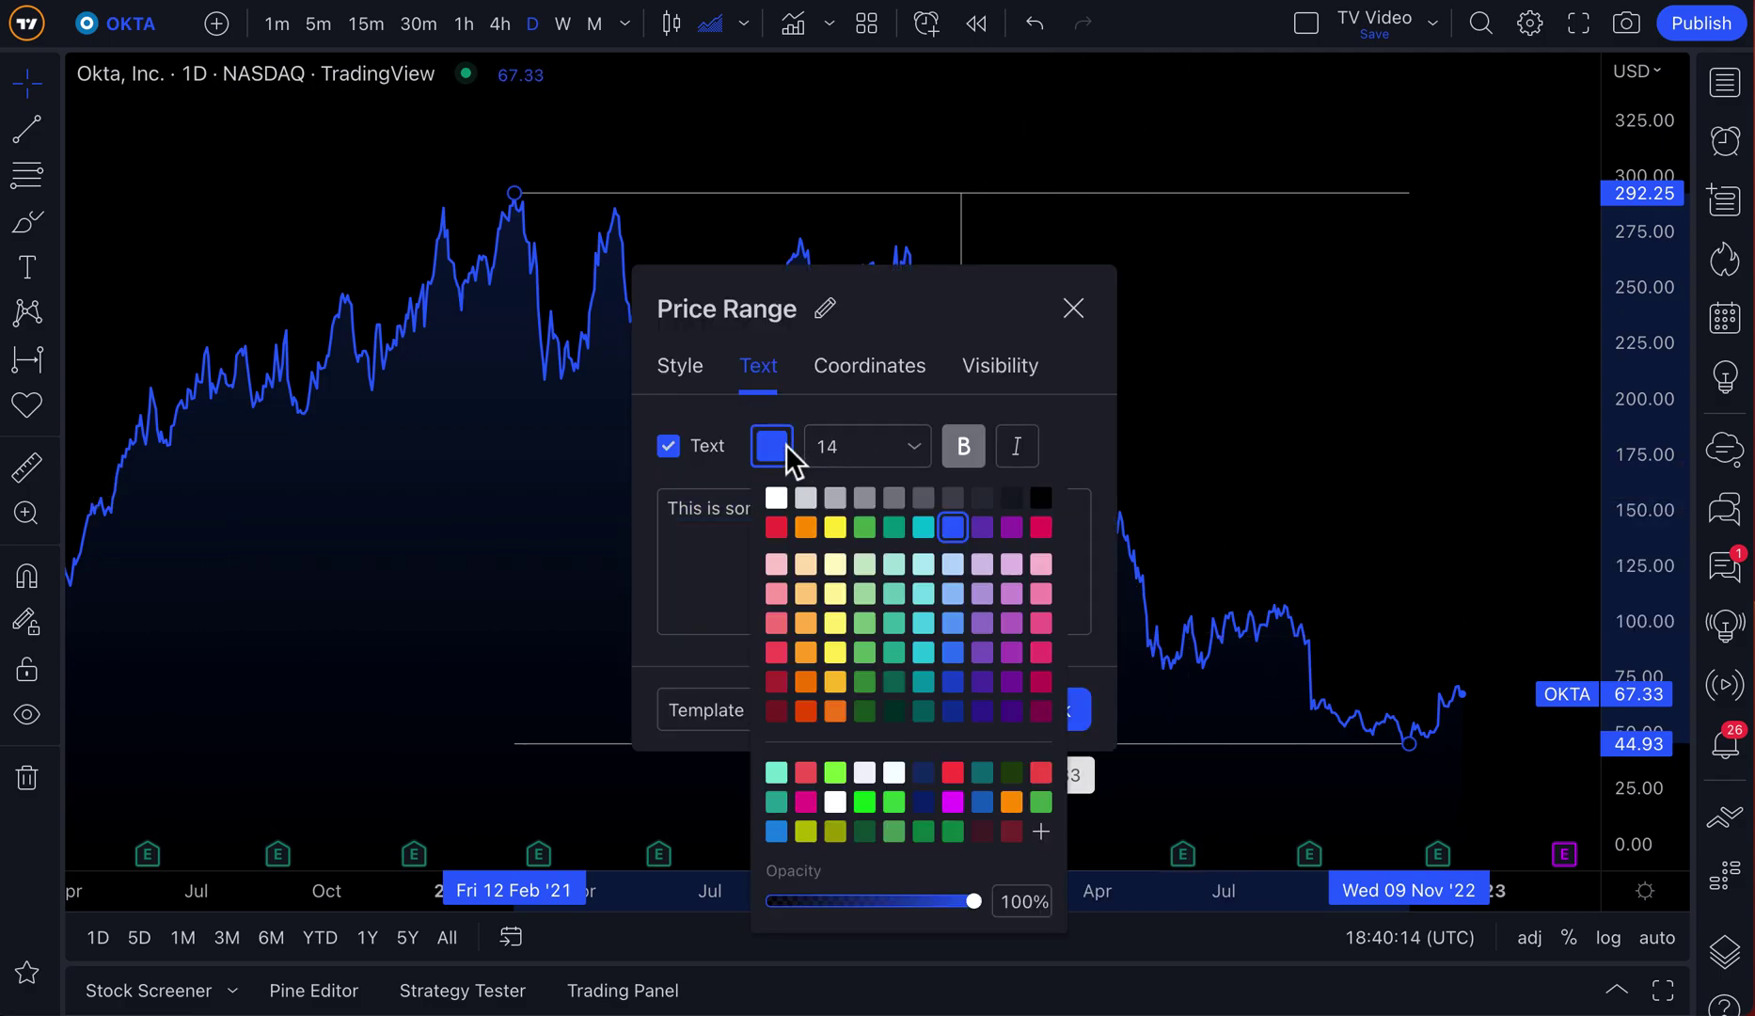
pyautogui.click(777, 496)
pyautogui.click(878, 443)
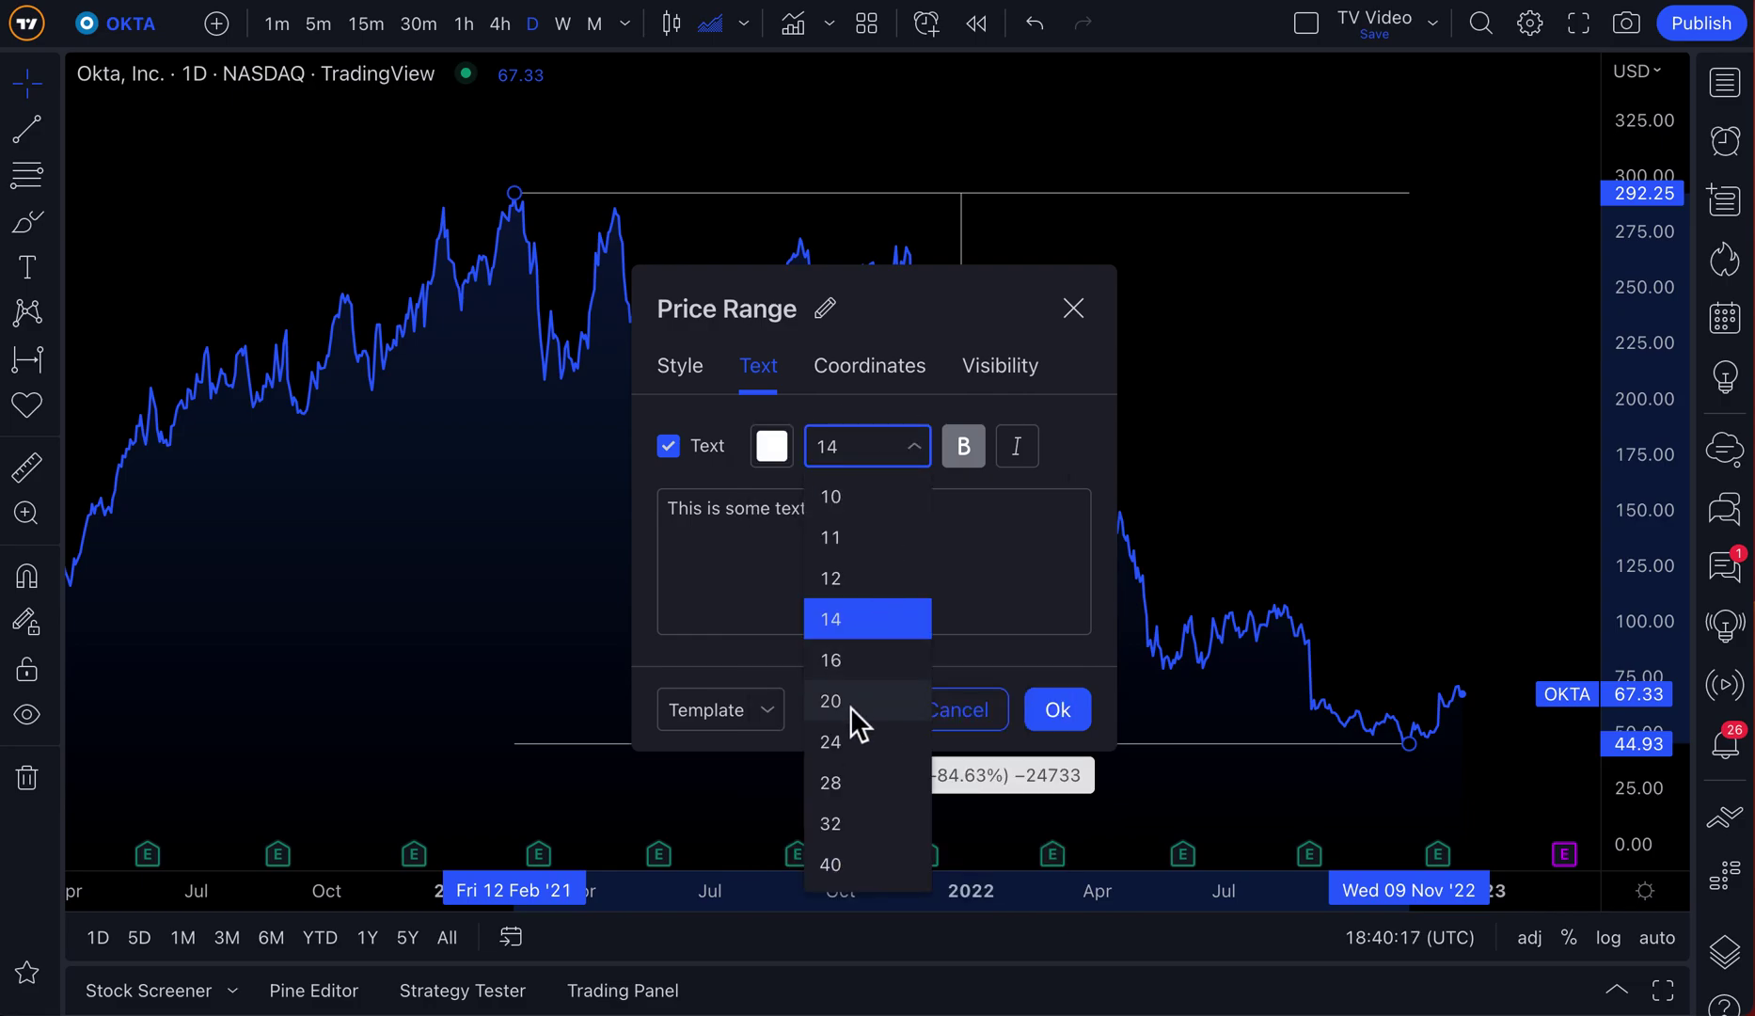
pyautogui.click(846, 740)
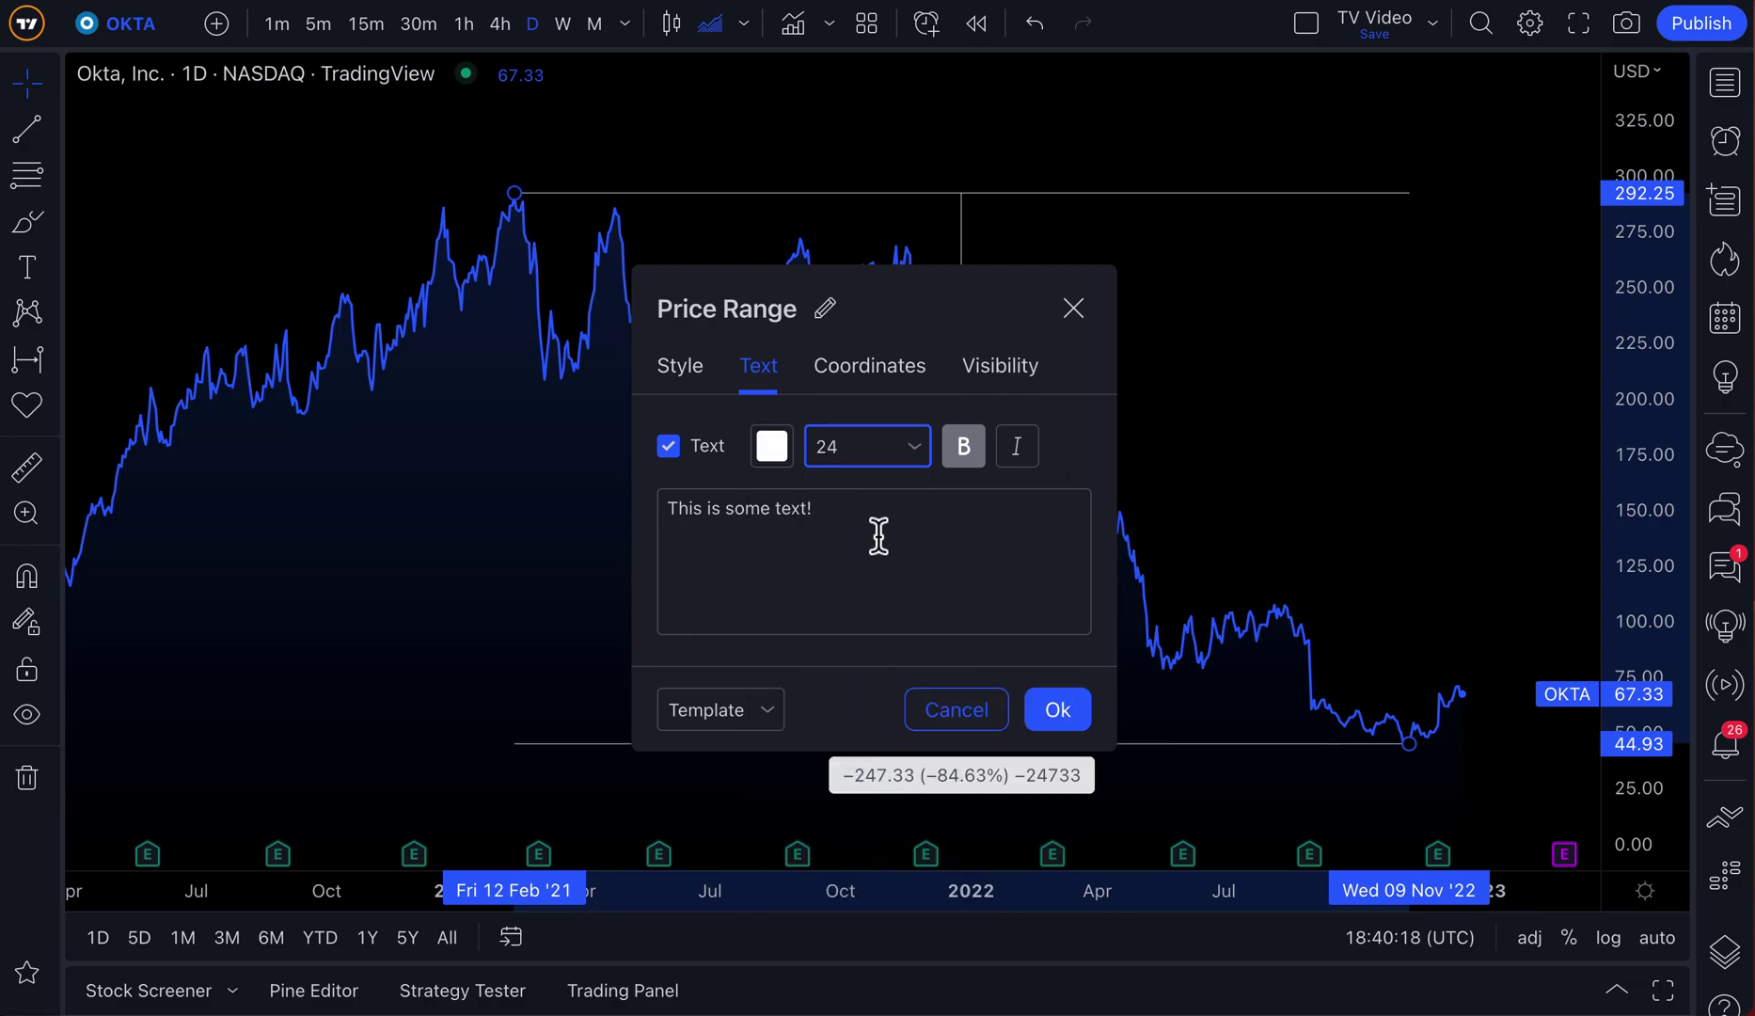
# Apply the label style, save the chart layout, and remove the measurement.
pyautogui.click(1049, 715)
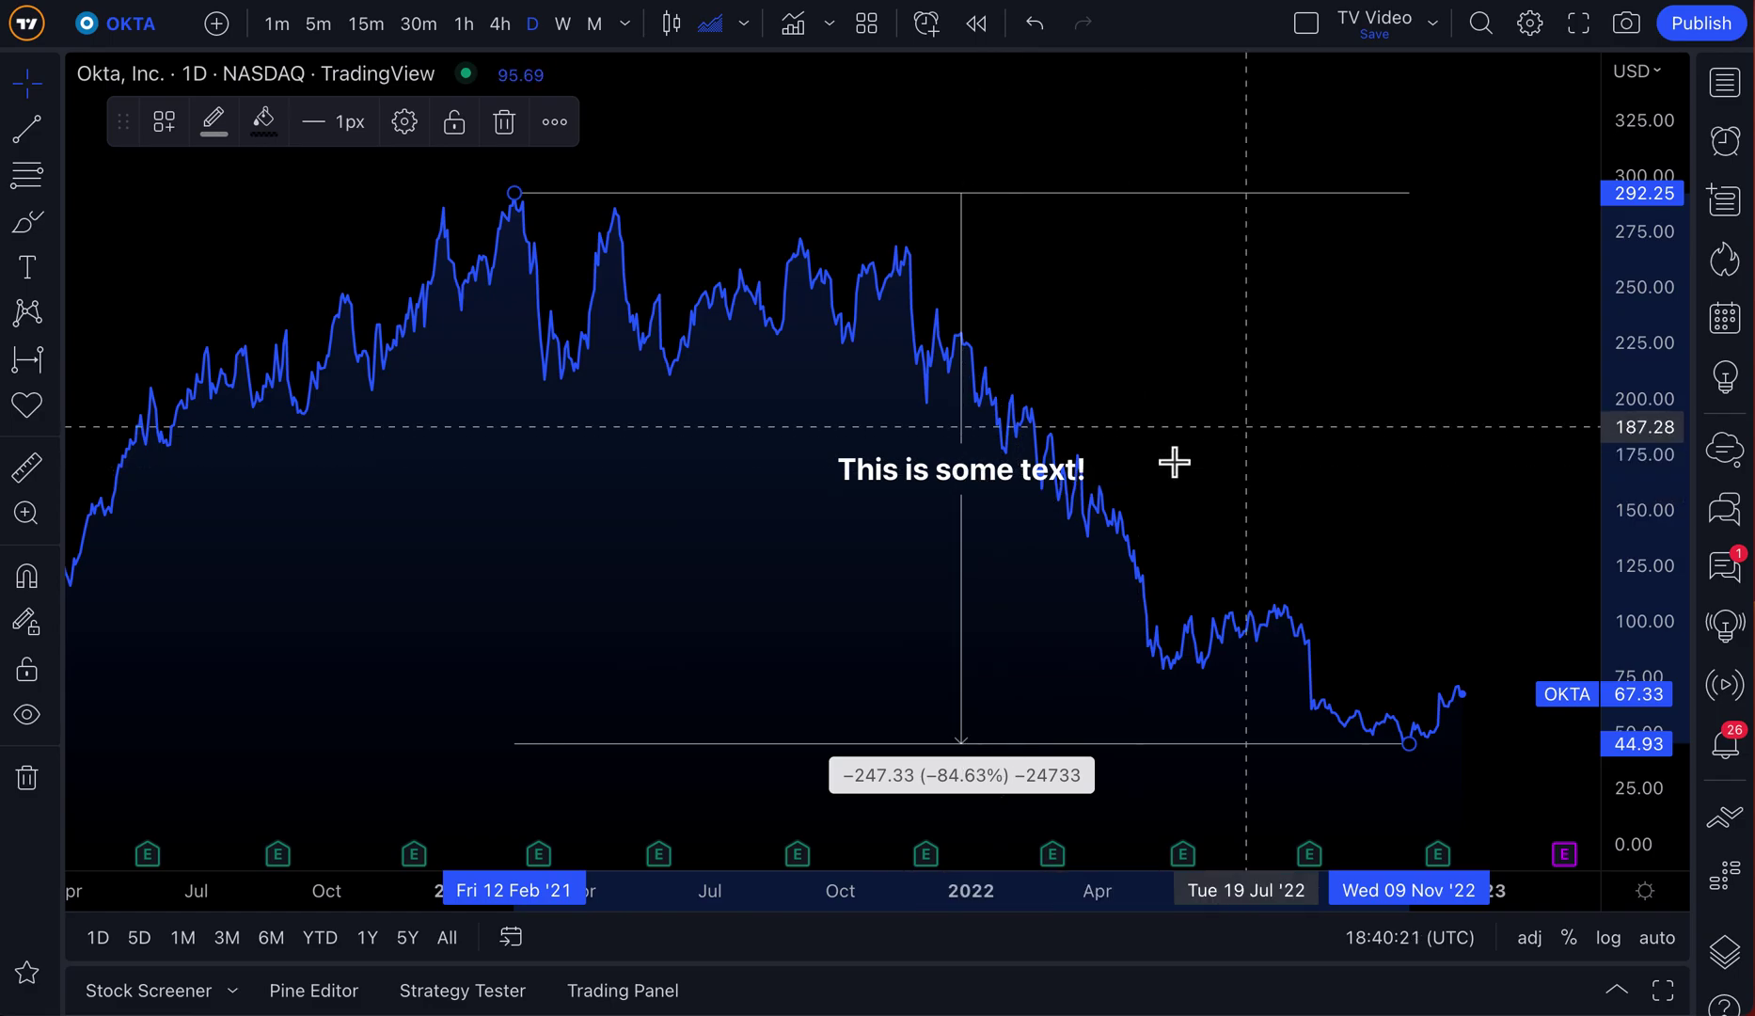
pyautogui.click(1378, 33)
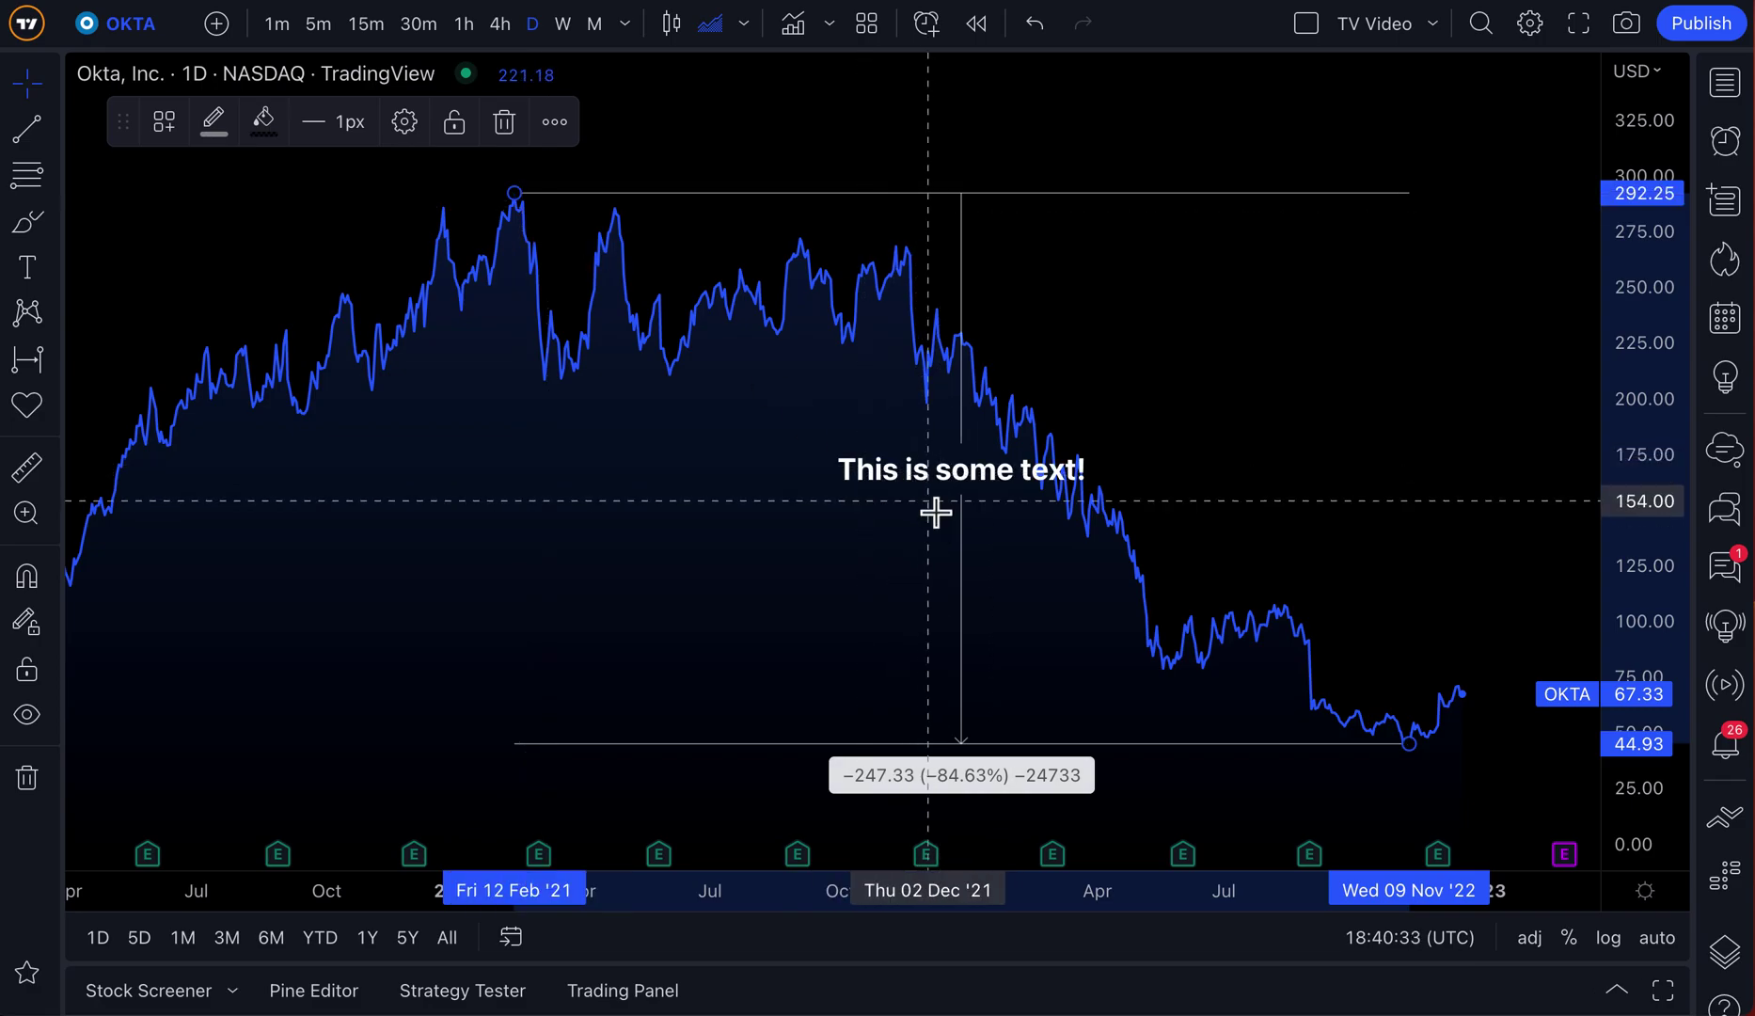
pyautogui.click(968, 520)
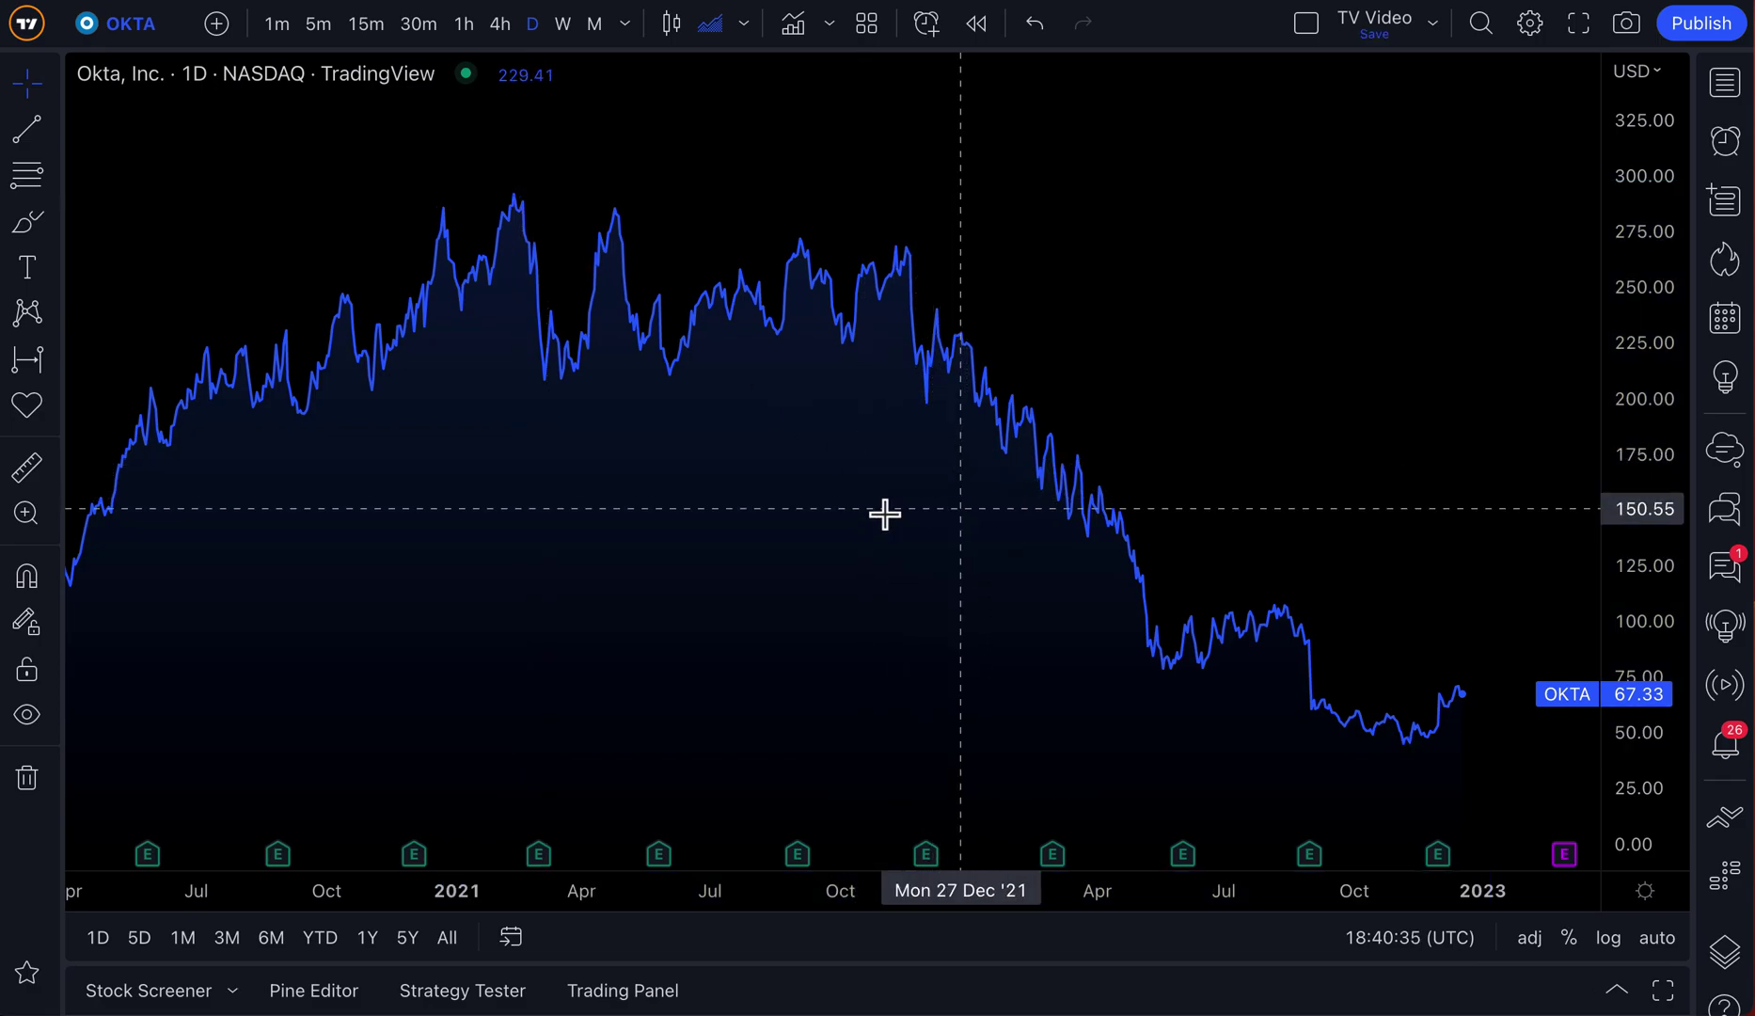
# Switch the chart symbol from OKTA to AMZN (Amazon.com, NASDAQ).
pyautogui.click(118, 23)
pyautogui.write('AMZN')
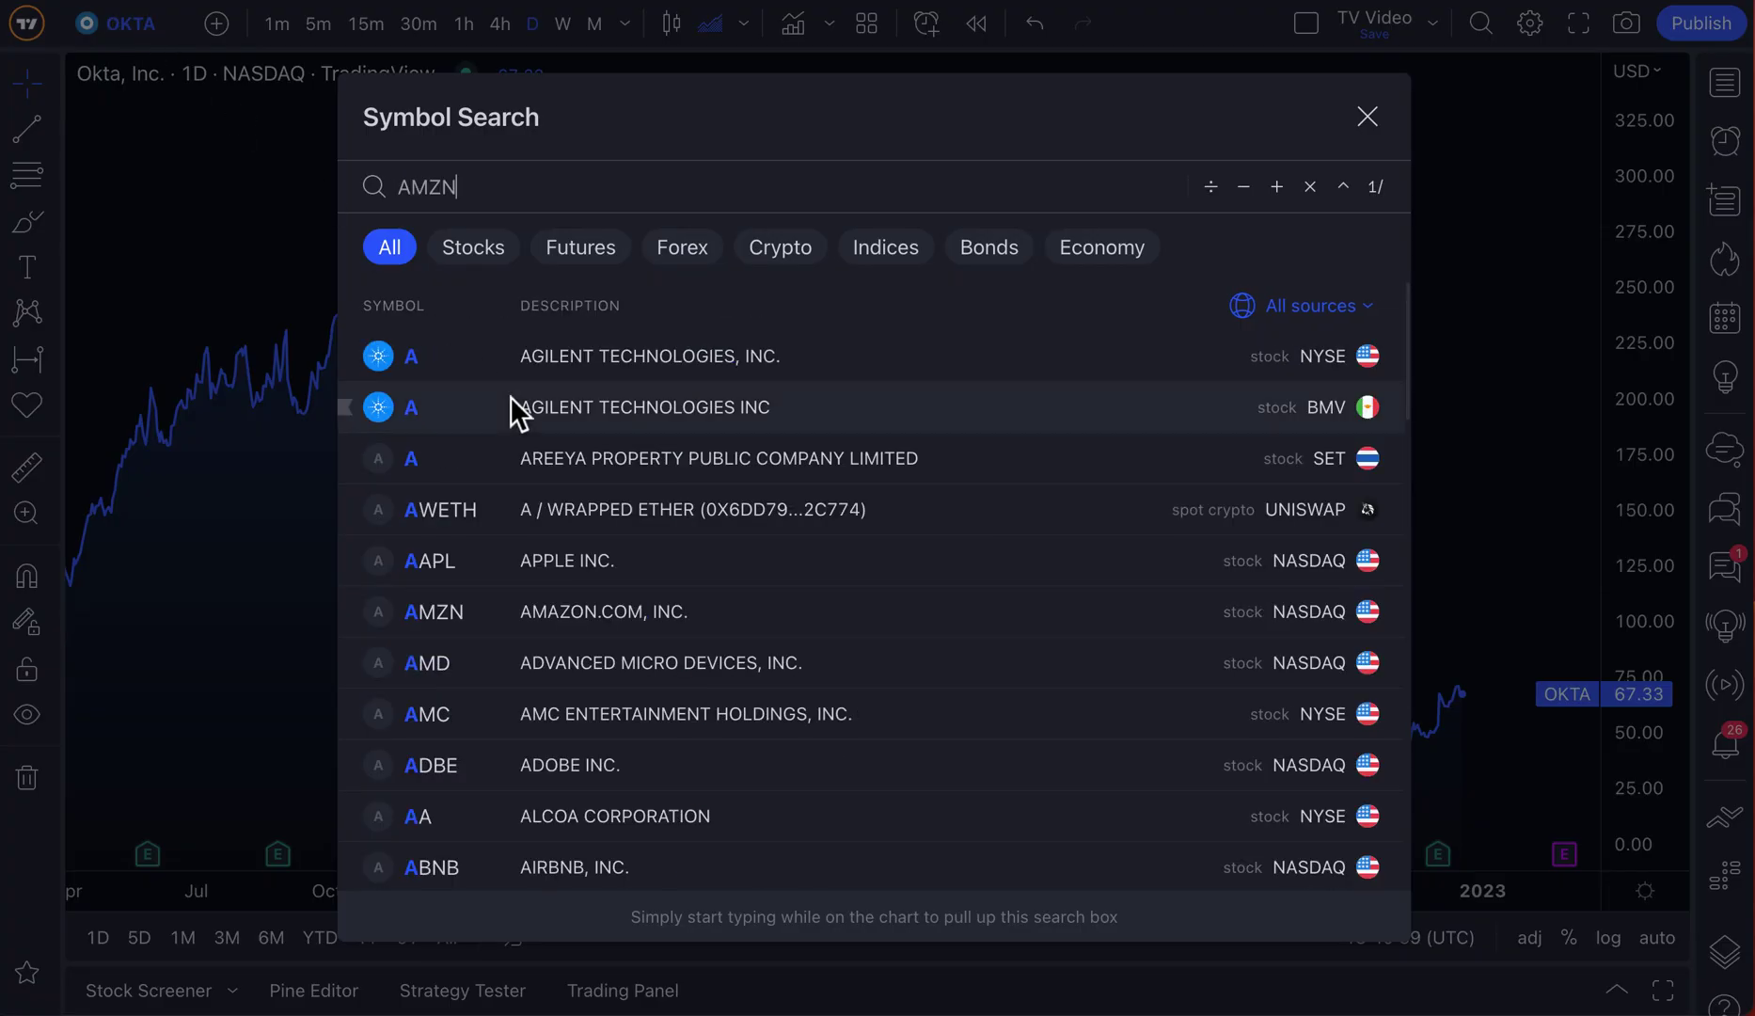
pyautogui.click(487, 353)
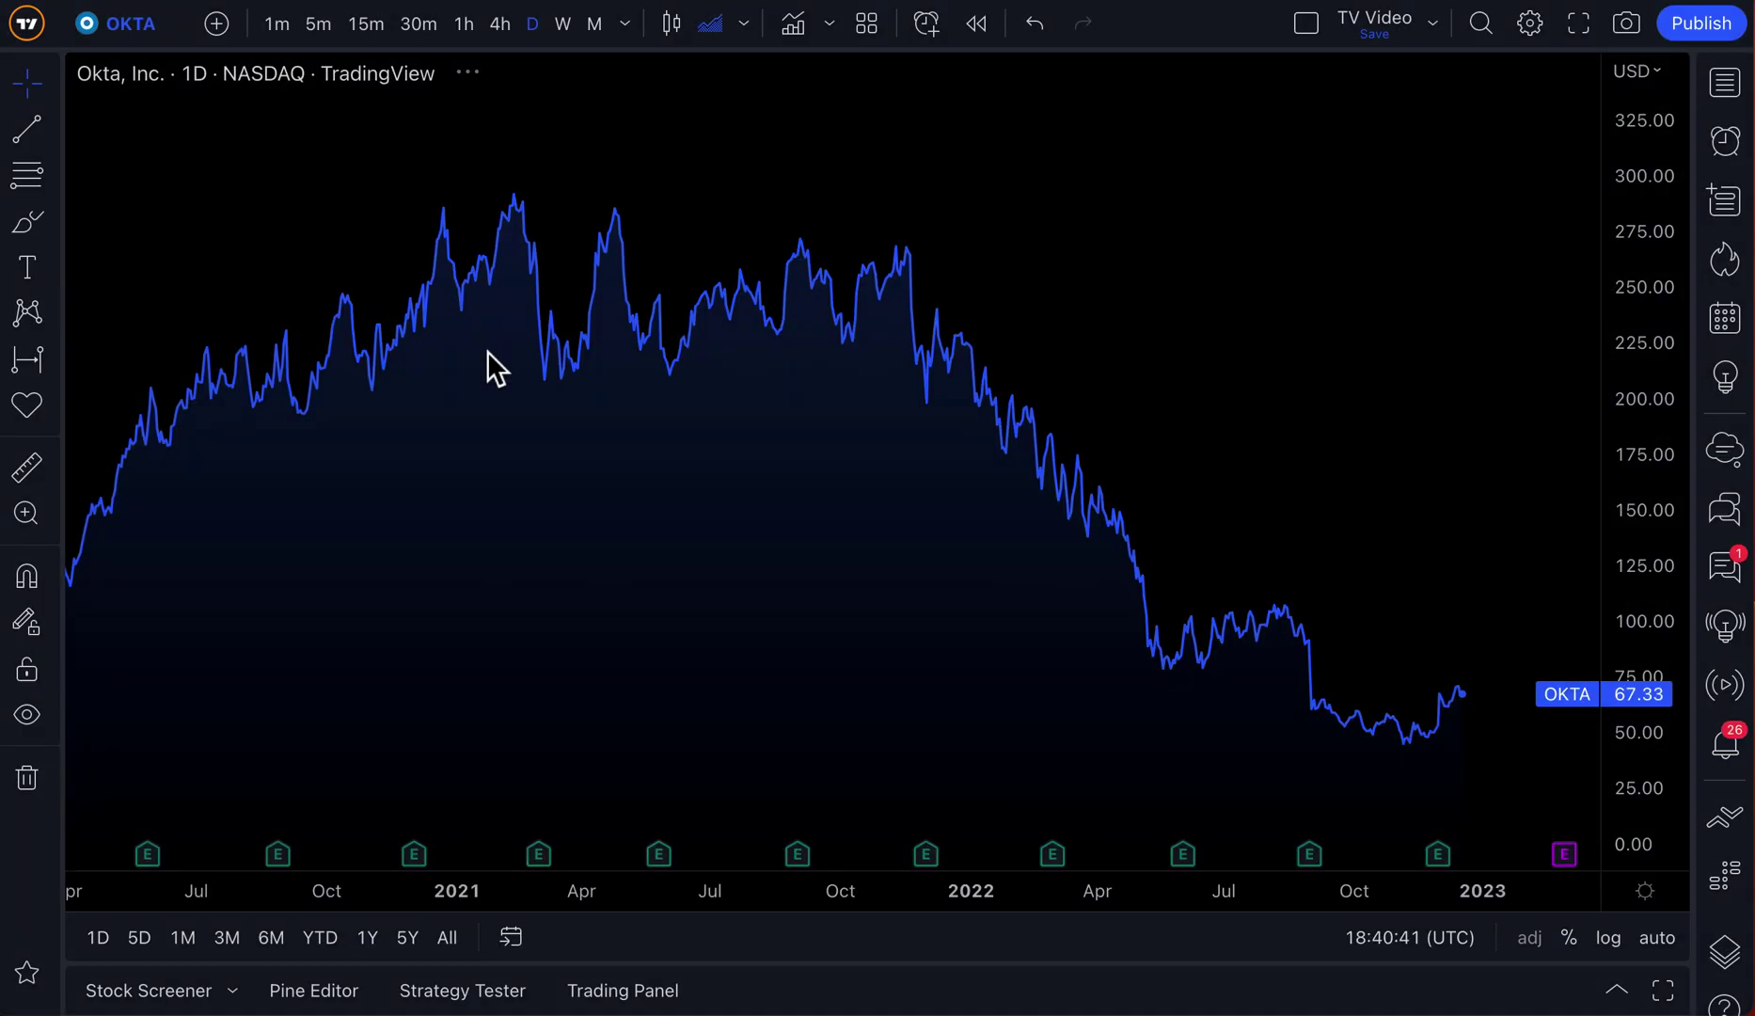
pyautogui.scroll(2, 1068, 562)
# Zoom the AMZN time axis in to roughly September 2022 through early 2023.
pyautogui.scroll(6, 1069, 562)
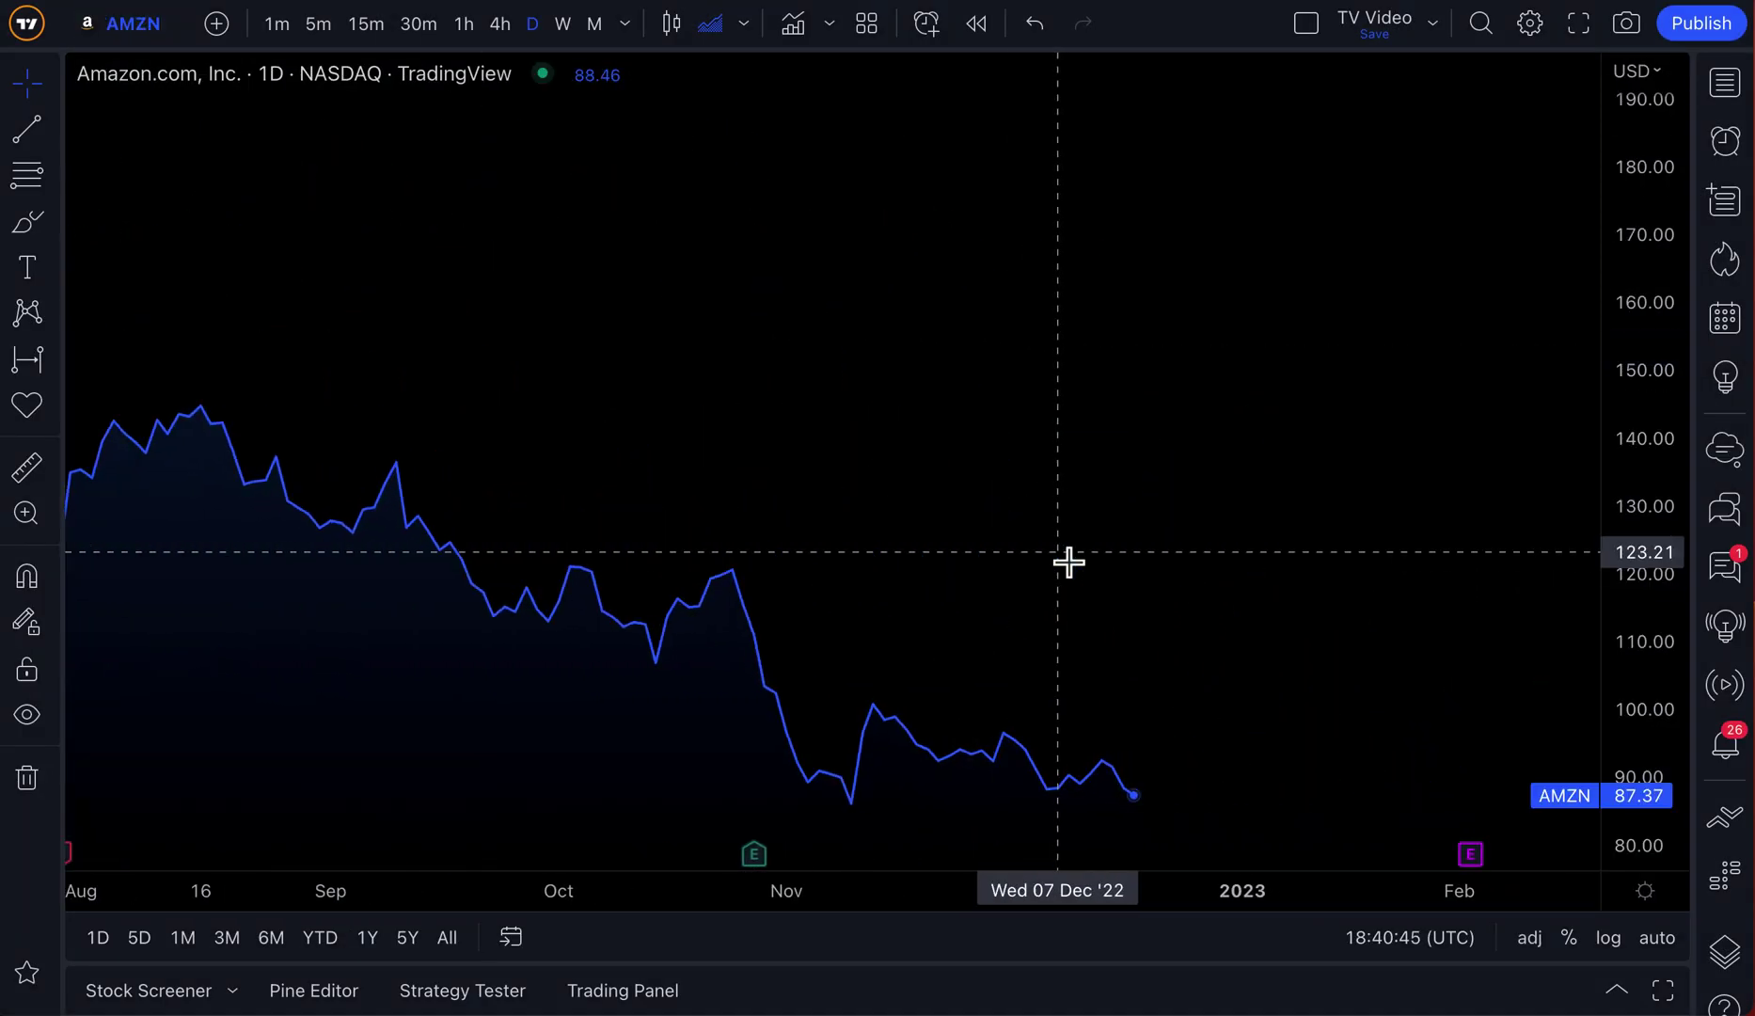
pyautogui.moveTo(858, 811)
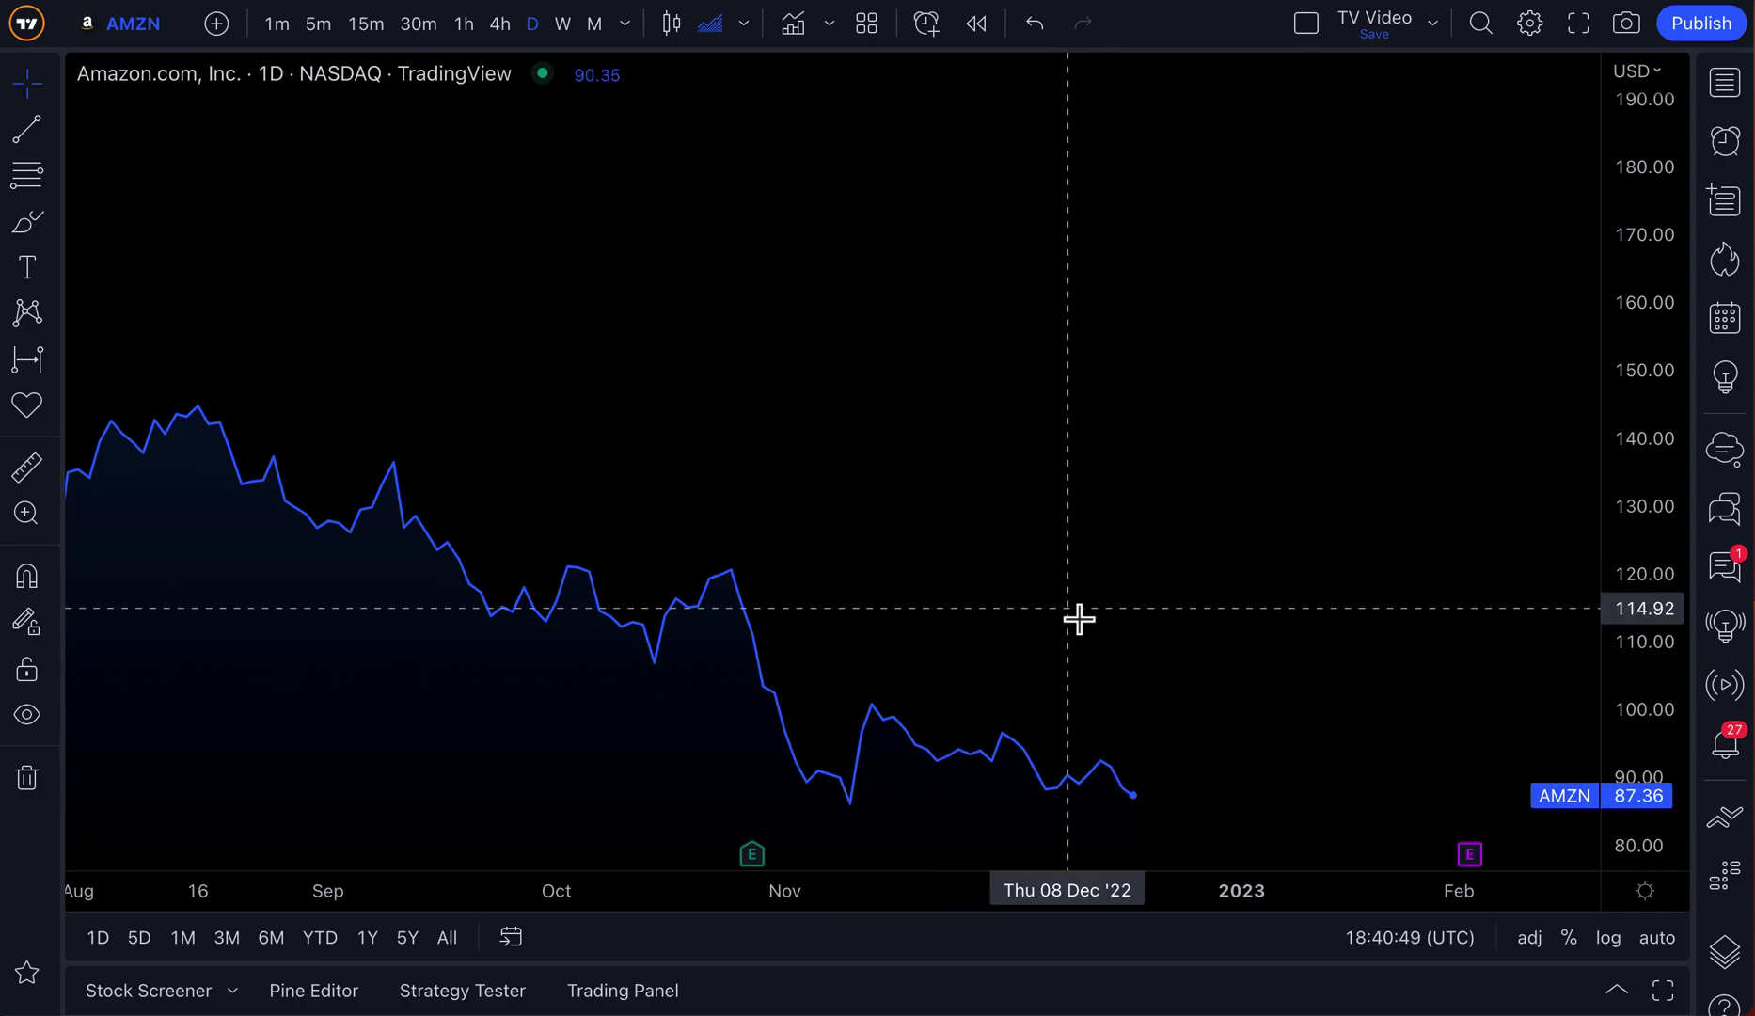
pyautogui.scroll(2, 1078, 618)
pyautogui.moveTo(780, 797)
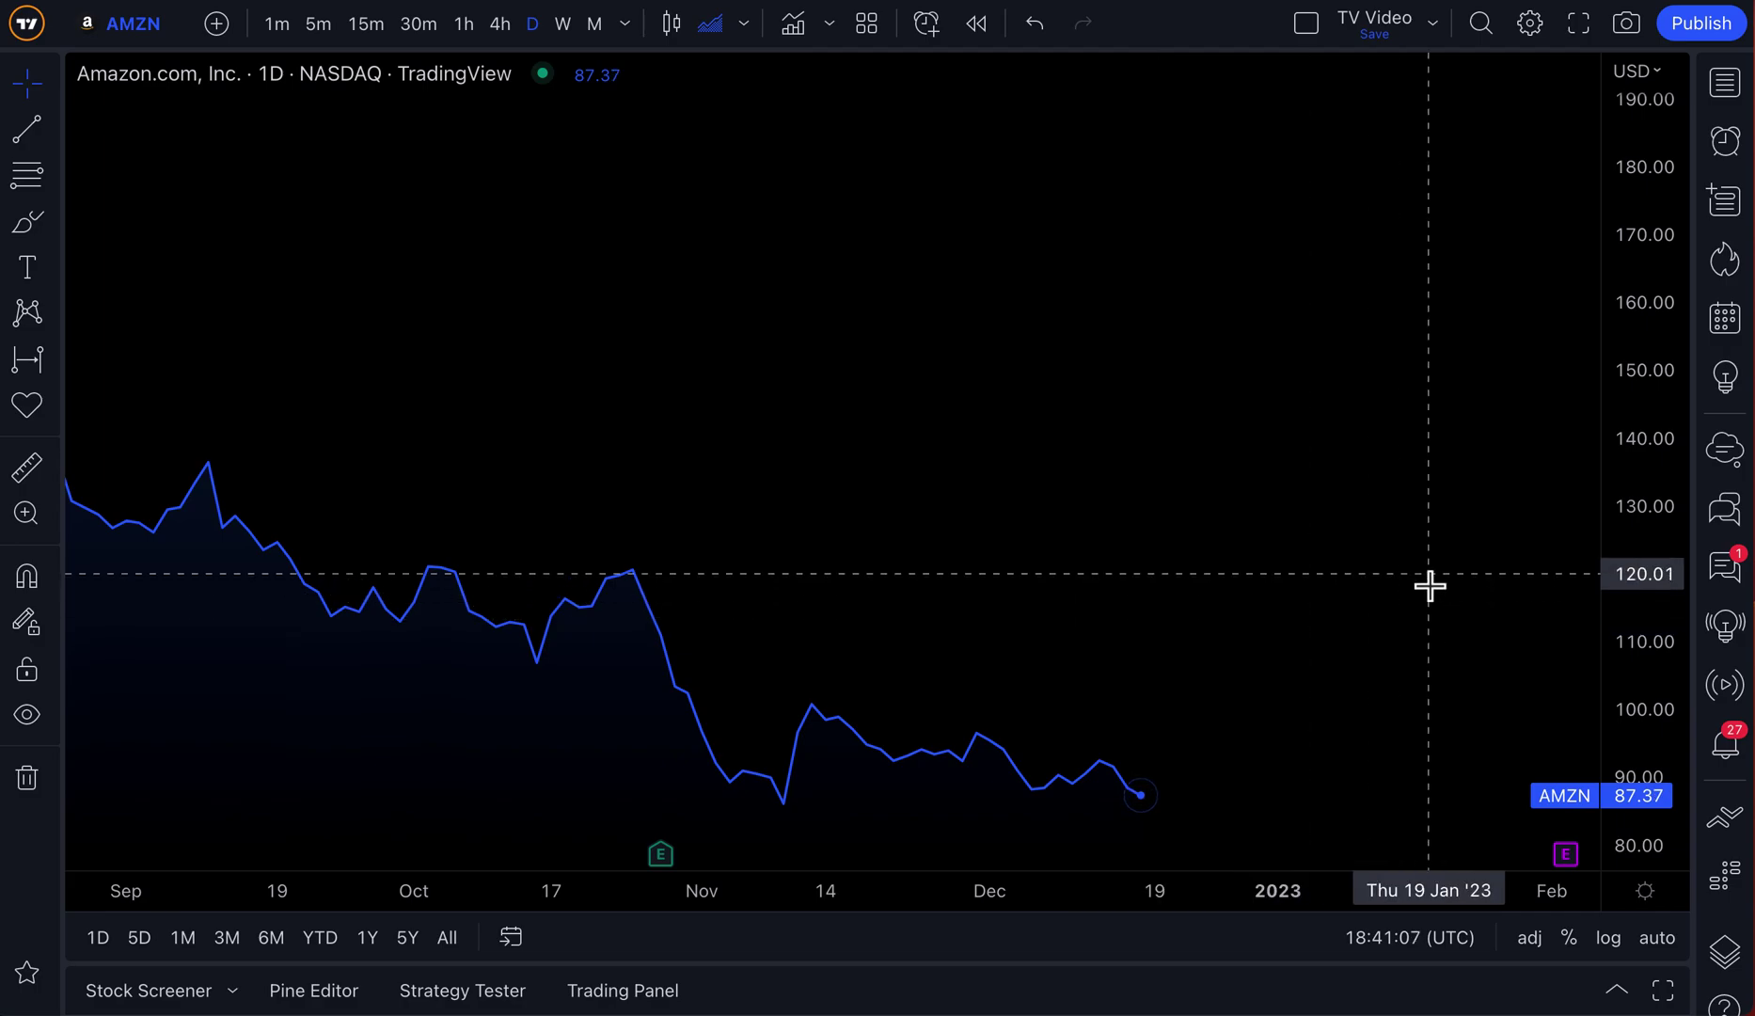
pyautogui.scroll(2, 681, 556)
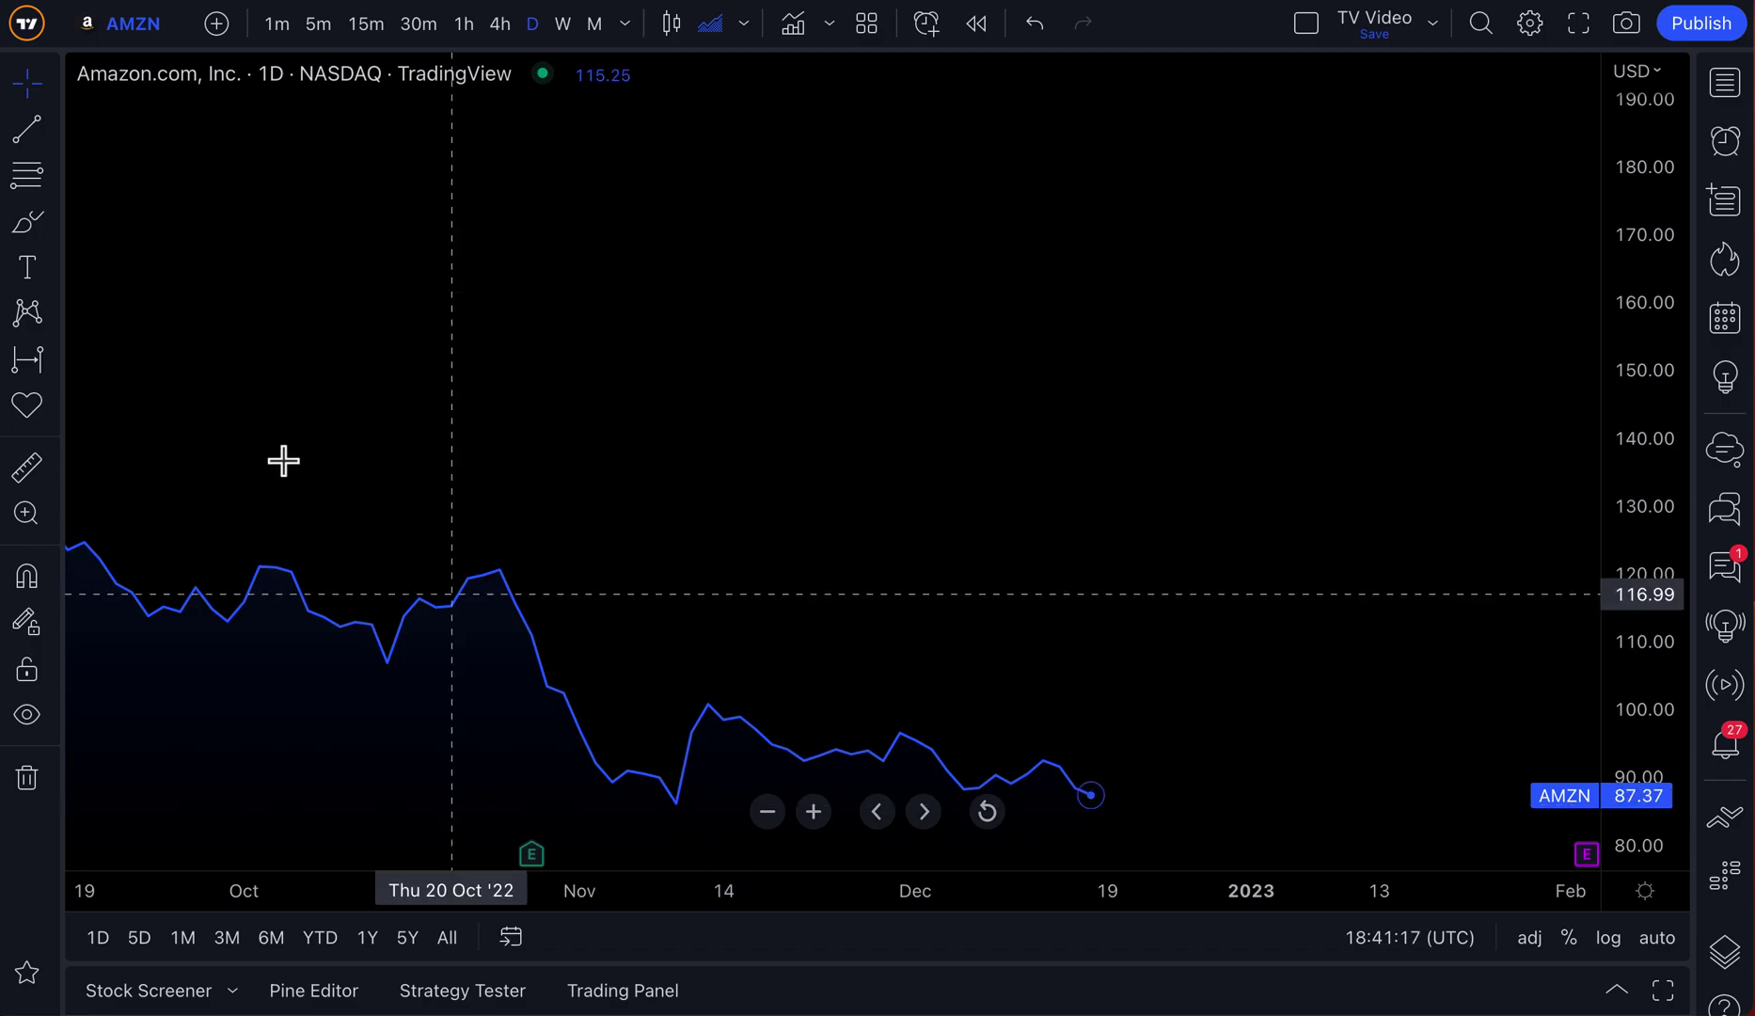
# Measure AMZN's 9 Nov low to 14 Nov high (15.63, 18.24%) and open the drawing's settings.
pyautogui.click(52, 362)
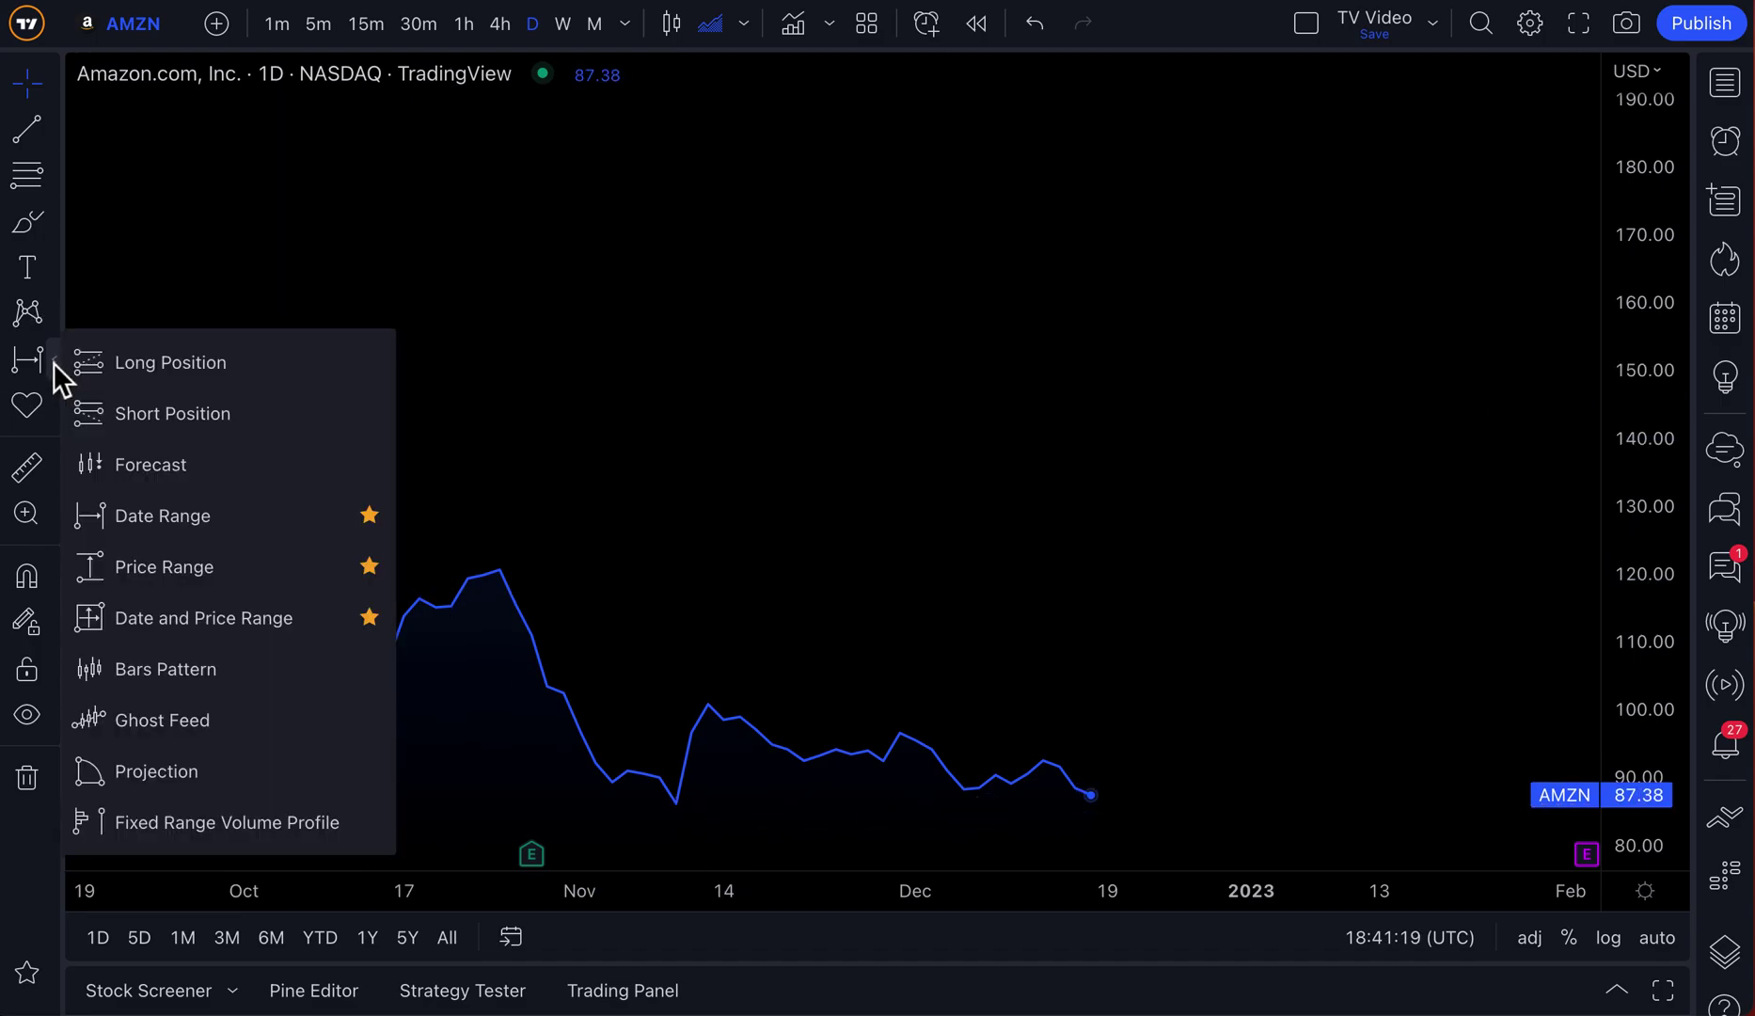
pyautogui.click(146, 566)
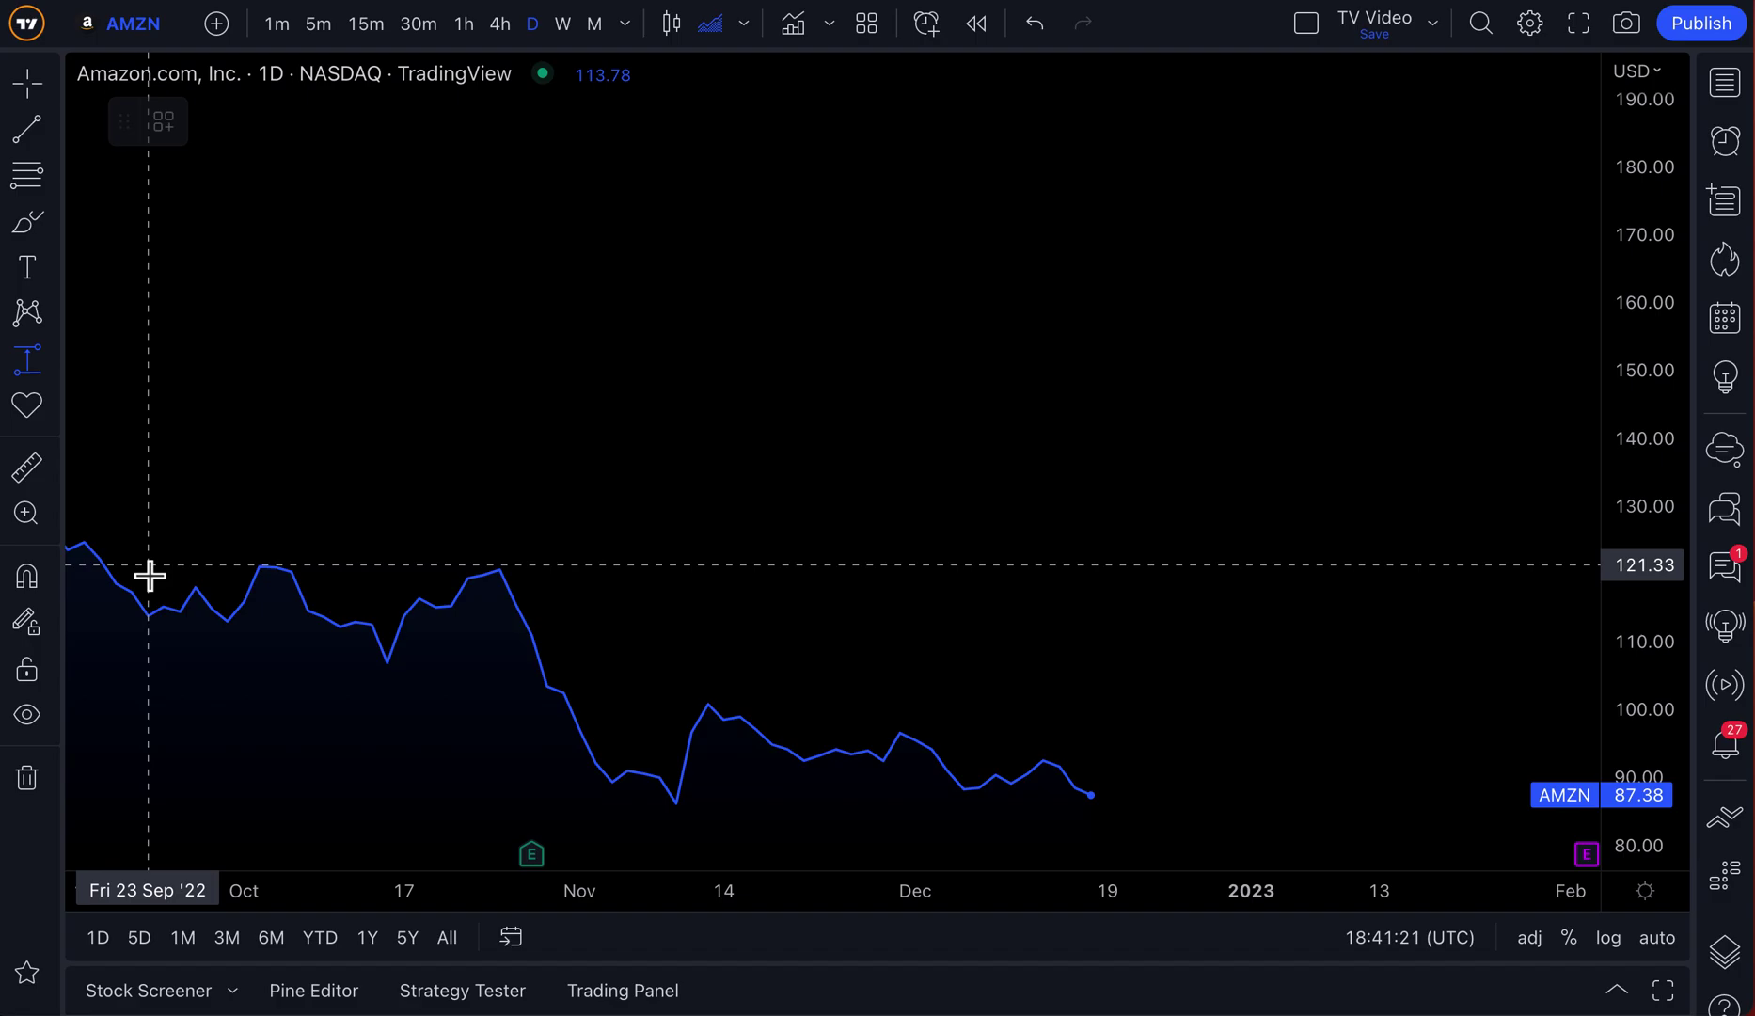
pyautogui.click(678, 808)
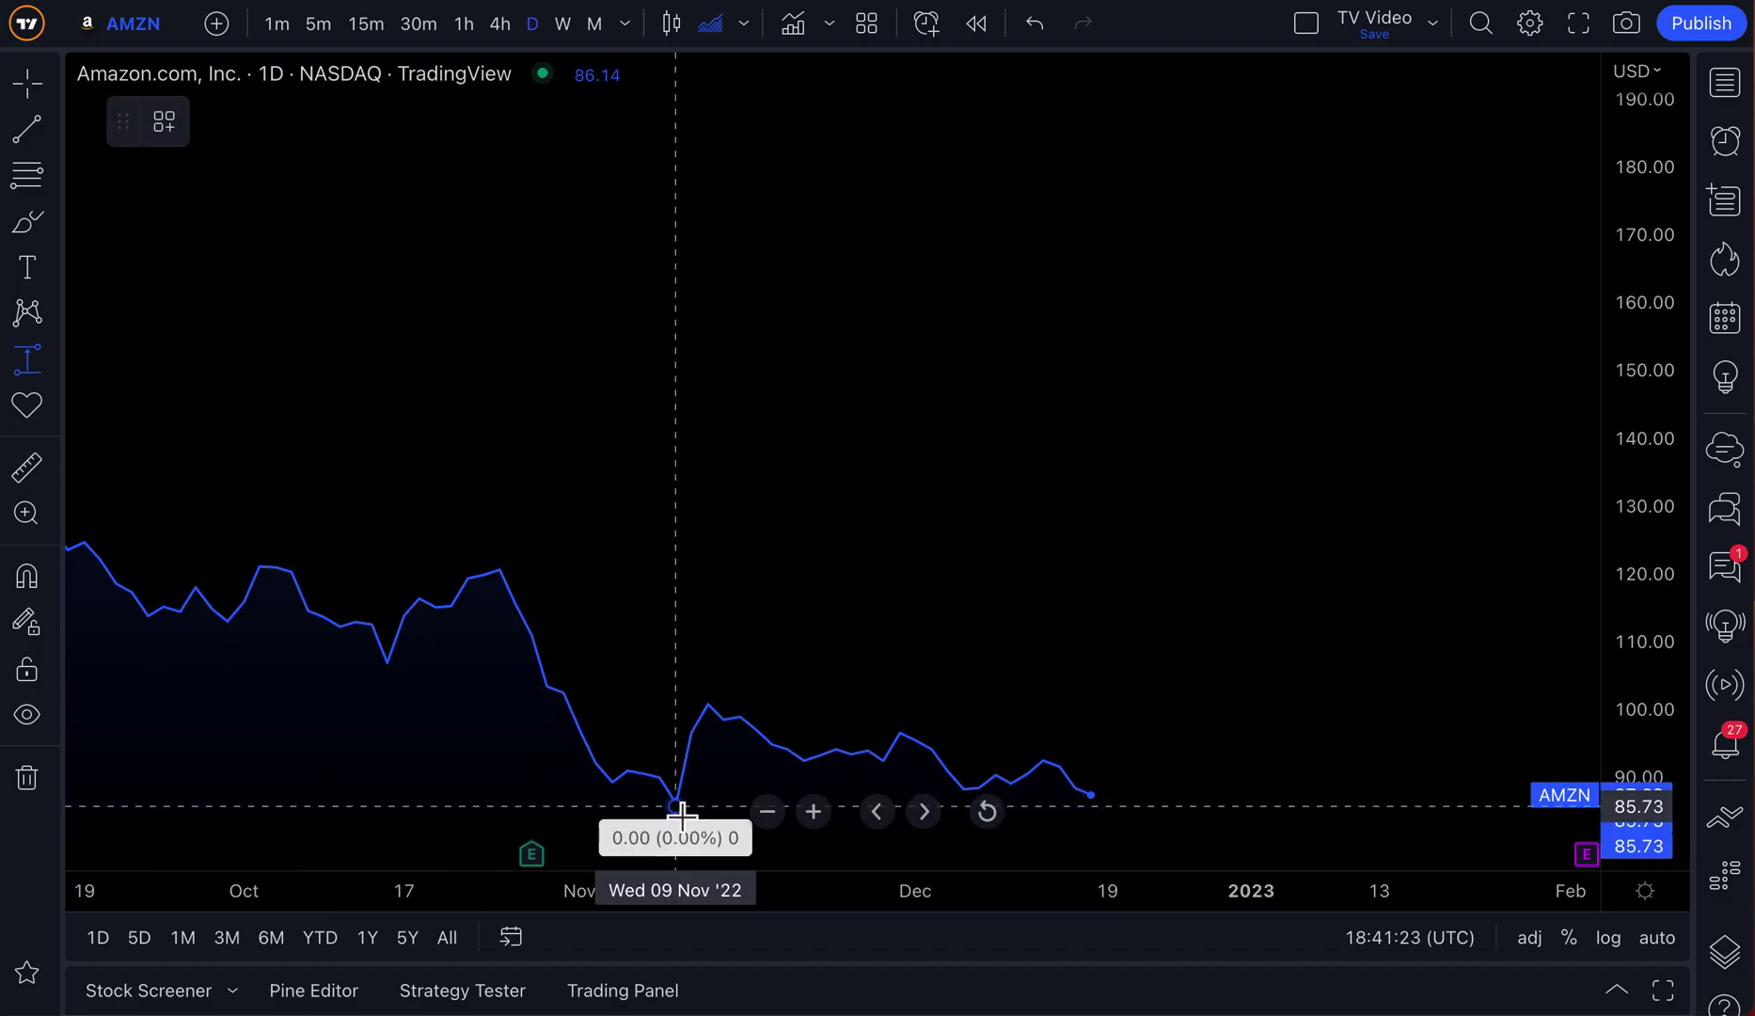
pyautogui.click(725, 711)
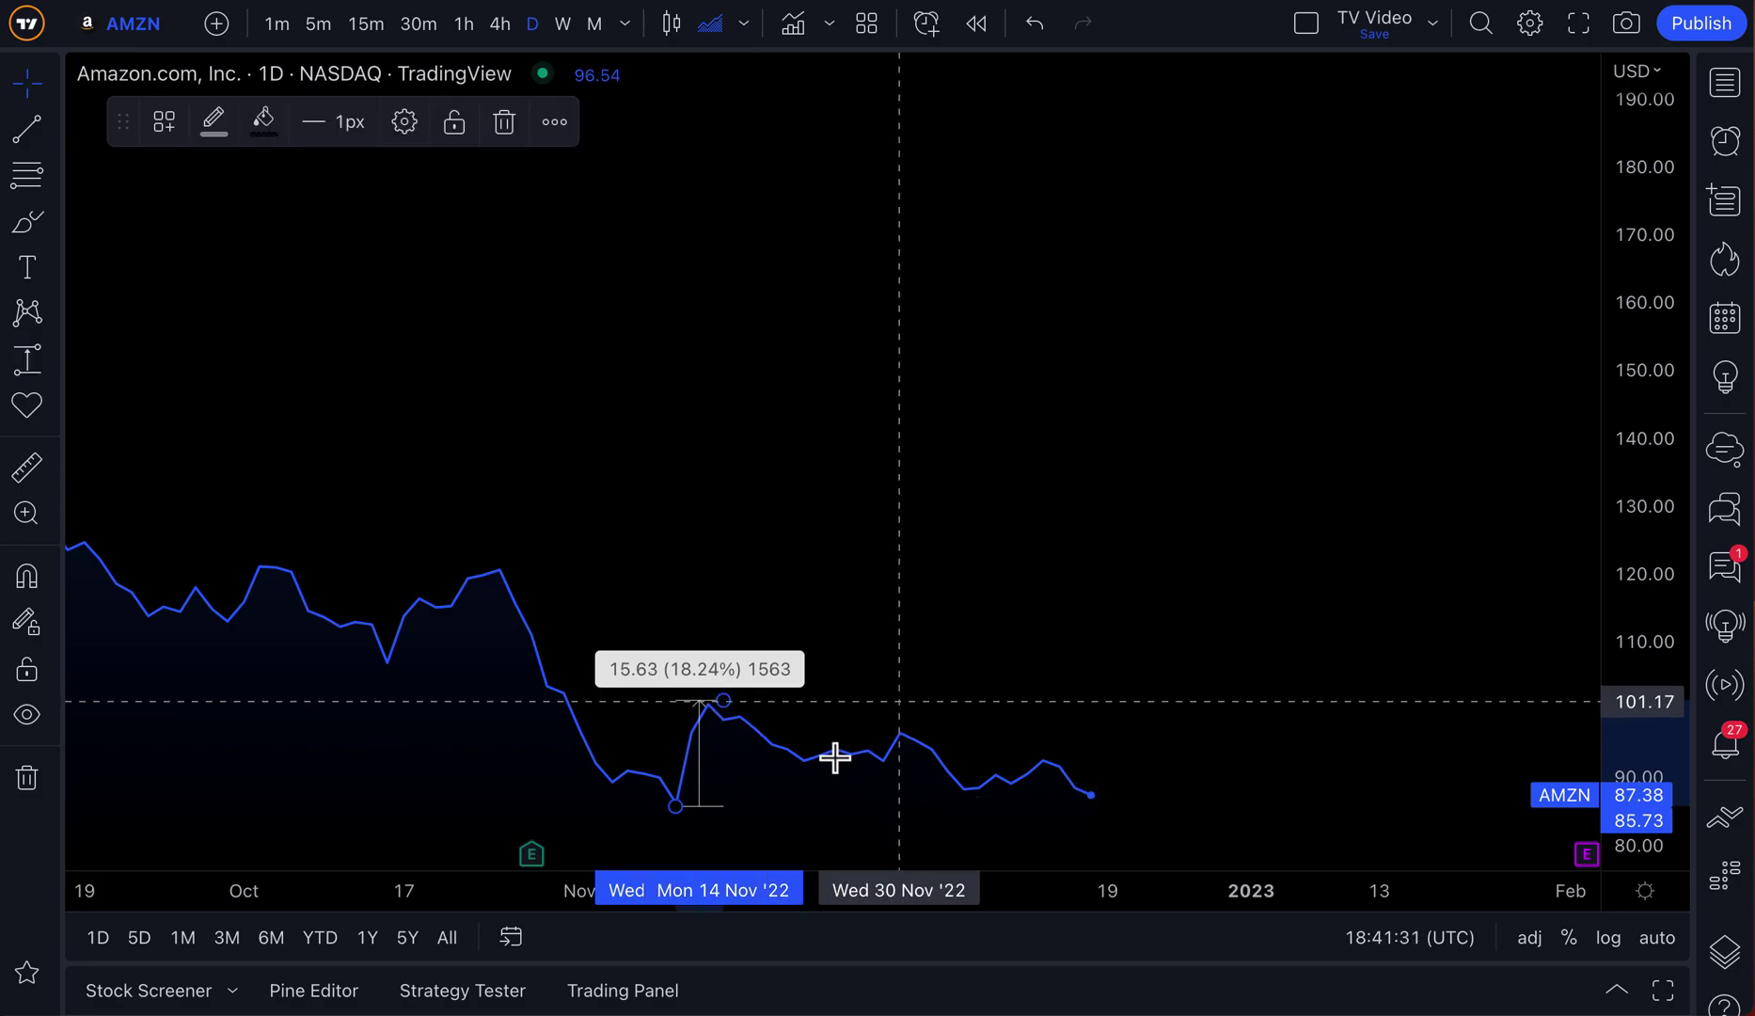
pyautogui.click(713, 778)
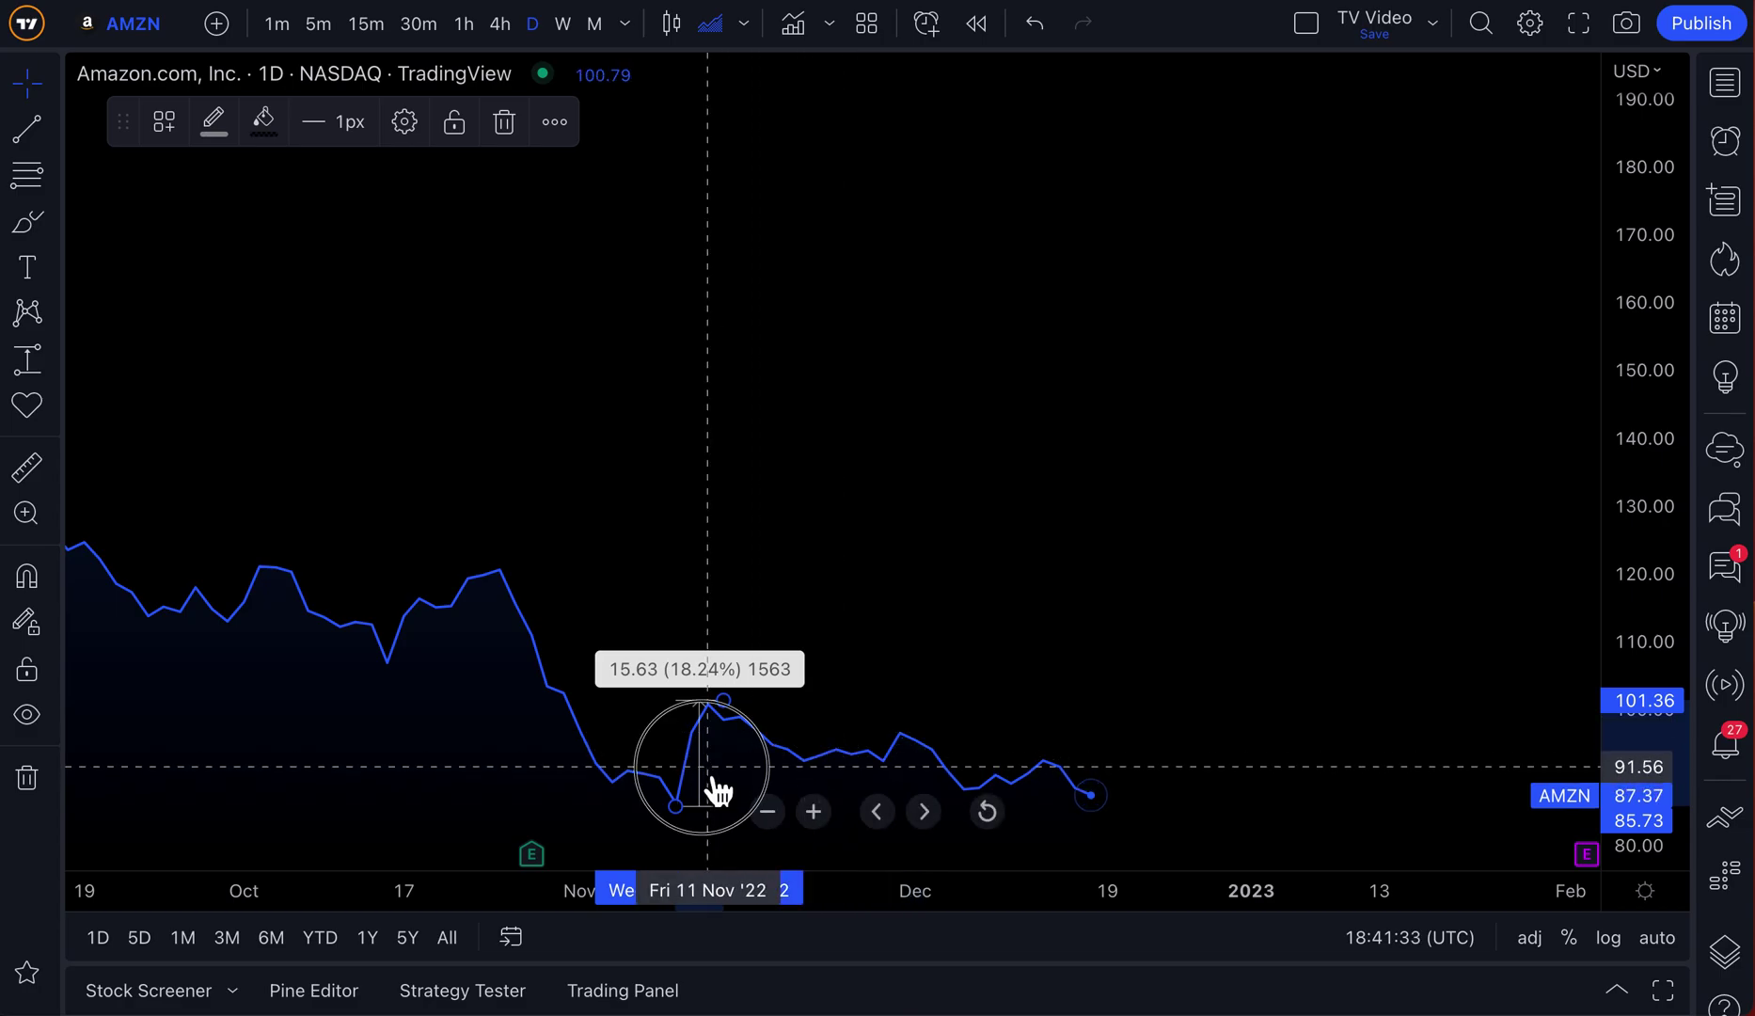
pyautogui.doubleClick(713, 786)
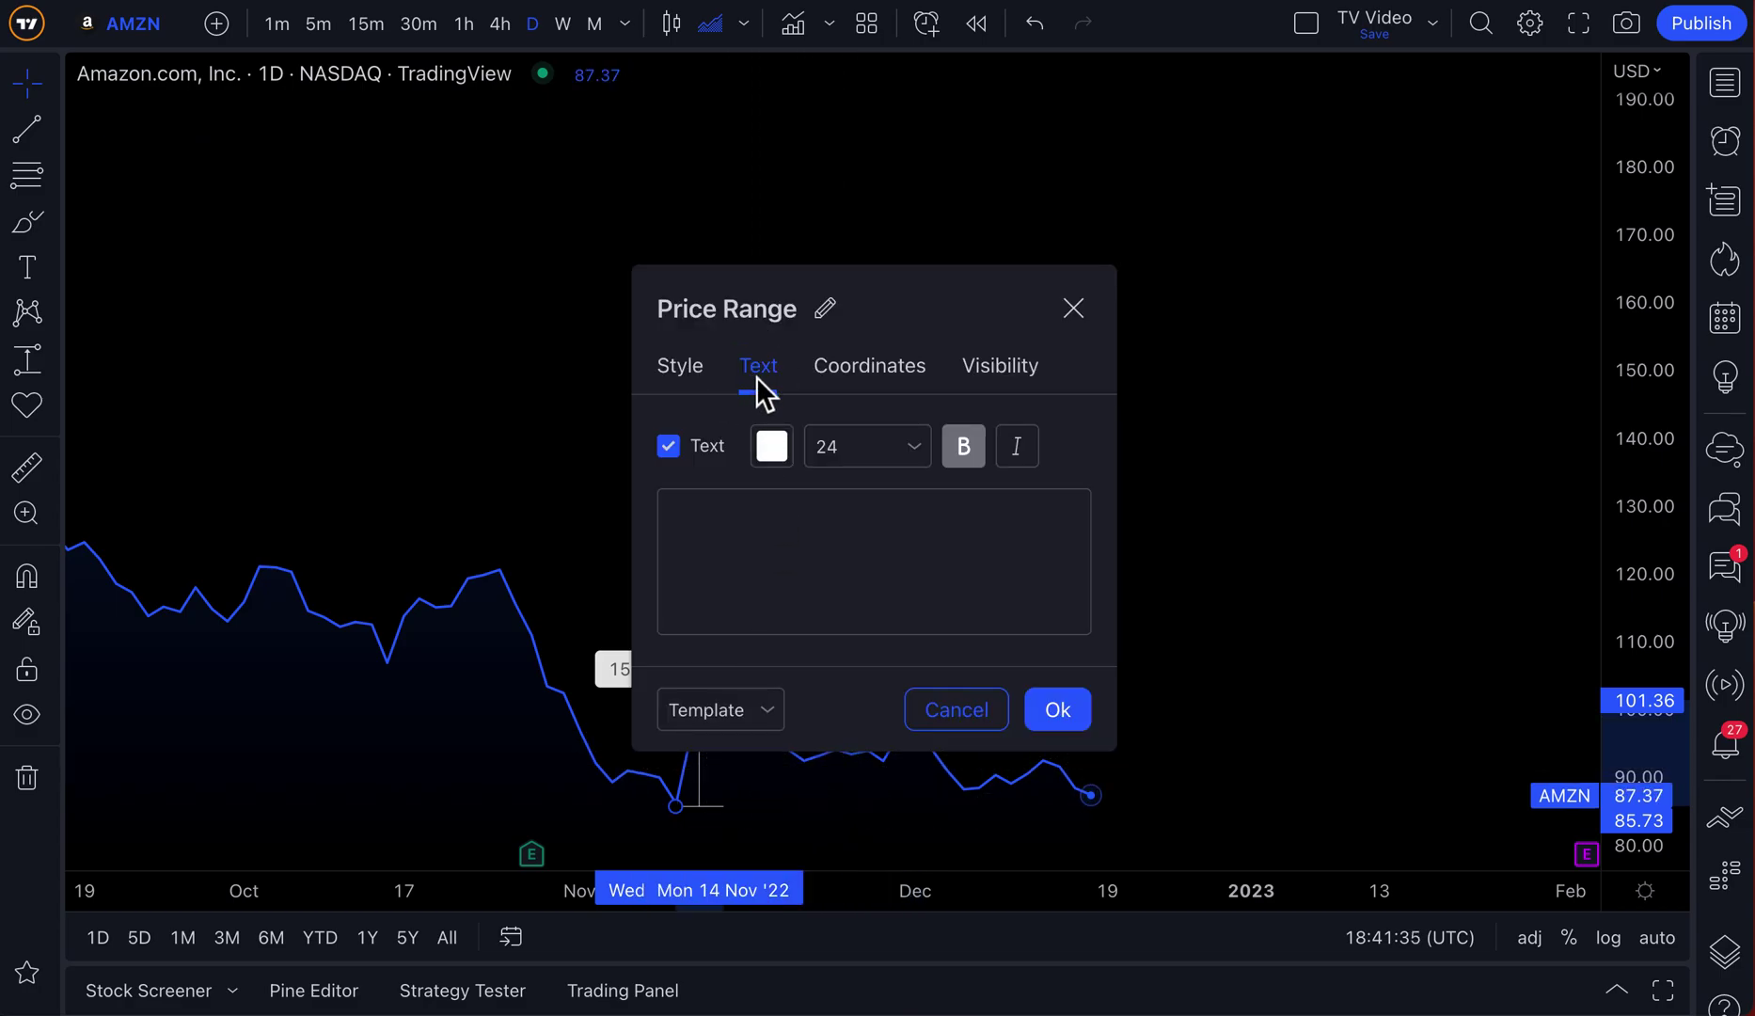
# Label the AMZN Price Range 'AMZN bounce #1' in bold white at size 14.
pyautogui.click(752, 555)
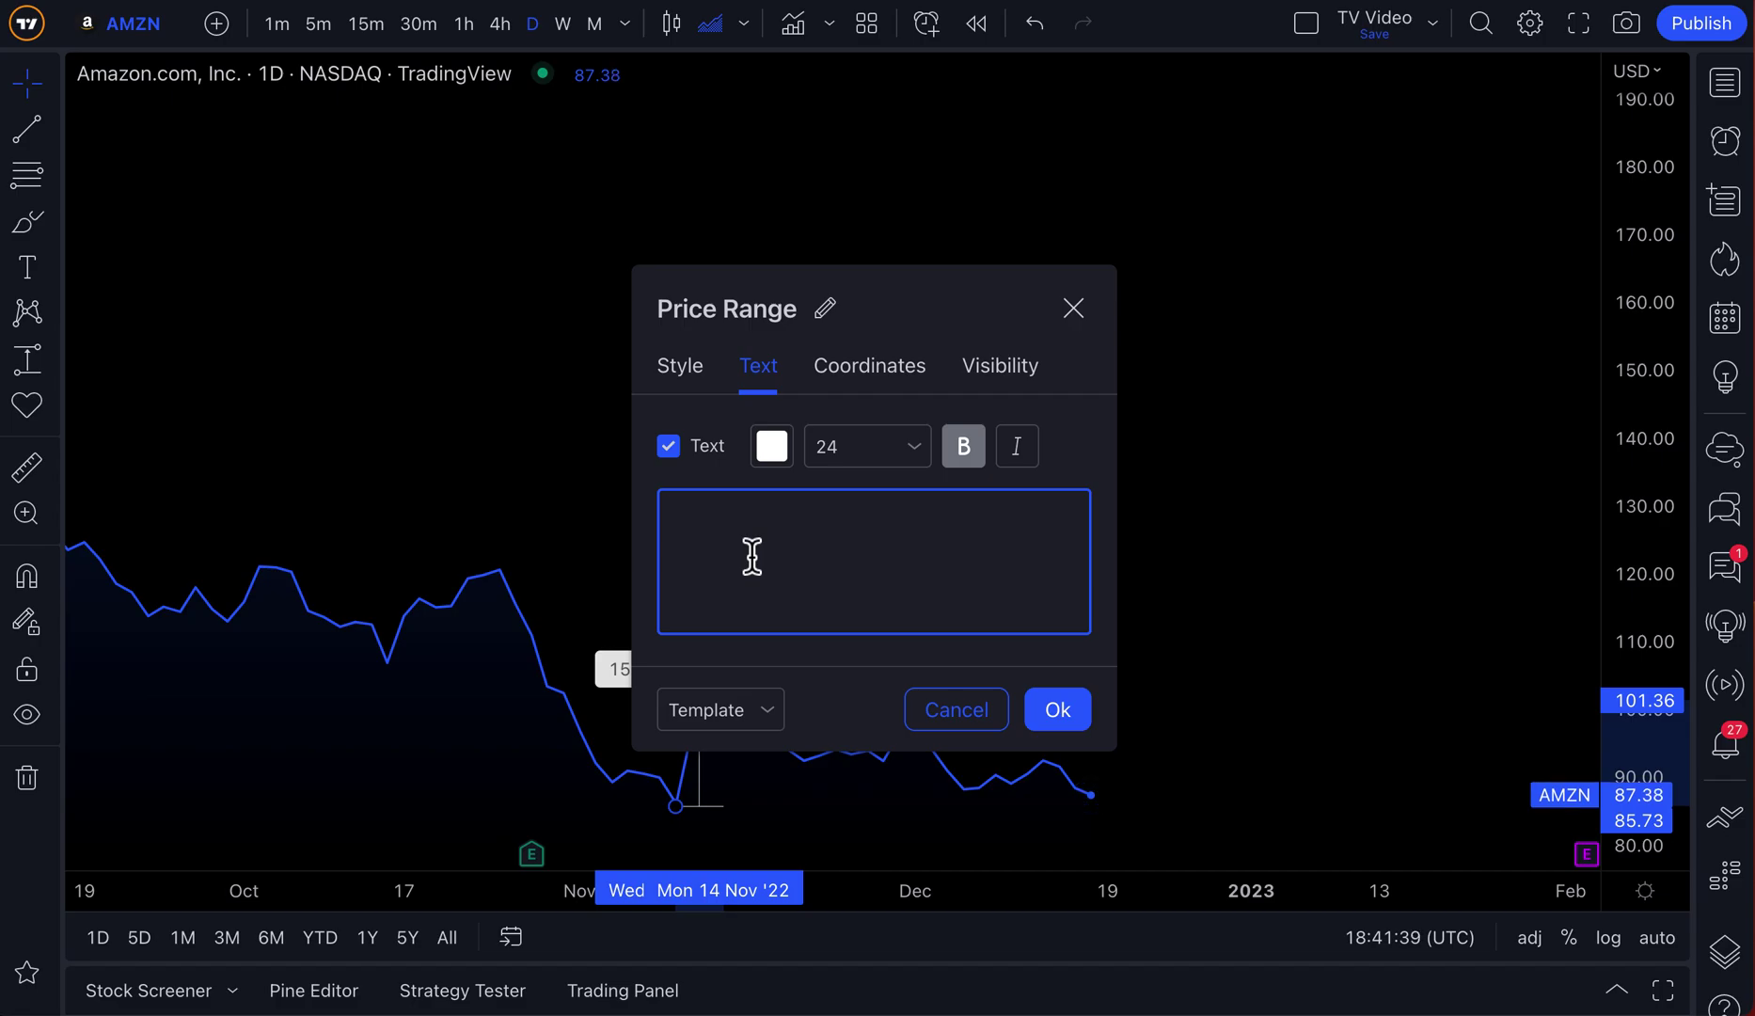
pyautogui.write('AMZN bounce')
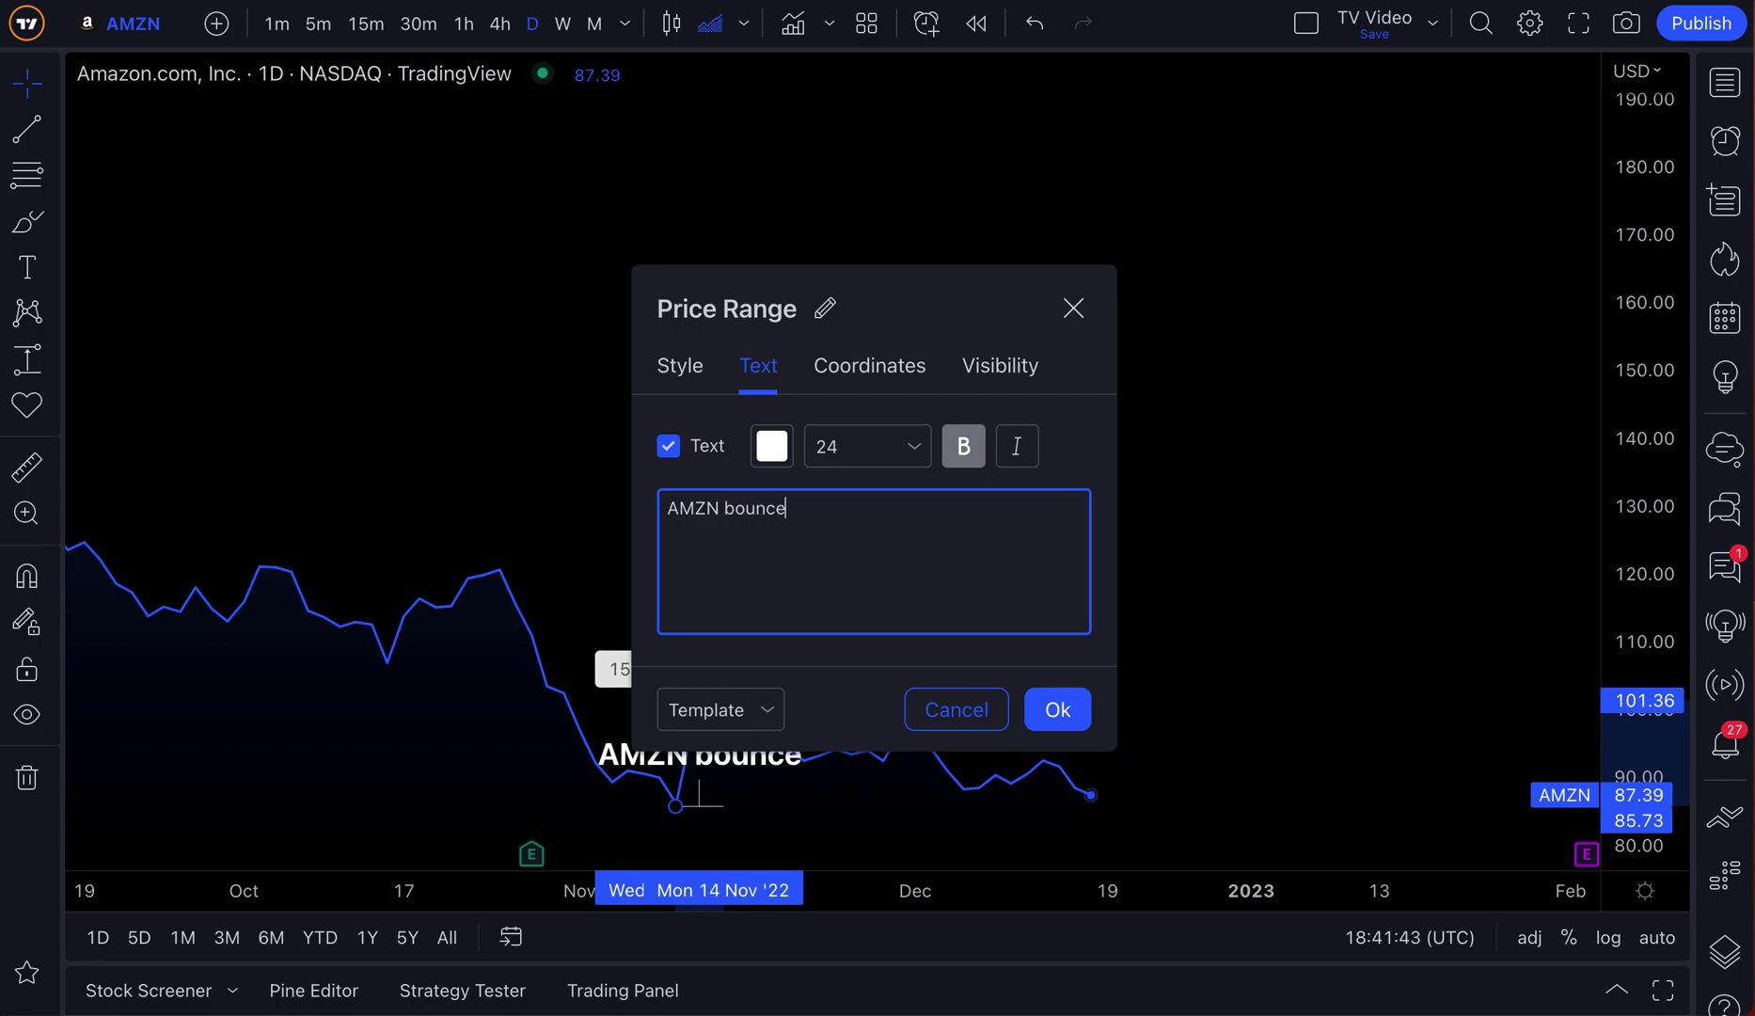
pyautogui.write(' #1')
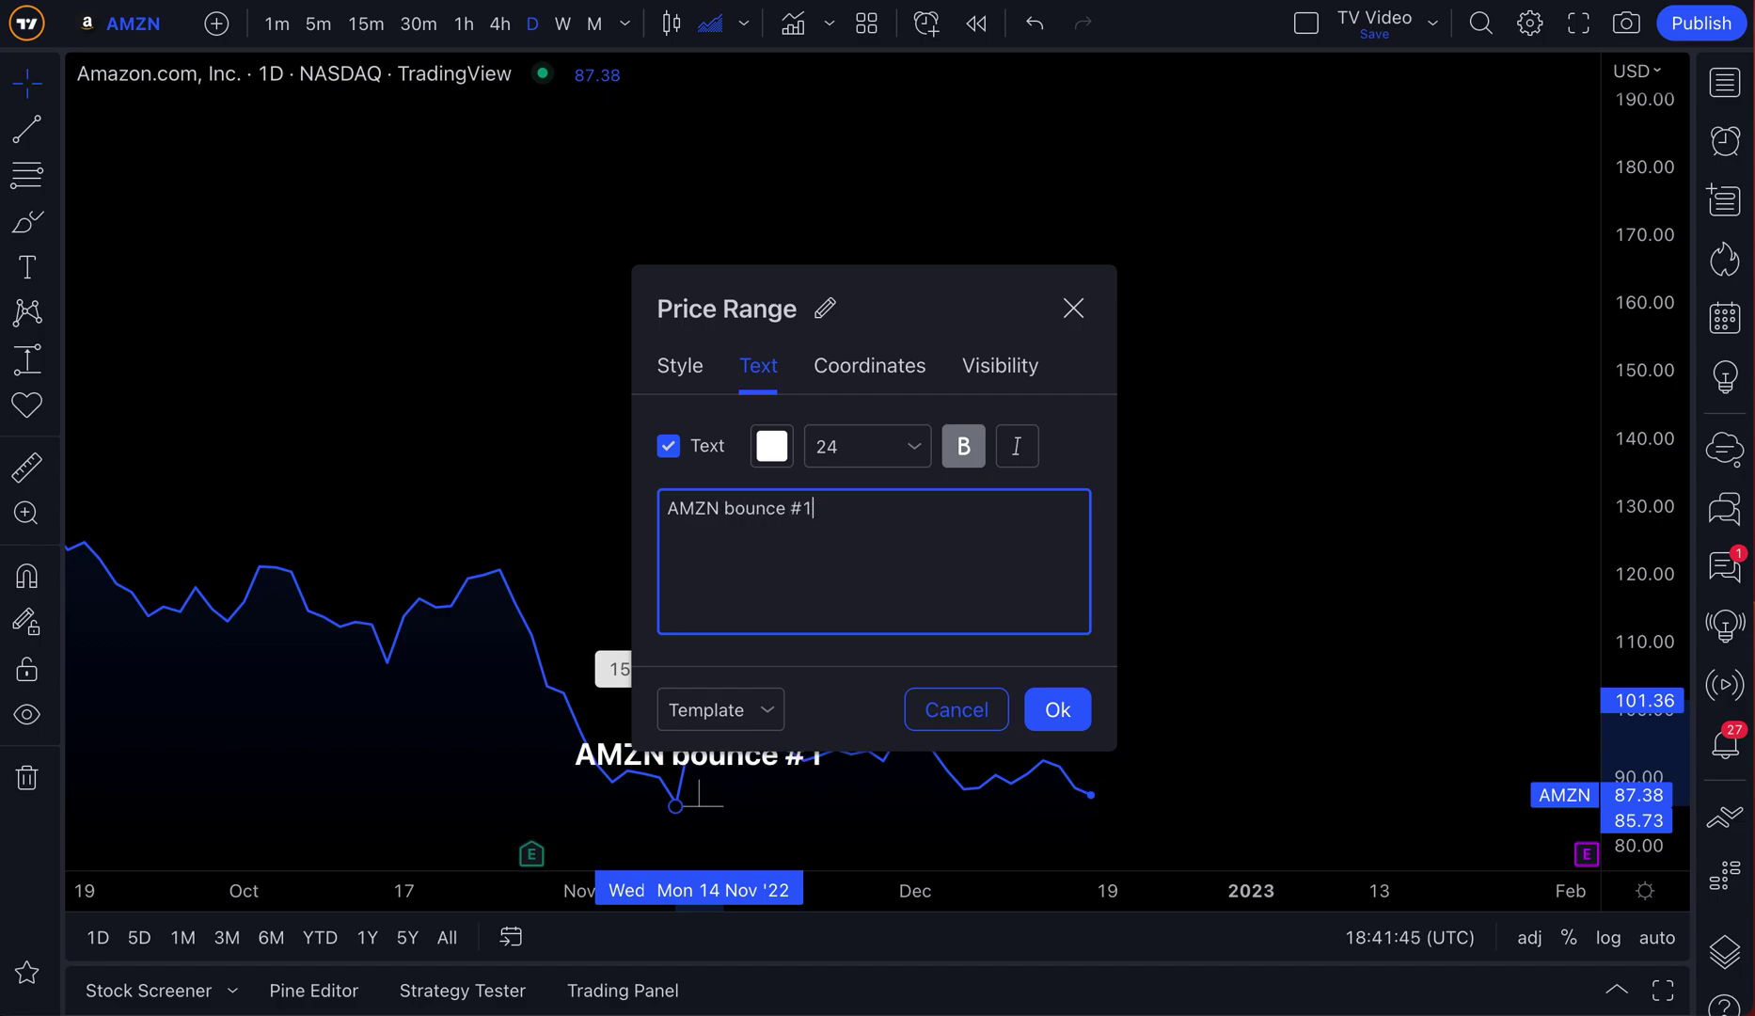
pyautogui.click(866, 455)
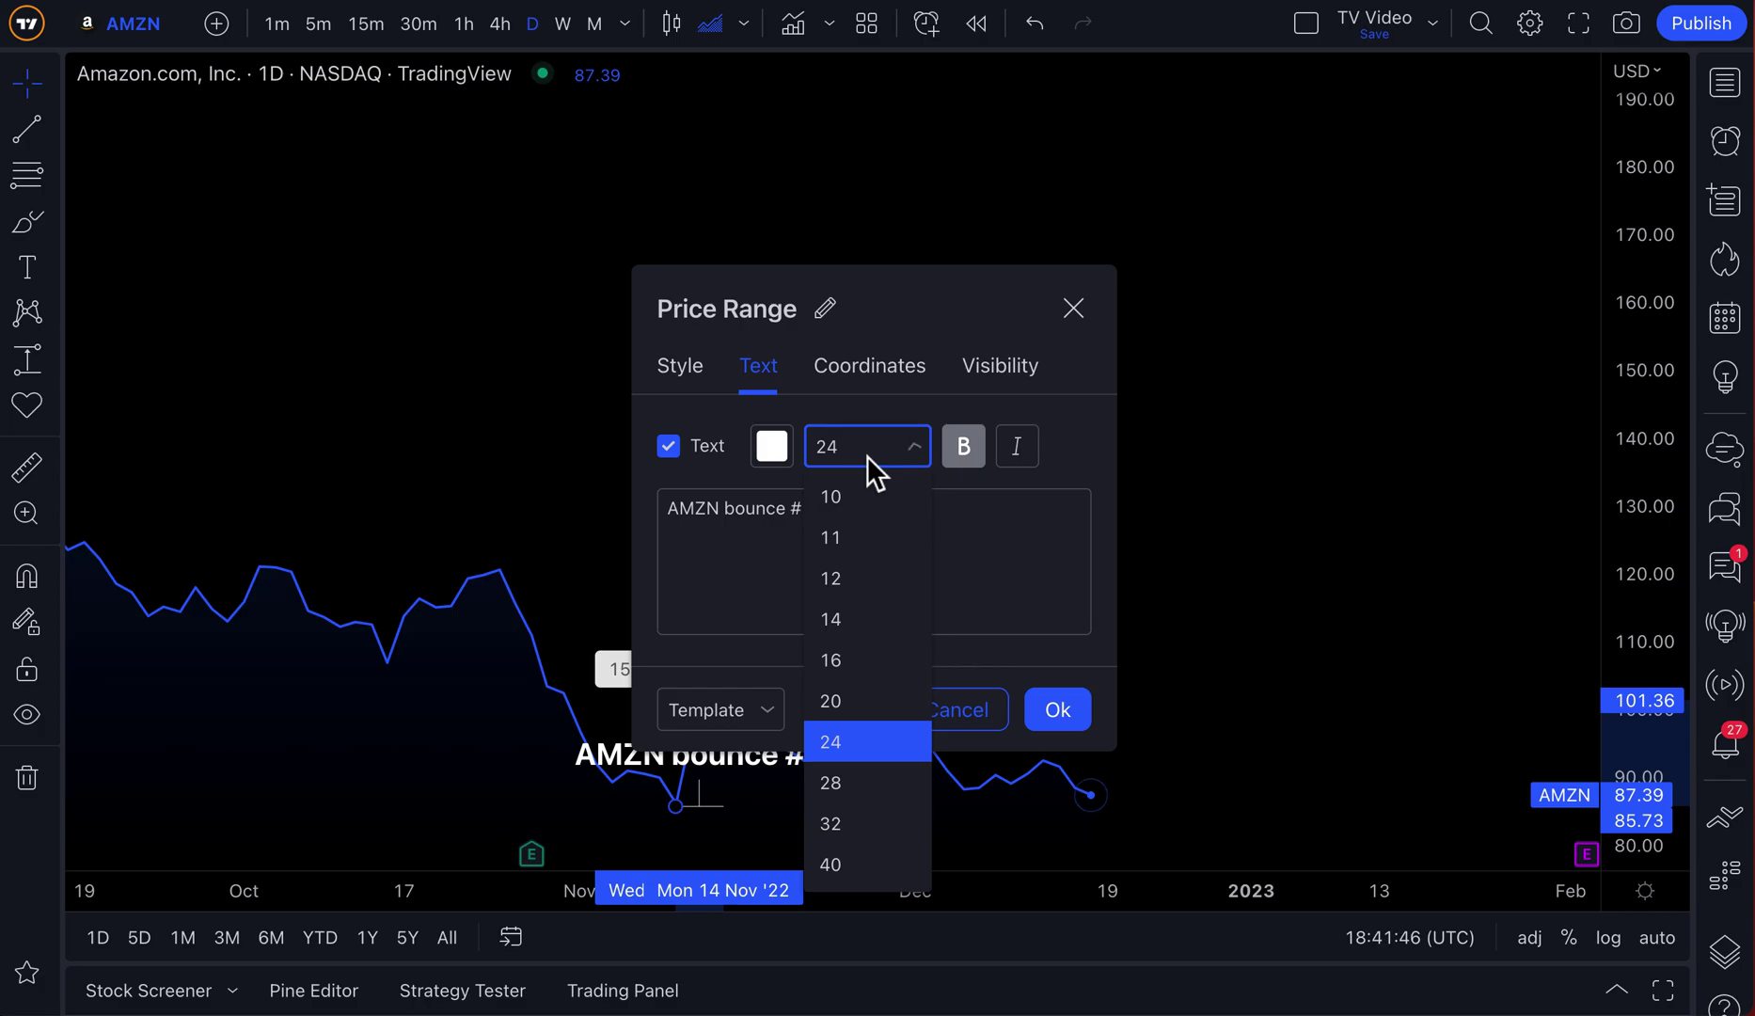
pyautogui.click(866, 617)
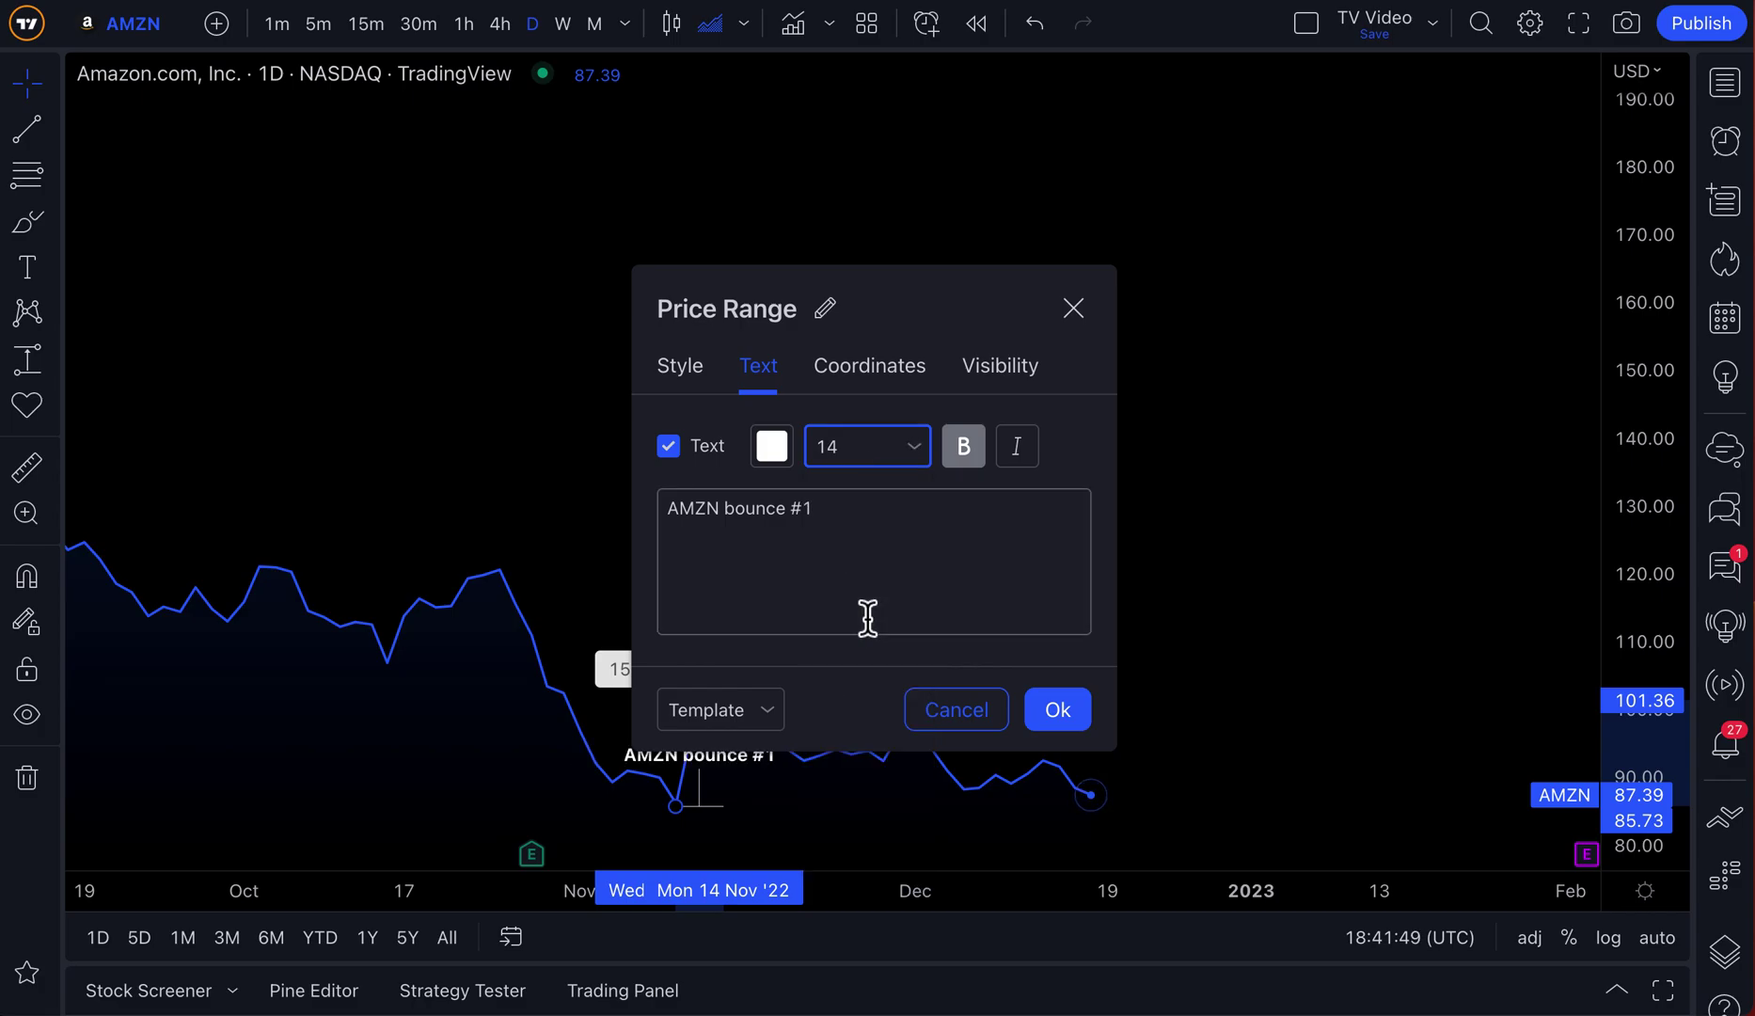
pyautogui.click(1057, 711)
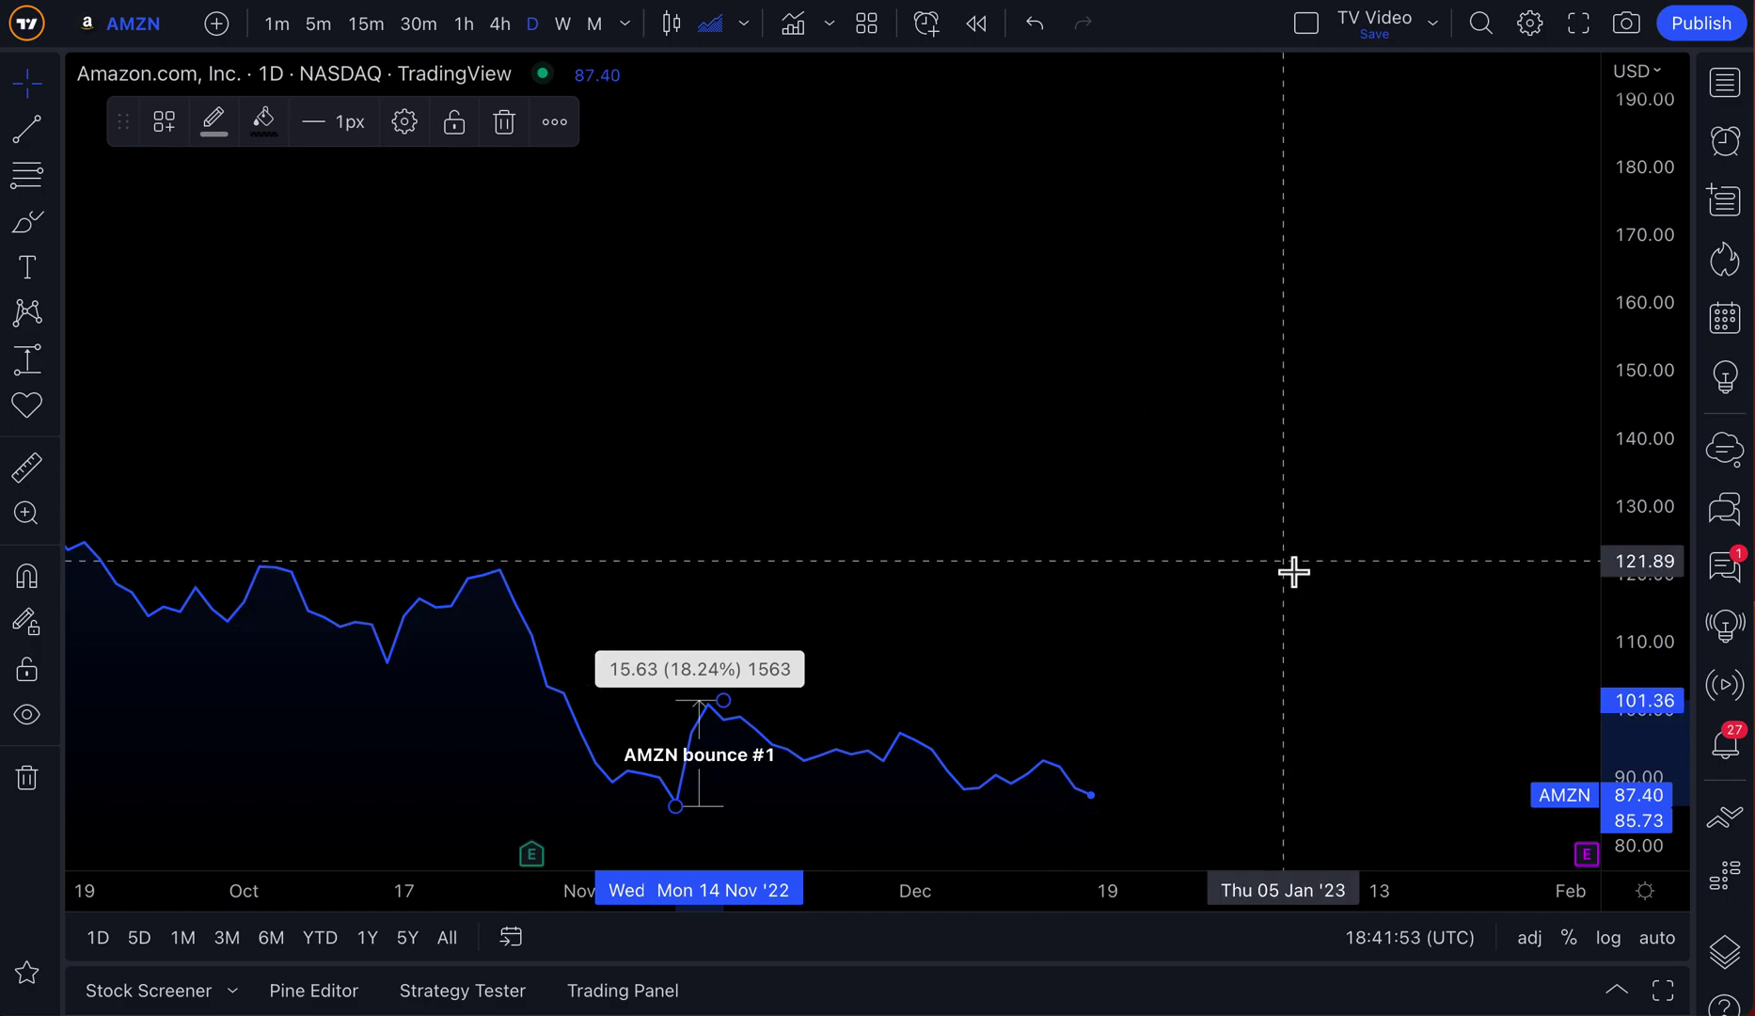
# Create a one-time AMZN alert named 'AMZN double bottom' for price crossing 84.97.
pyautogui.rightClick(1106, 818)
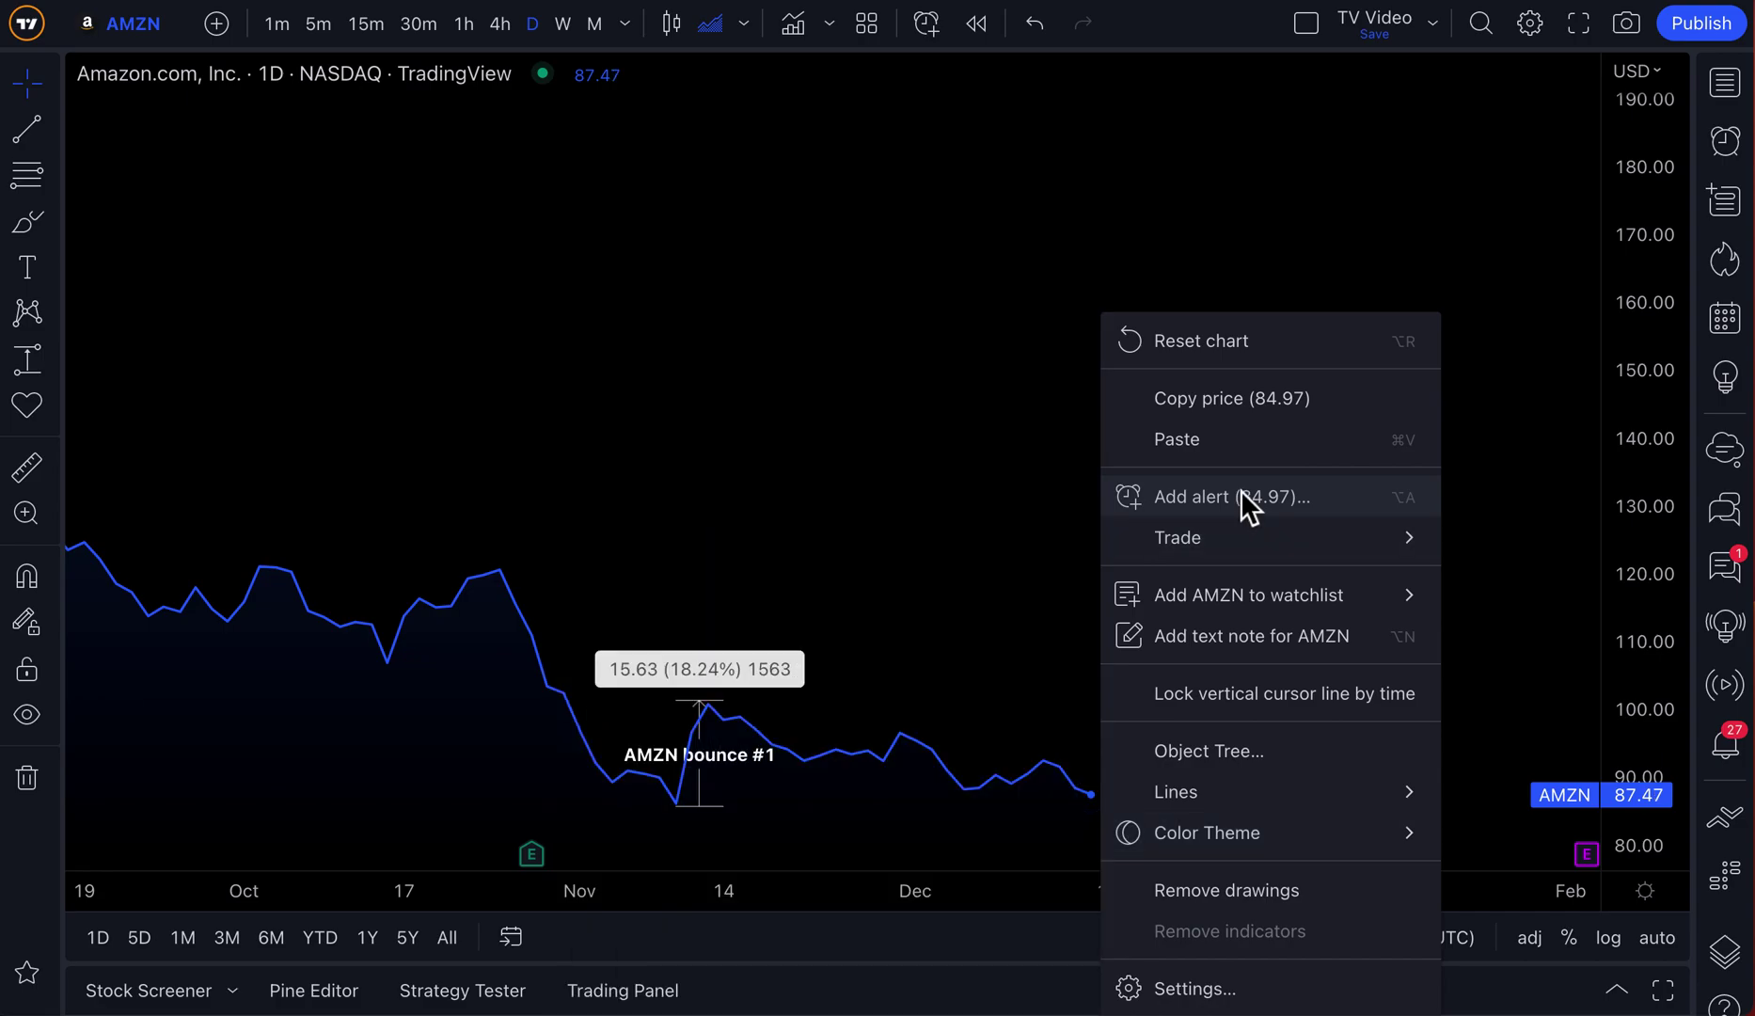
pyautogui.click(1241, 497)
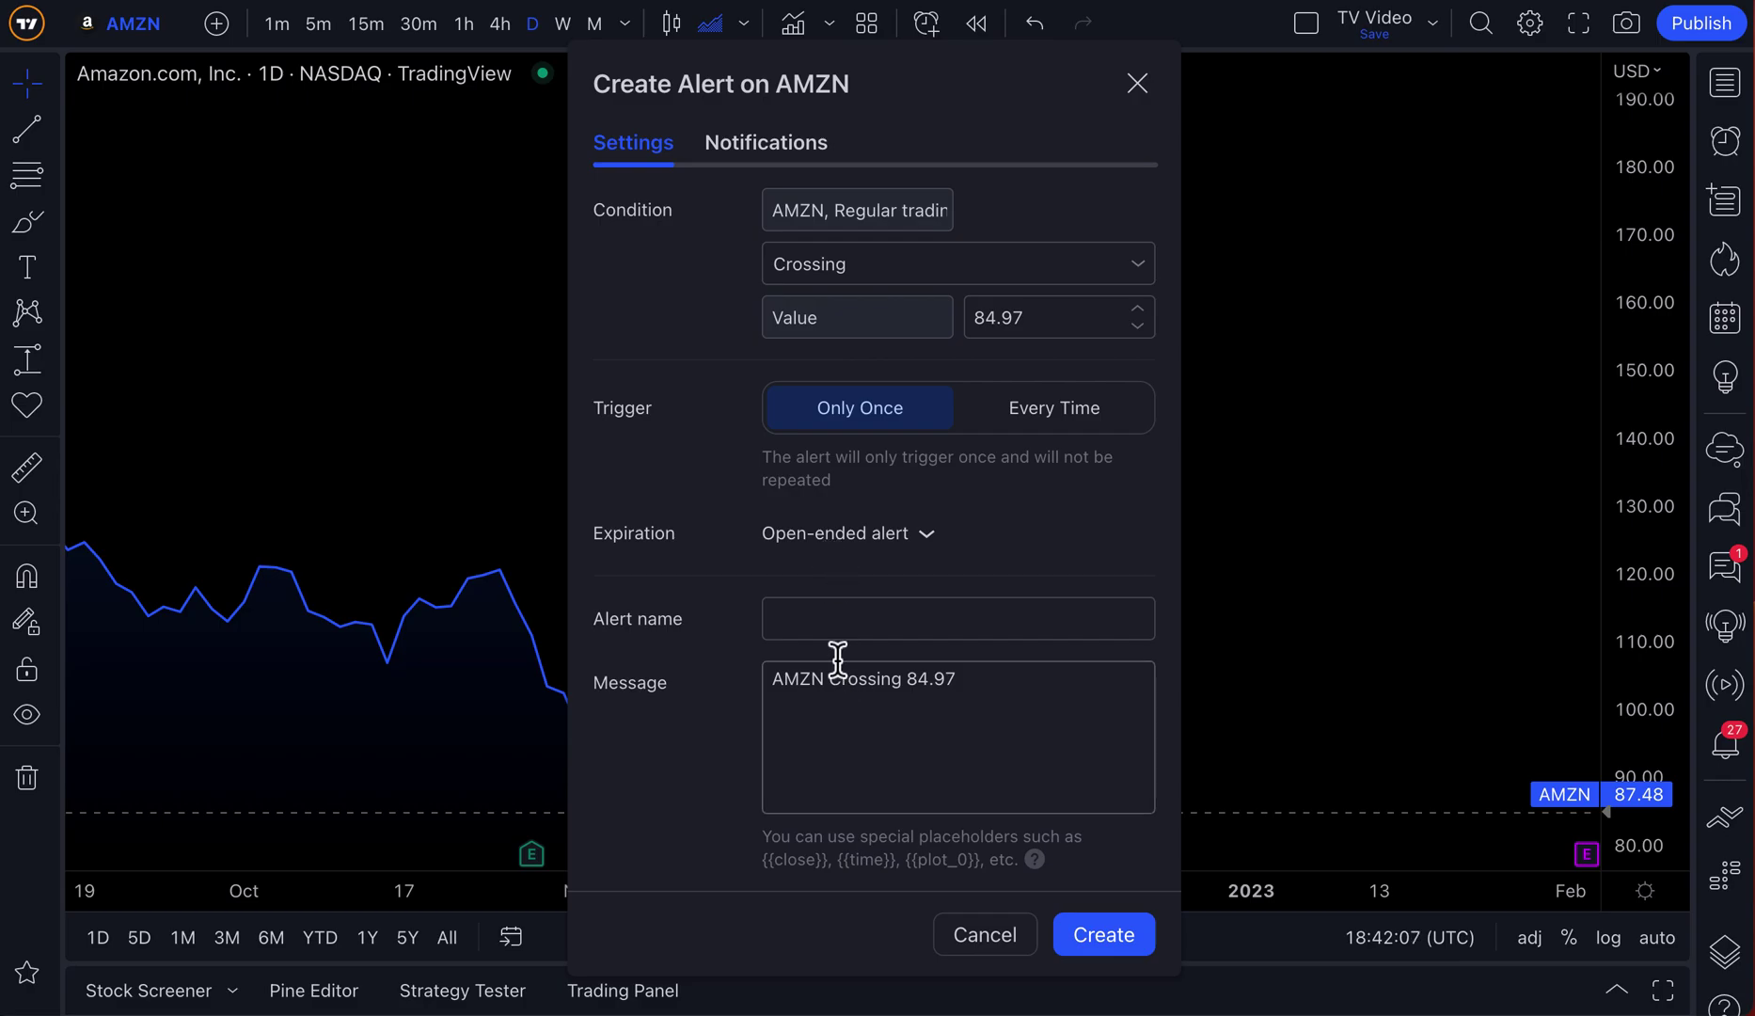
pyautogui.click(827, 621)
pyautogui.write('AM')
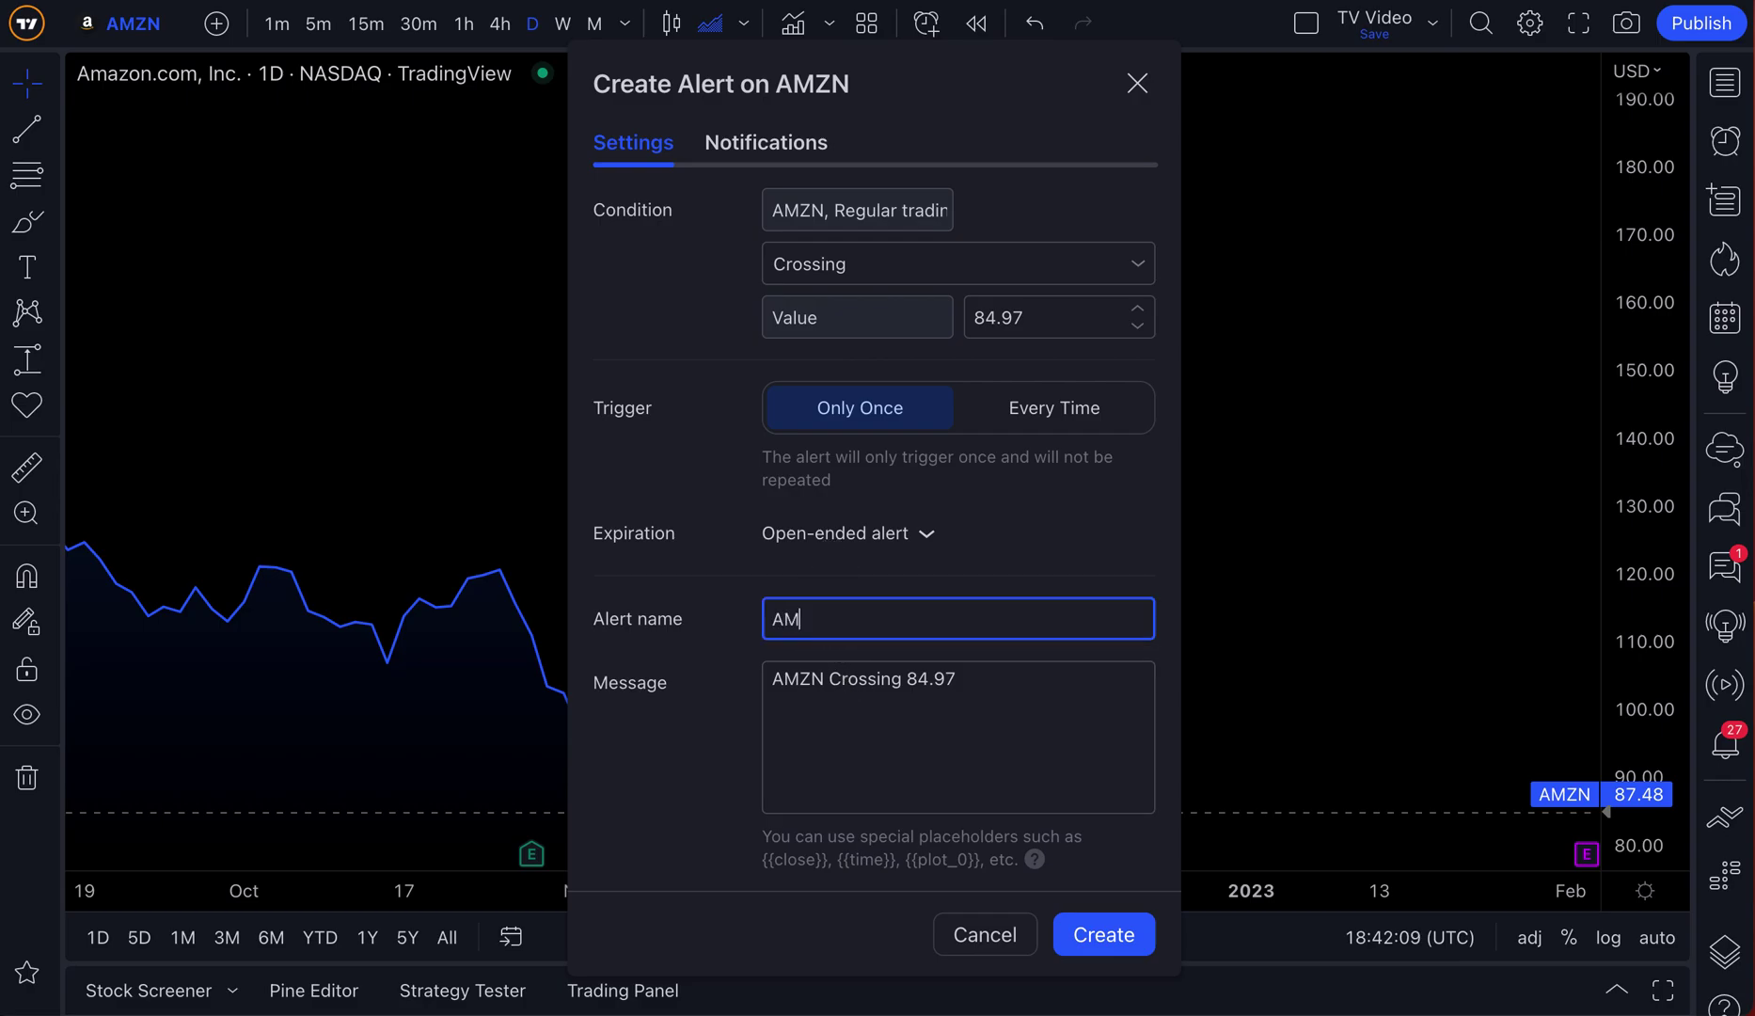
pyautogui.write('ZN double bottom')
pyautogui.click(1102, 936)
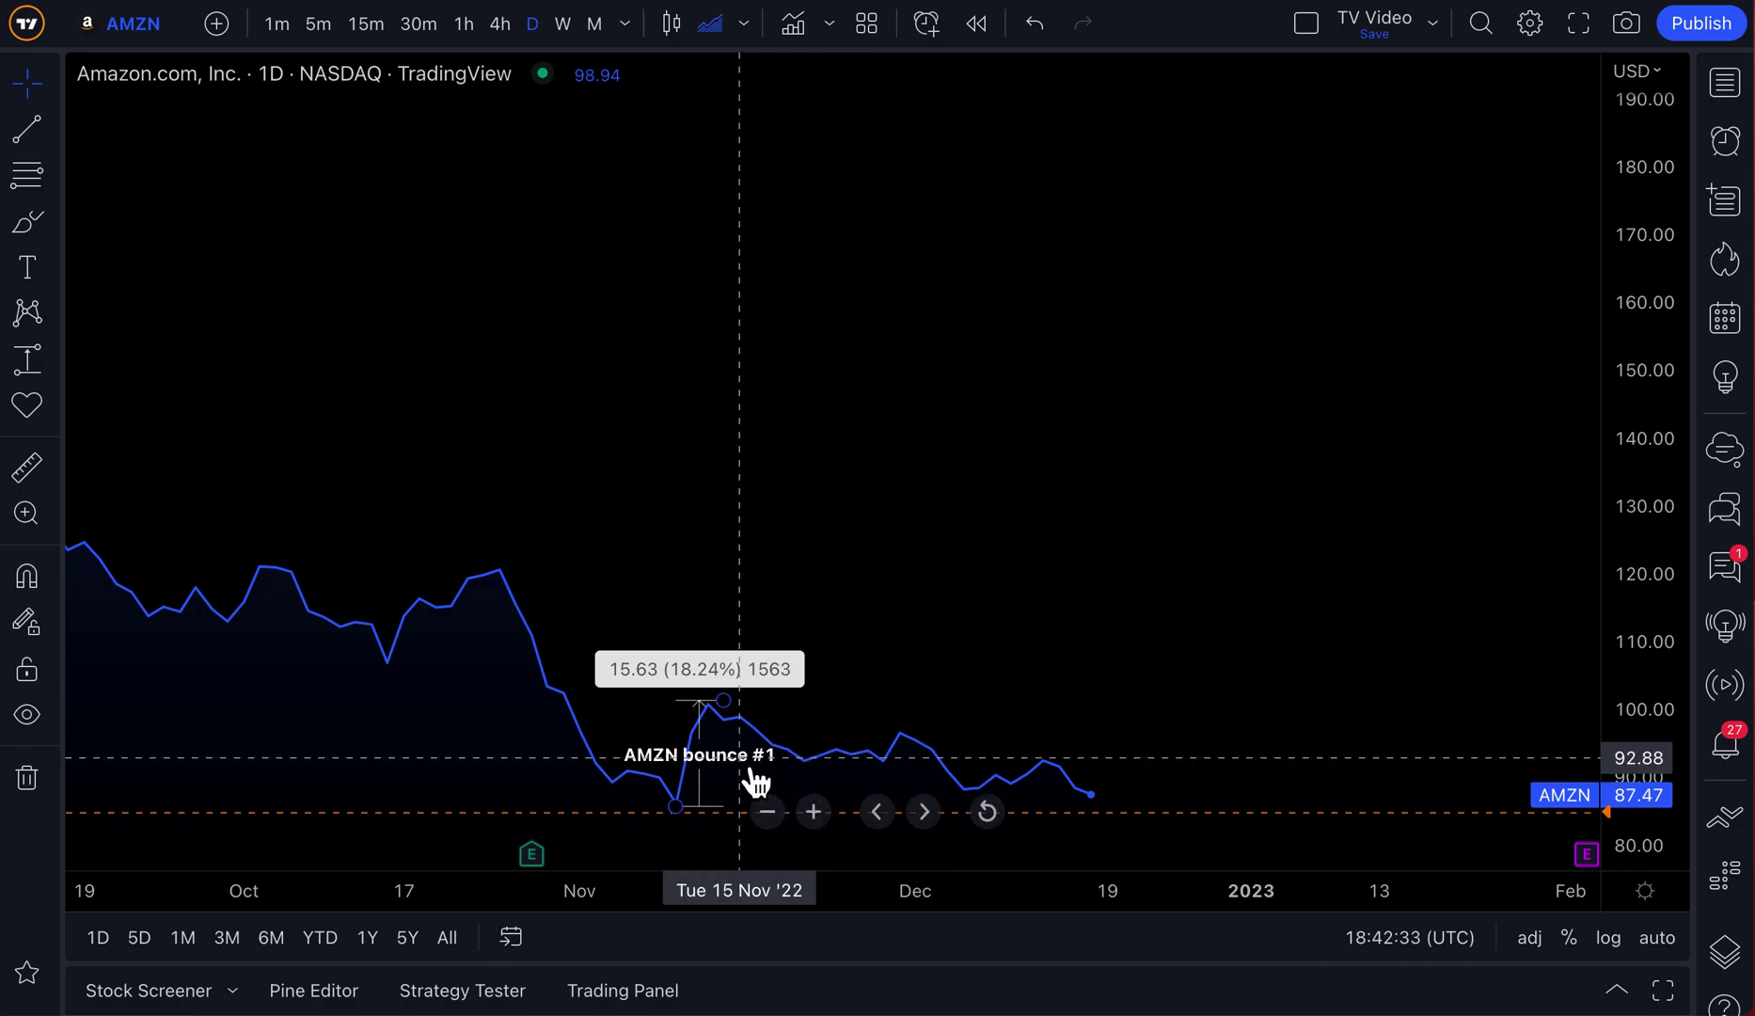
pyautogui.click(720, 773)
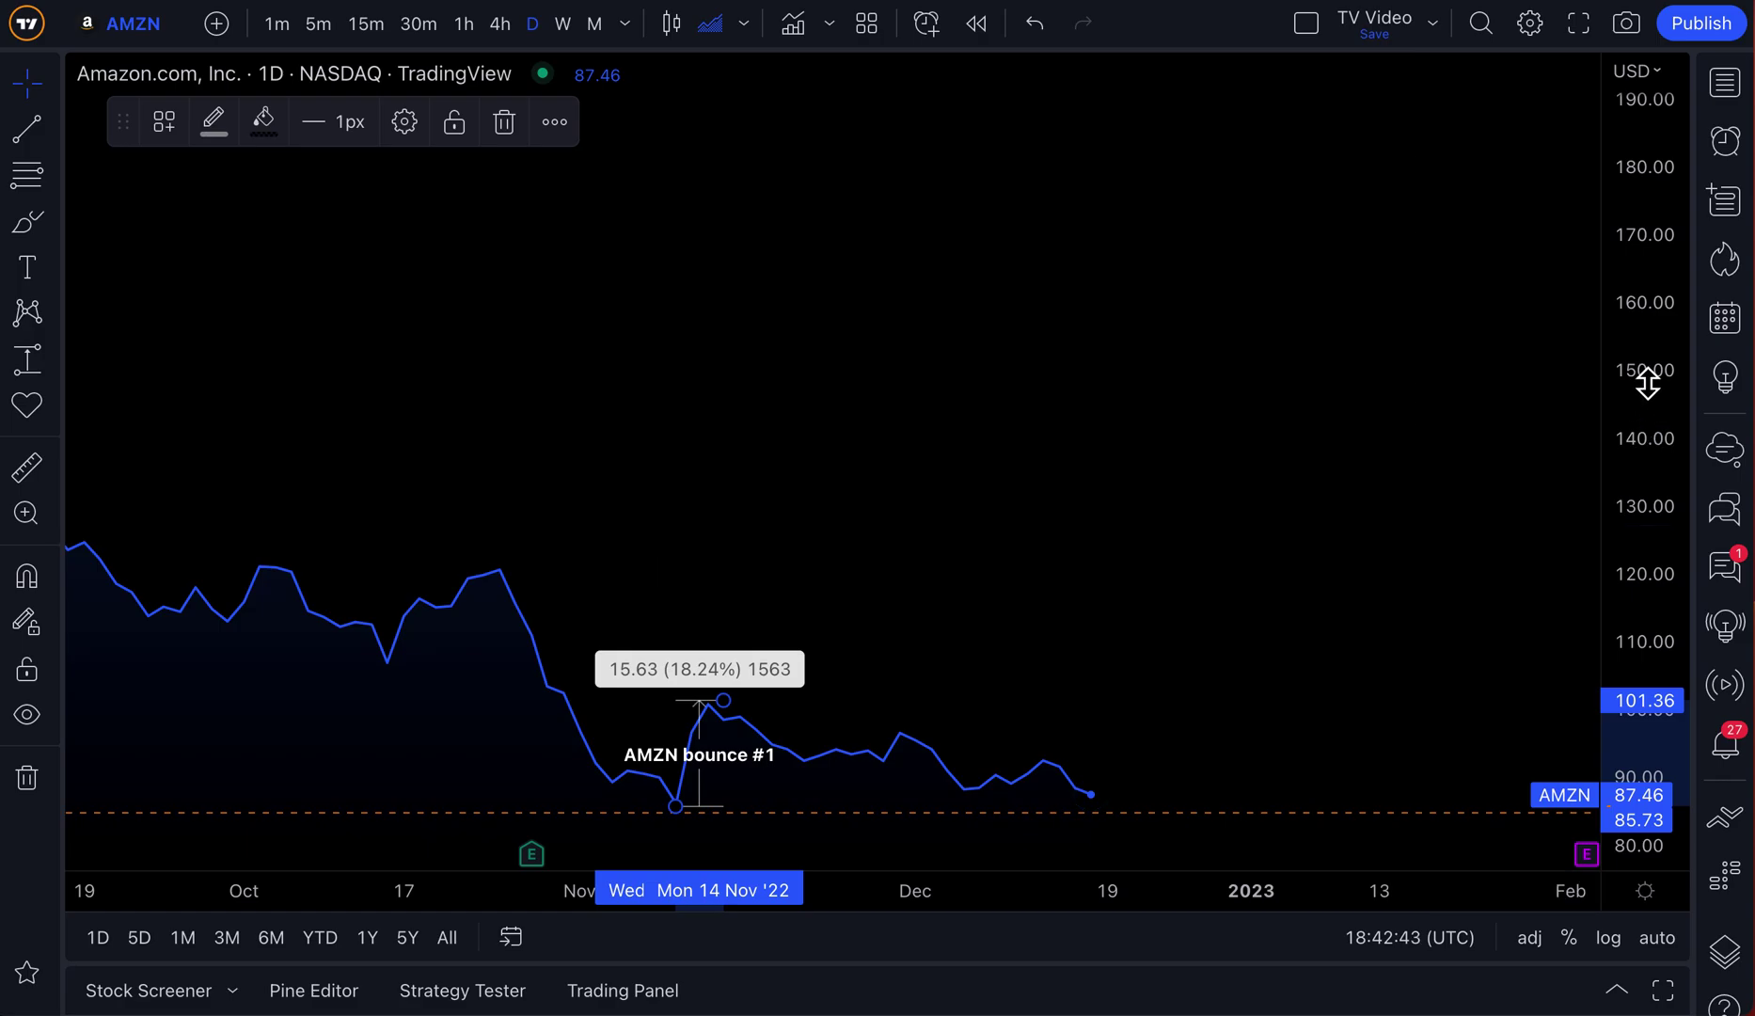
# Compress the AMZN price scale to about 70–200 and show the measuring tools list.
pyautogui.click(1638, 357)
pyautogui.moveTo(1638, 357); pyautogui.dragTo(1624, 475)
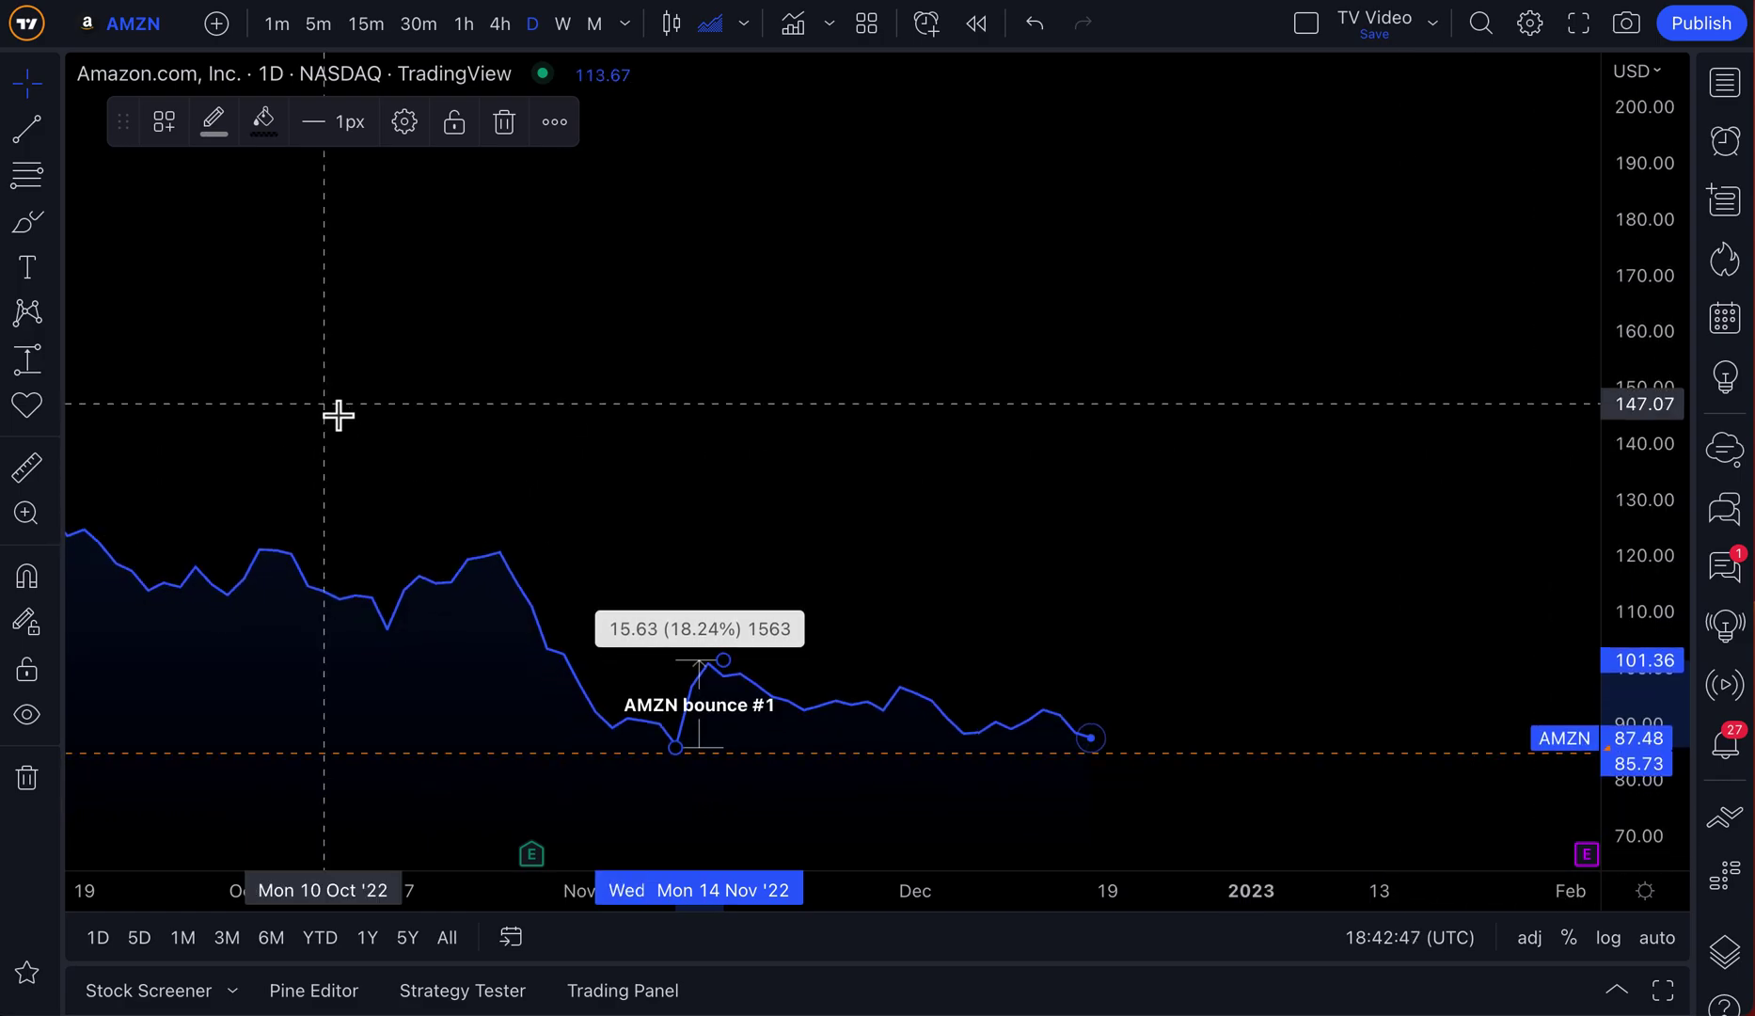
pyautogui.click(56, 365)
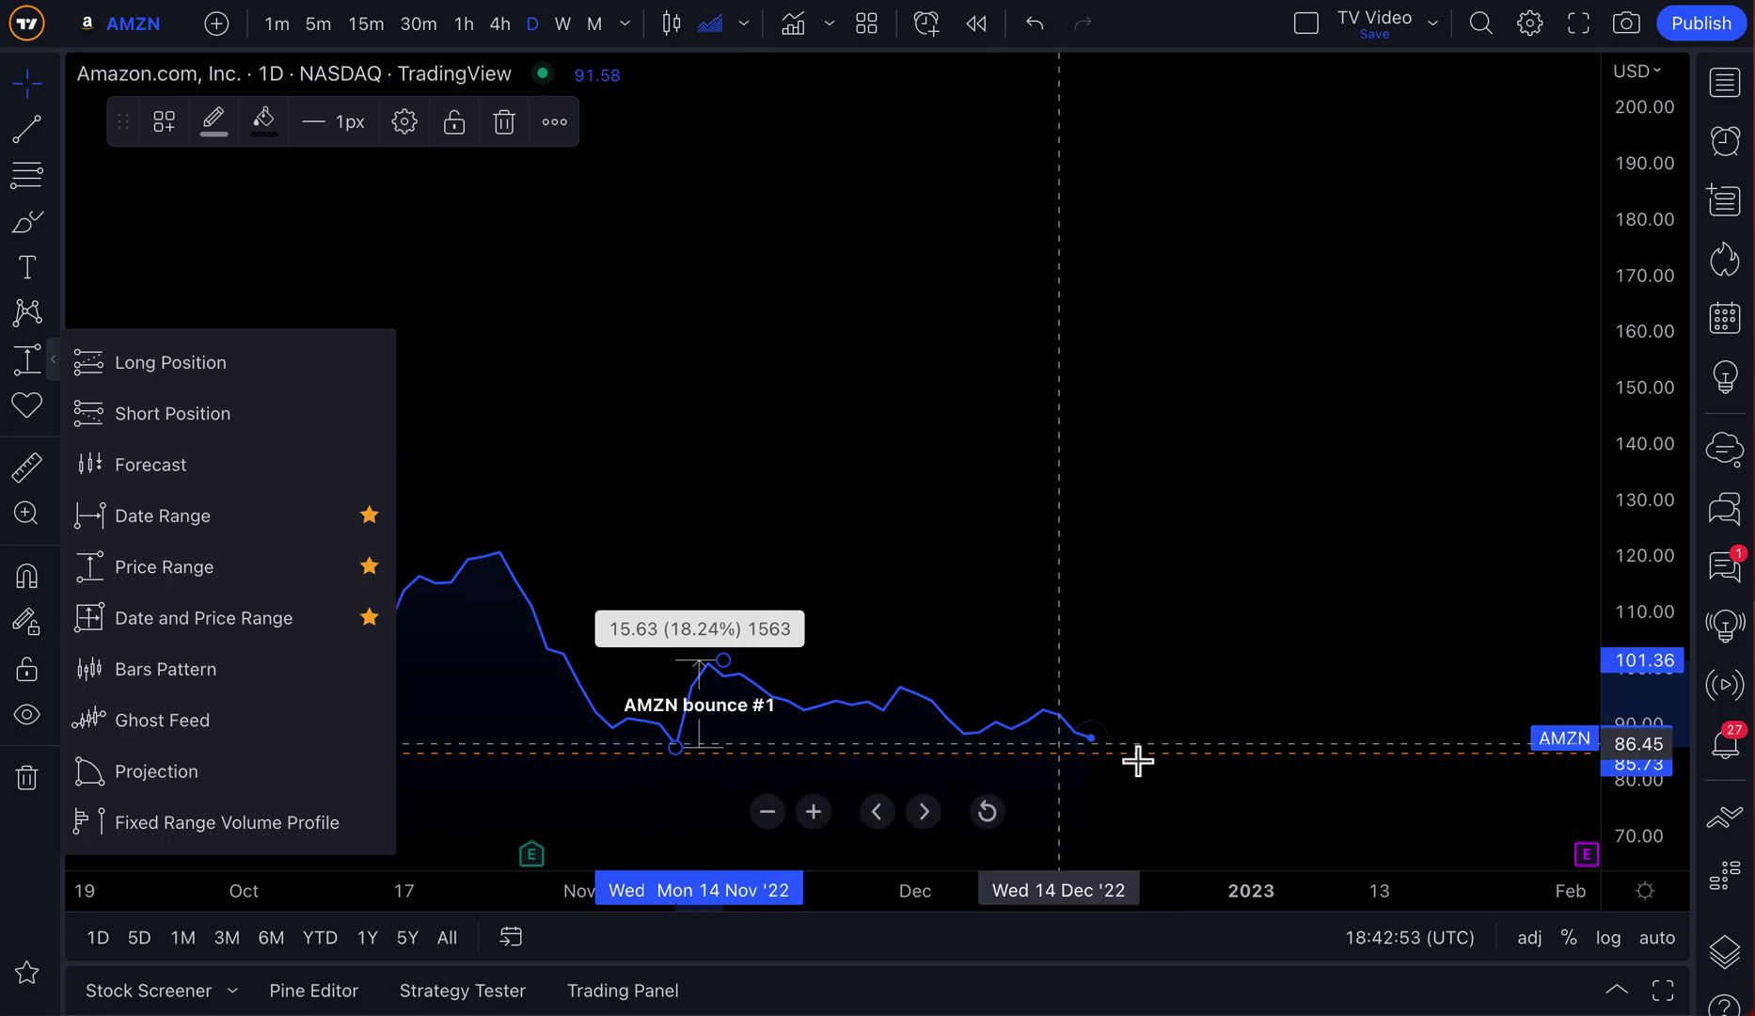
pyautogui.click(54, 368)
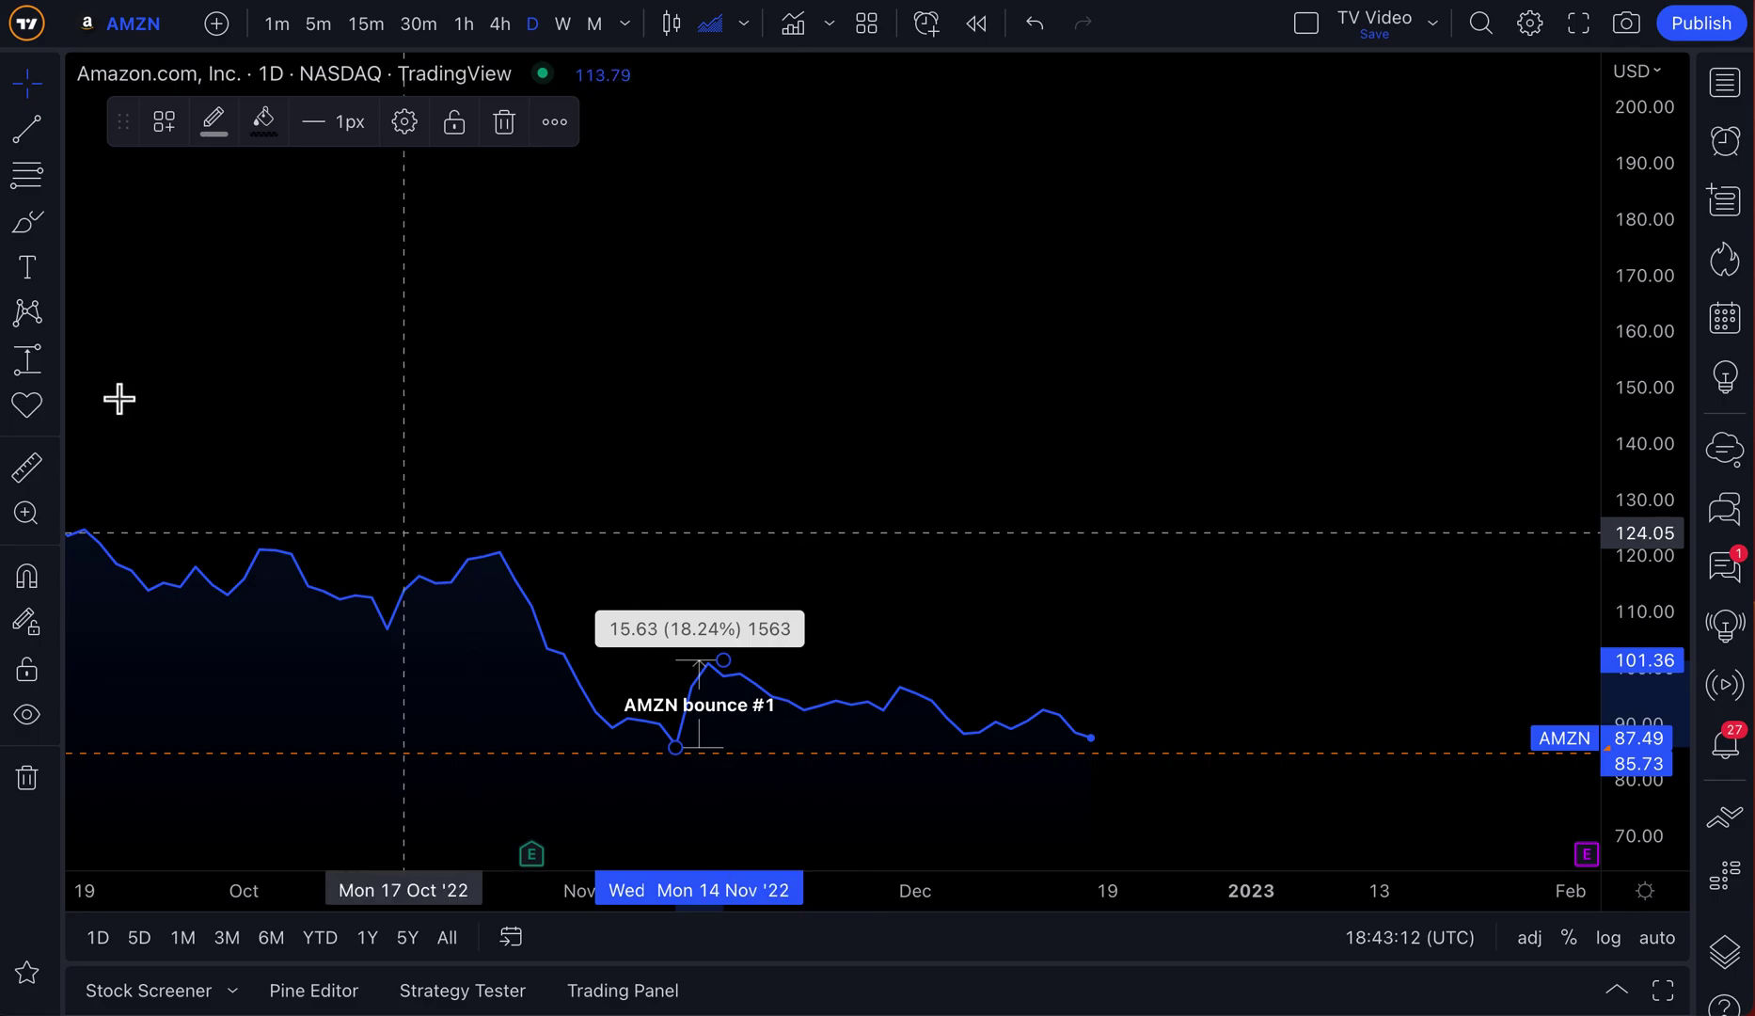
pyautogui.click(60, 363)
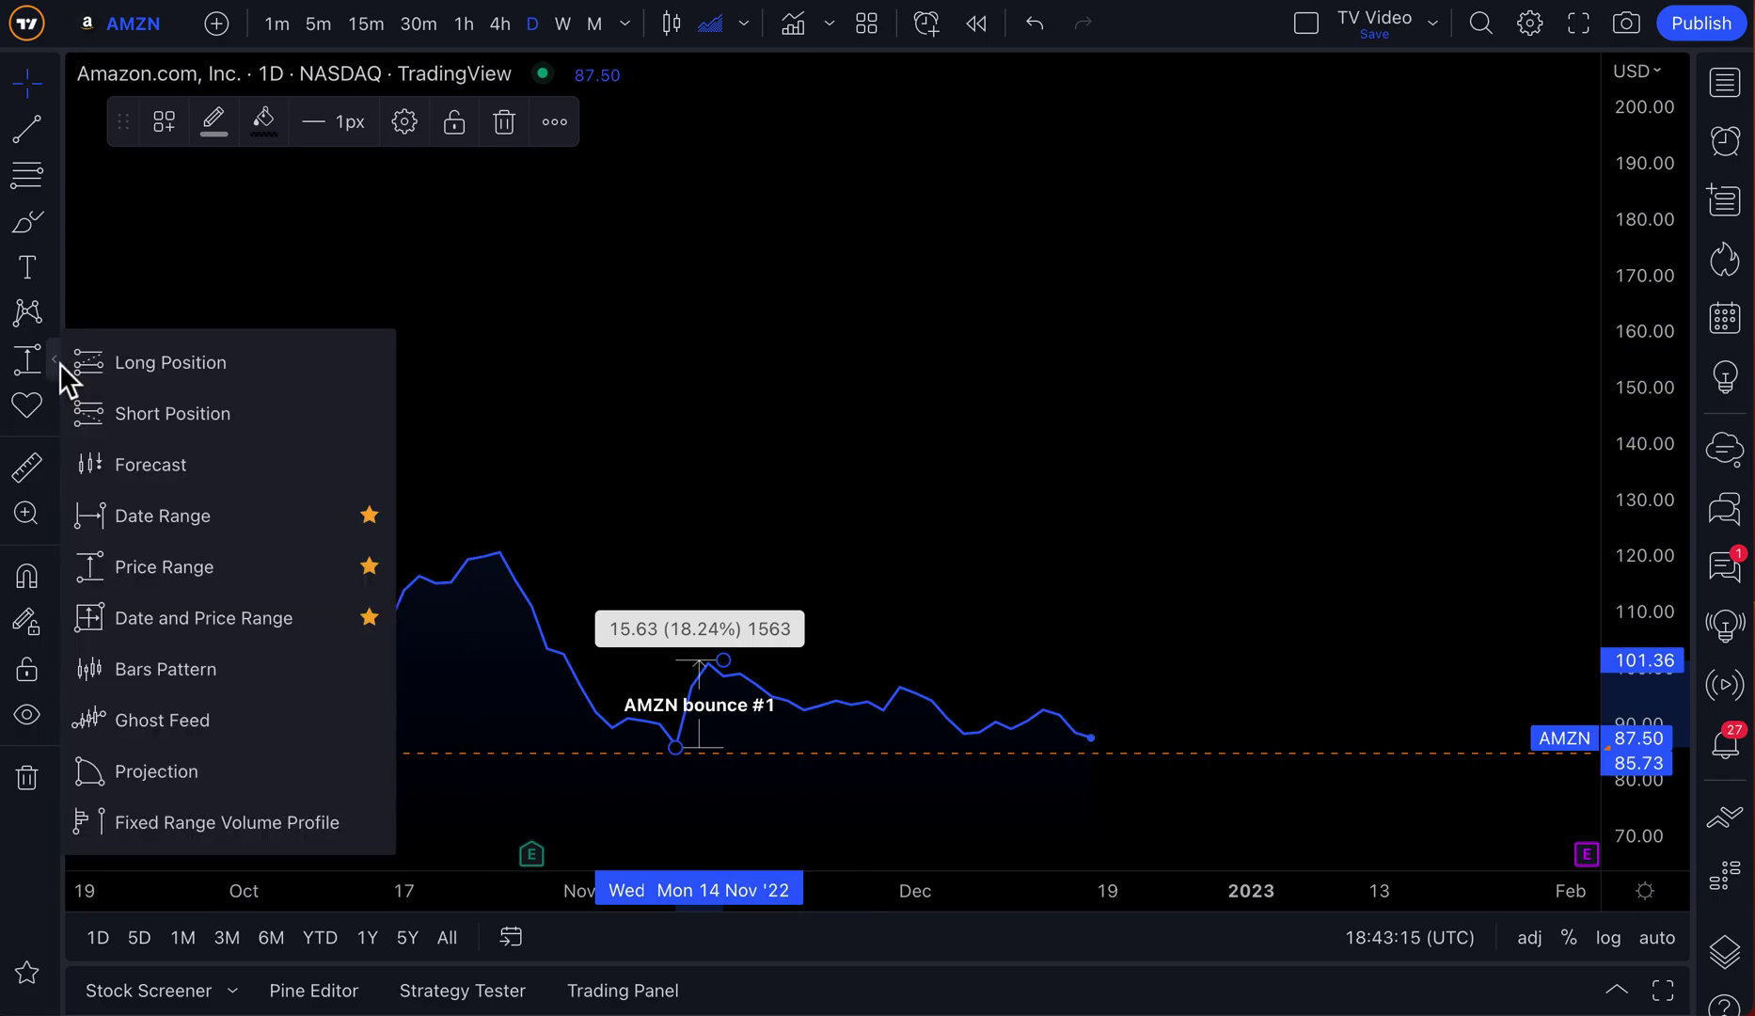